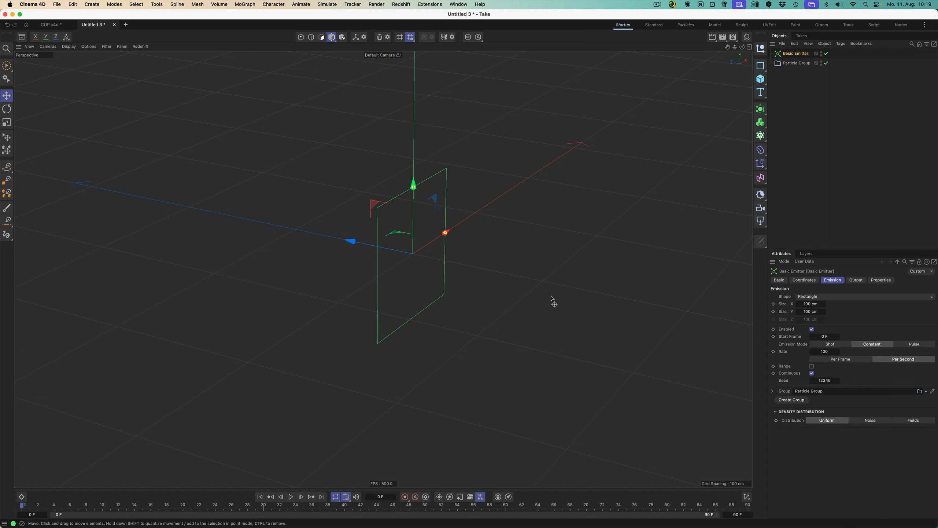
# - Play the simulation and try the Basic Emitter's Axis velocity direction along +X, +Y and +Z, then restore the Normal direction
pyautogui.click(291, 497)
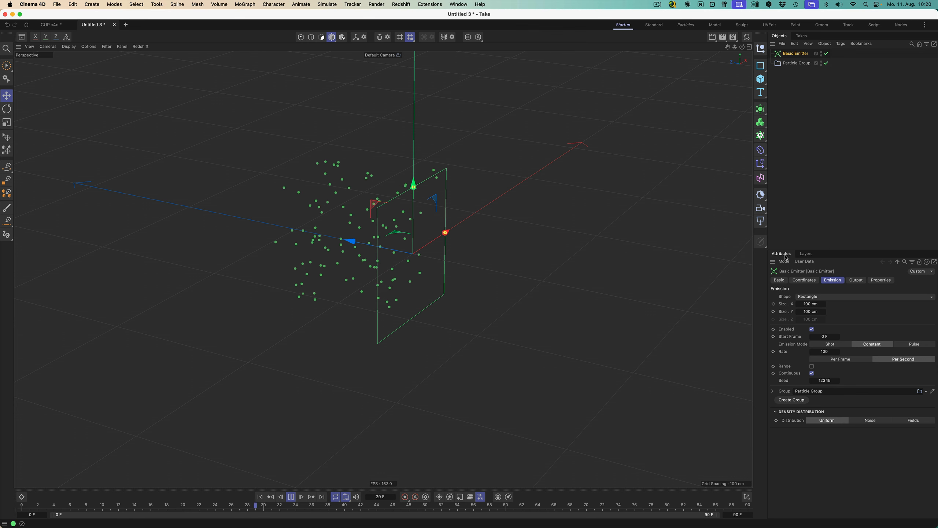
pyautogui.click(887, 282)
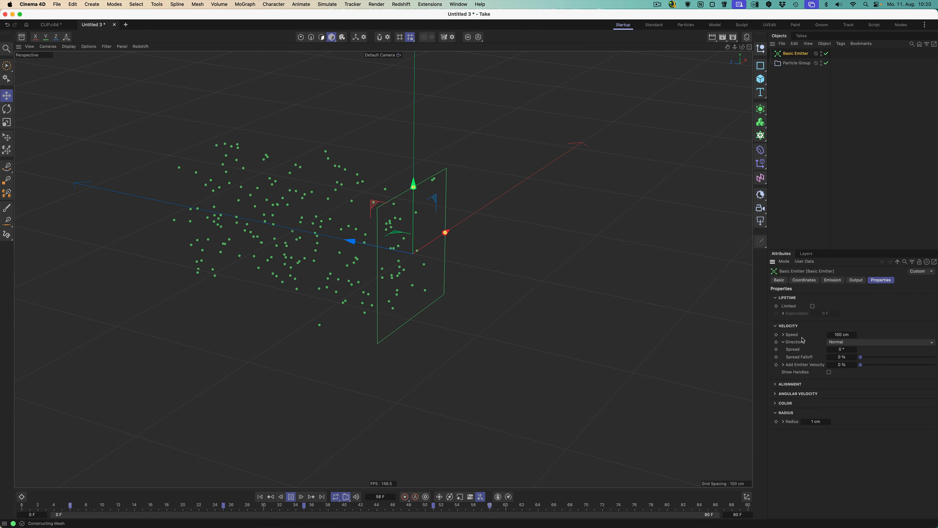
pyautogui.click(859, 343)
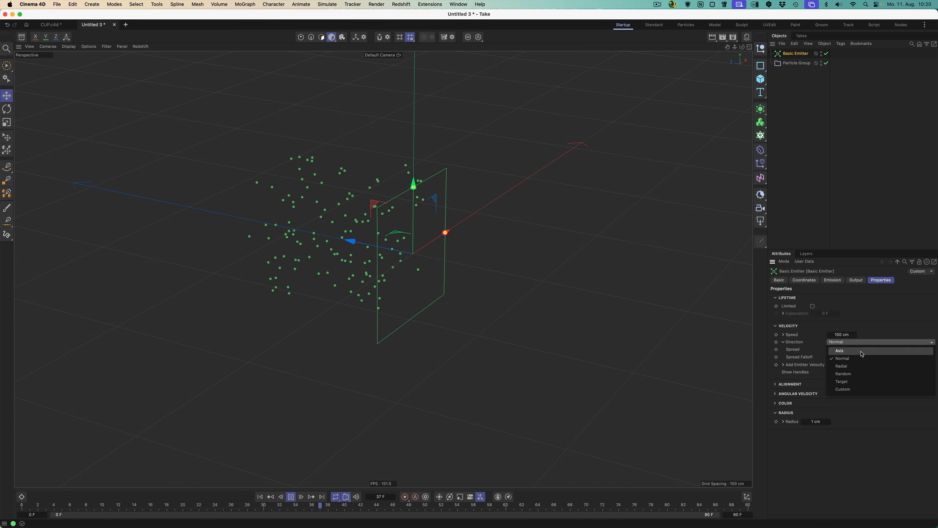
pyautogui.click(861, 351)
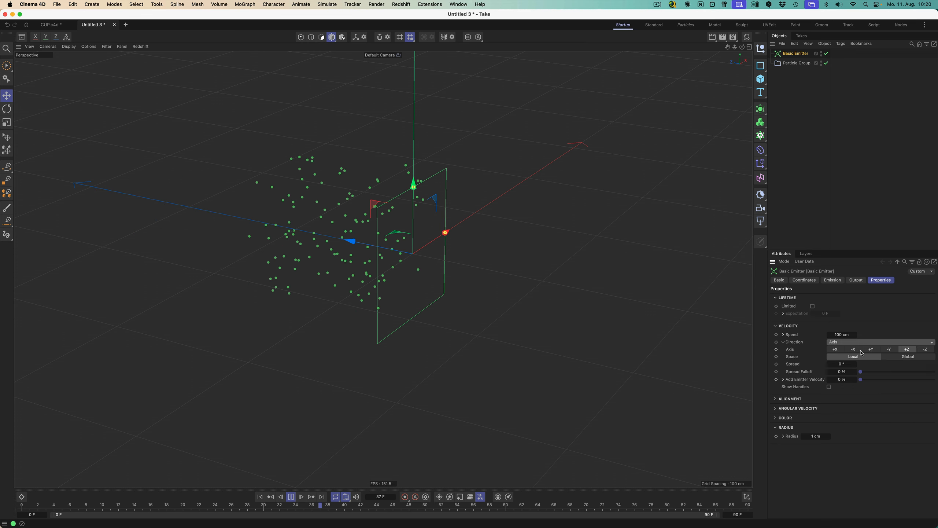
pyautogui.click(838, 350)
pyautogui.click(870, 351)
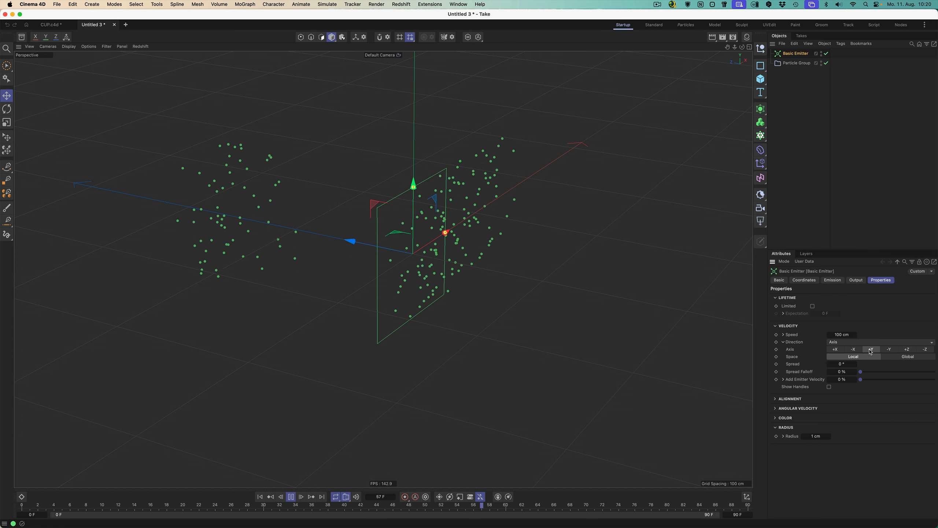
pyautogui.click(909, 350)
pyautogui.click(895, 343)
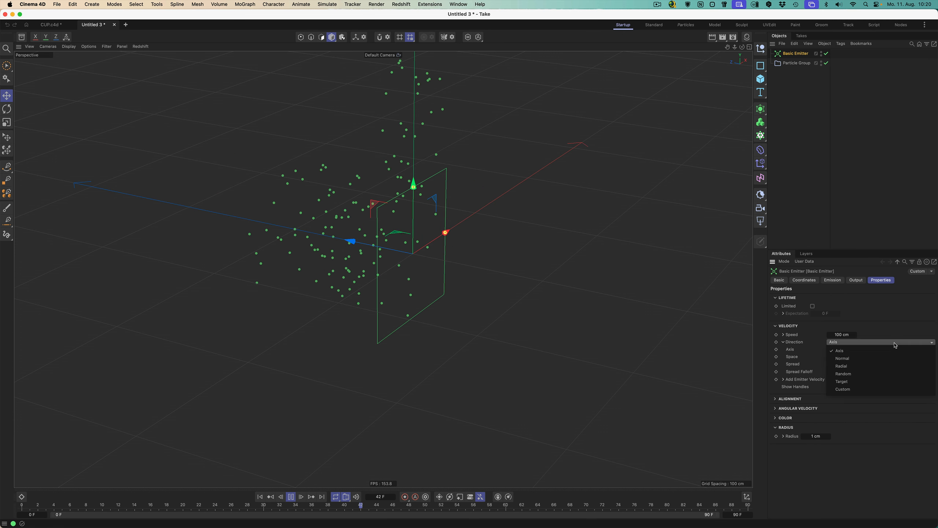
pyautogui.click(891, 359)
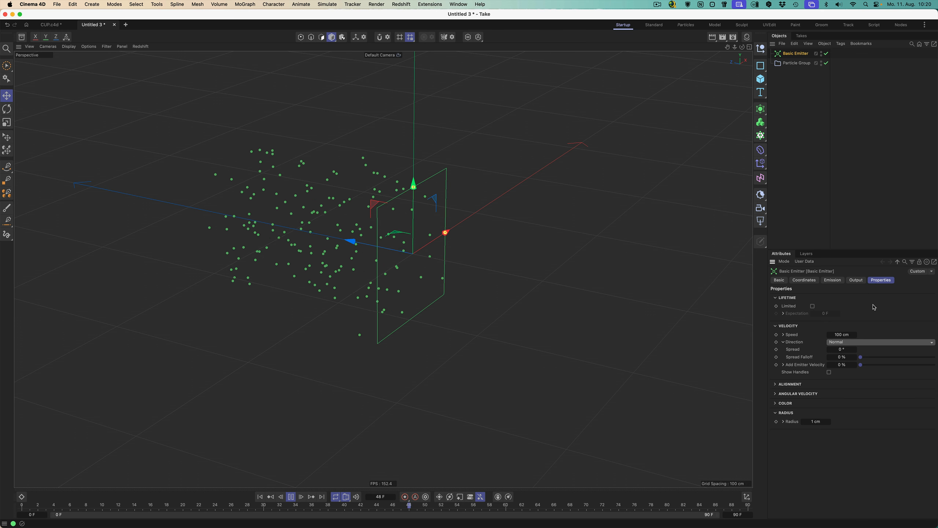
# - Make the Basic Emitter a circle sized 20 cm in X and Y and set its emission rate to 1000 per second
pyautogui.click(834, 280)
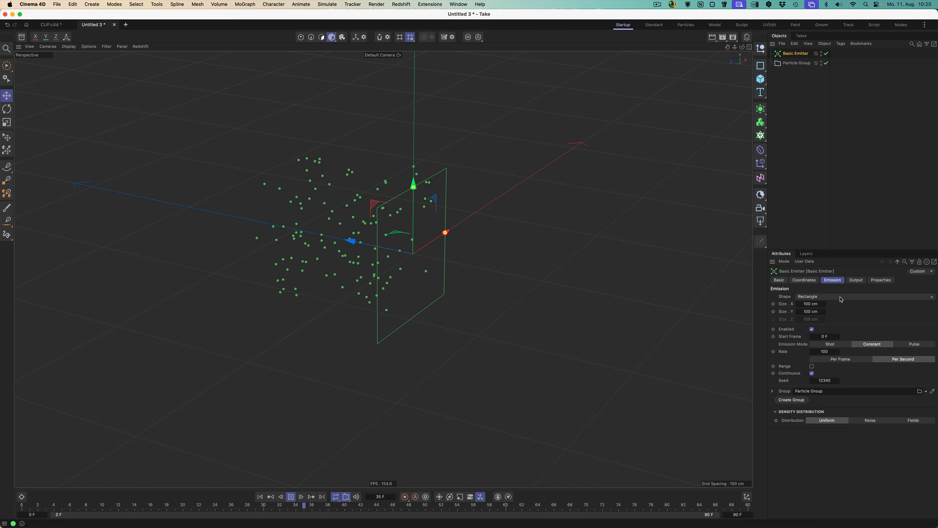
pyautogui.click(841, 297)
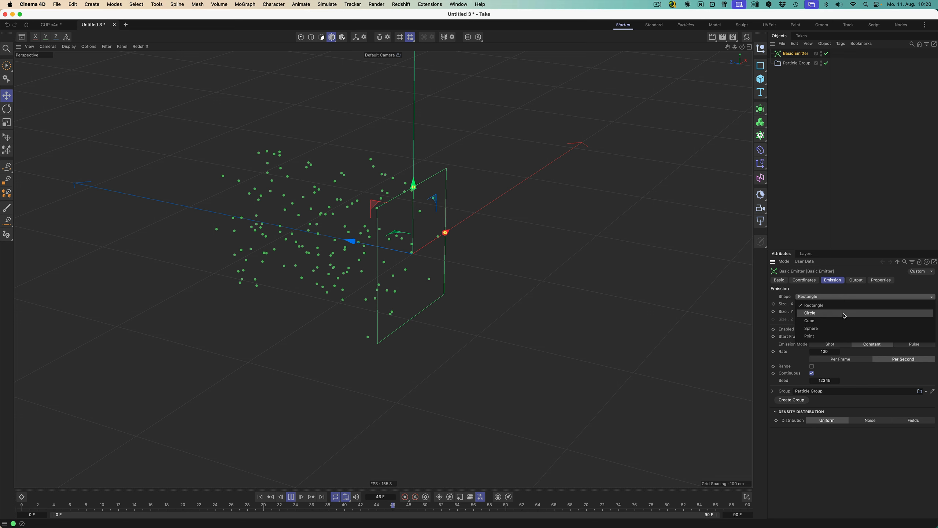
pyautogui.click(845, 315)
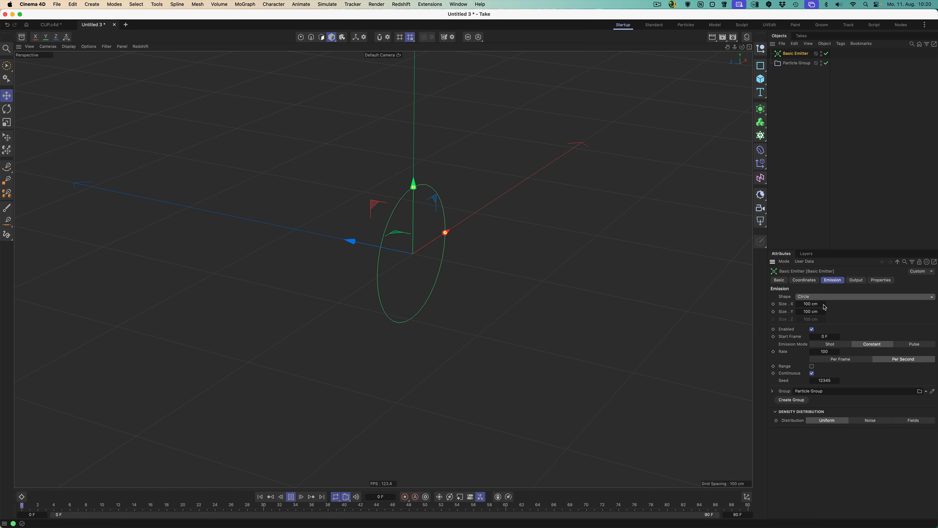
pyautogui.click(810, 304)
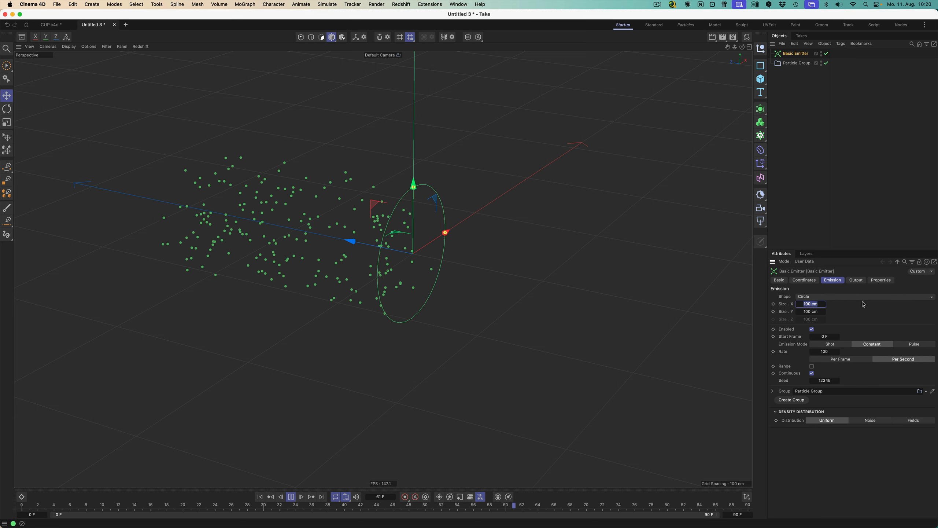
pyautogui.write('20')
pyautogui.press('Tab')
pyautogui.write('20')
pyautogui.press('Return')
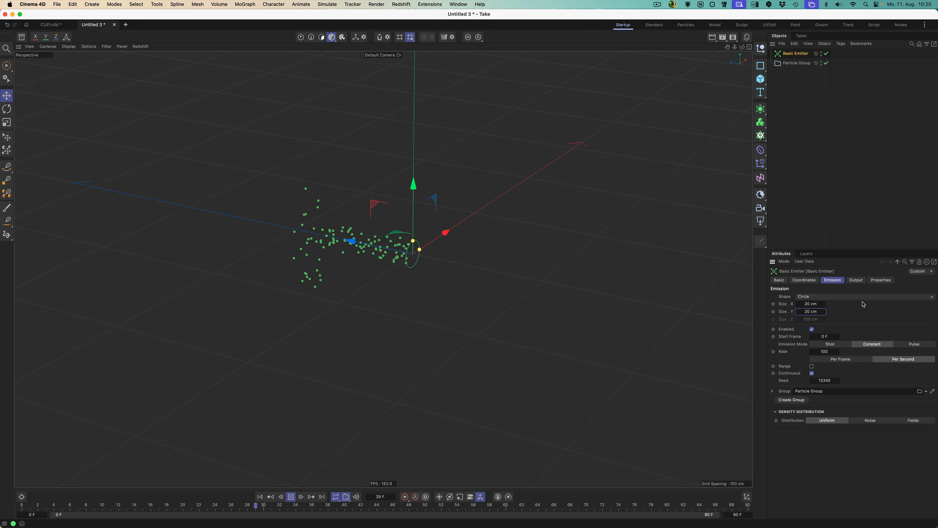
pyautogui.click(833, 352)
pyautogui.click(834, 352)
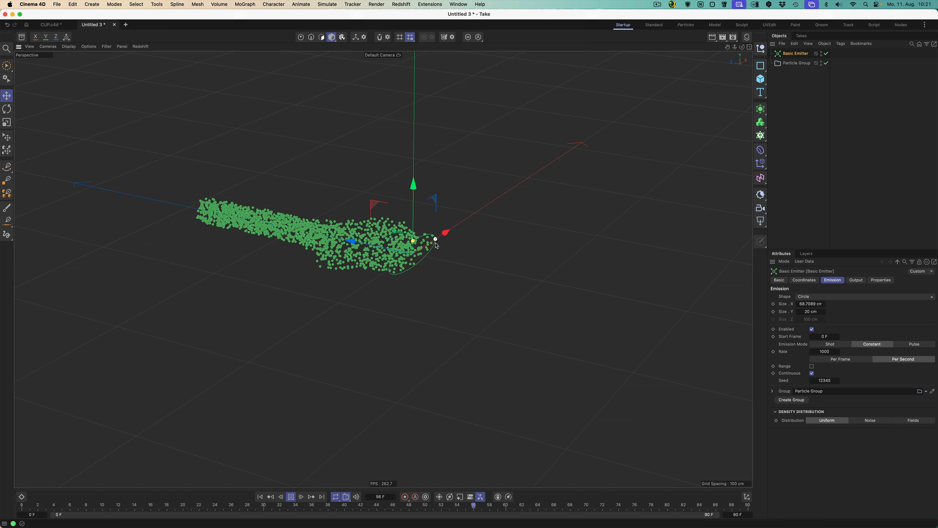
# - Try resizing the circular emitter in the viewport to about 69 × 82 cm, then undo the resizing
pyautogui.moveTo(436, 240); pyautogui.dragTo(413, 201)
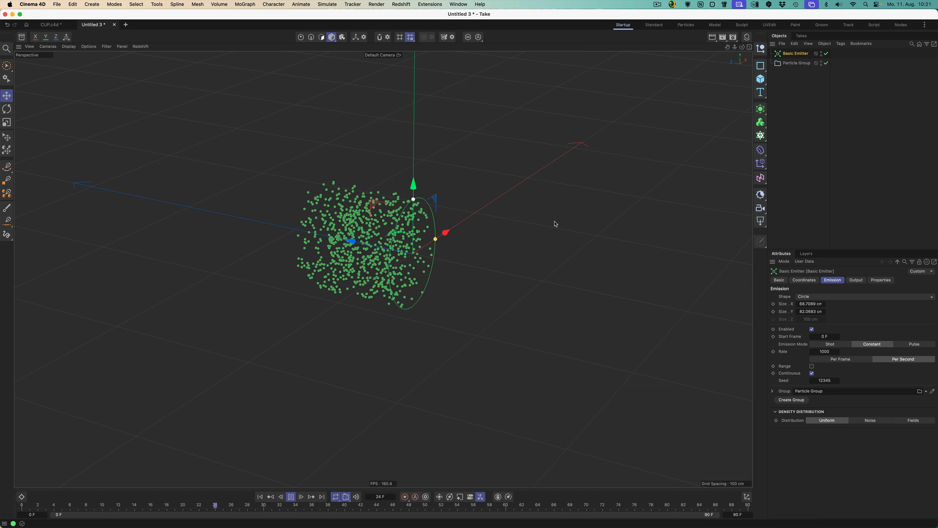
pyautogui.press('super+z')
pyautogui.press('super+z')
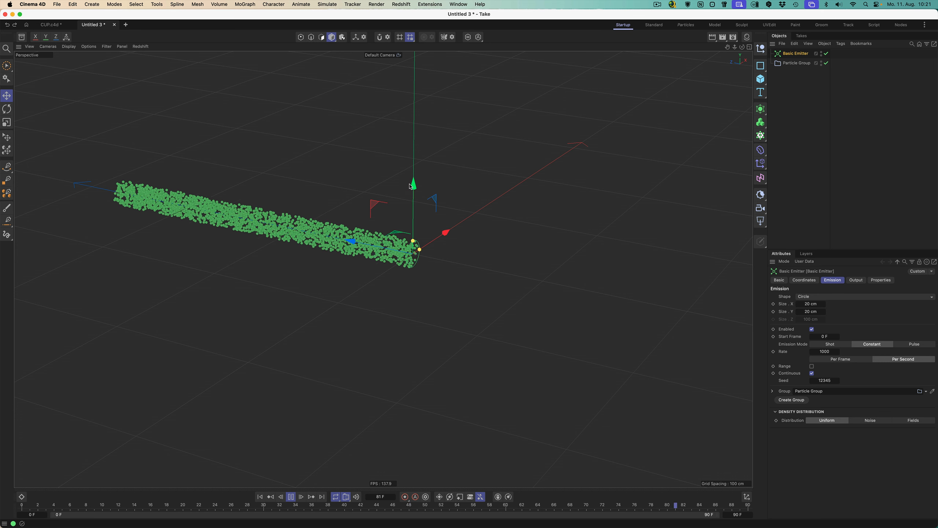
# - Raise the Basic Emitter straight up along the Y axis, well above the world origin
pyautogui.moveTo(414, 186); pyautogui.dragTo(415, 52)
pyautogui.moveTo(414, 101); pyautogui.dragTo(414, 43)
pyautogui.keyDown('alt'); pyautogui.moveTo(463, 174); pyautogui.dragTo(465, 339, button='middle'); pyautogui.keyUp('alt')
# - Rotate the Basic Emitter about its X axis so that its particles are emitted straight down
pyautogui.press('r')
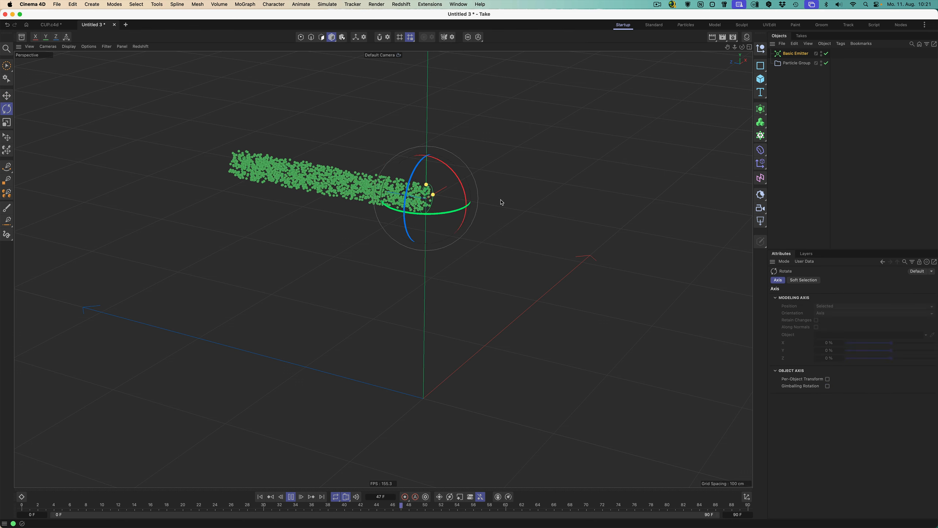
pyautogui.moveTo(466, 201); pyautogui.dragTo(415, 128)
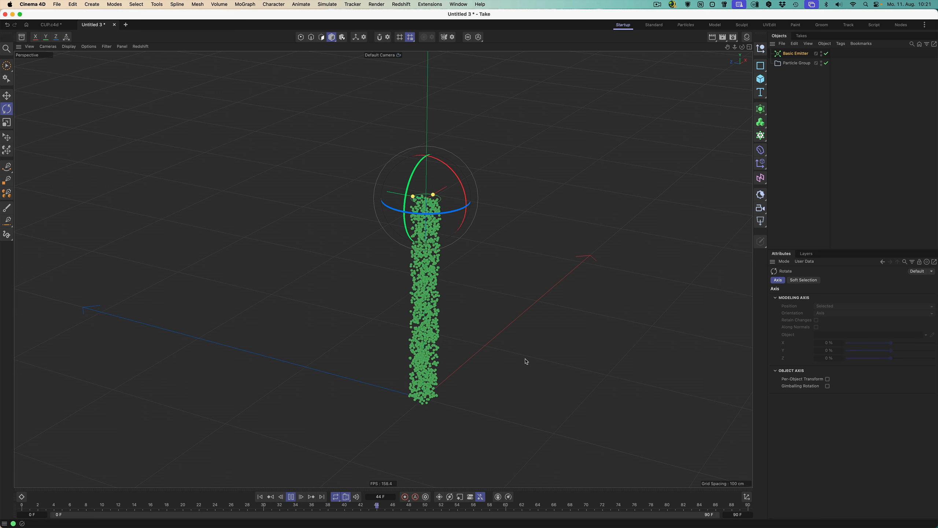
pyautogui.press('e')
pyautogui.keyDown('alt'); pyautogui.moveTo(495, 376); pyautogui.dragTo(484, 293, button='middle'); pyautogui.keyUp('alt')
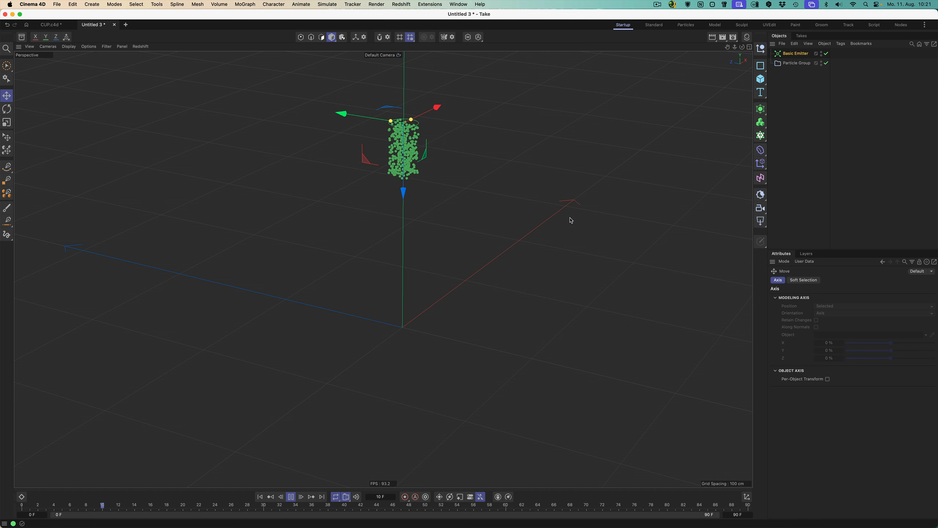
# - Set the Basic Emitter's particle speed to 0 cm, check the emission disc up close, and stop playback
pyautogui.click(806, 55)
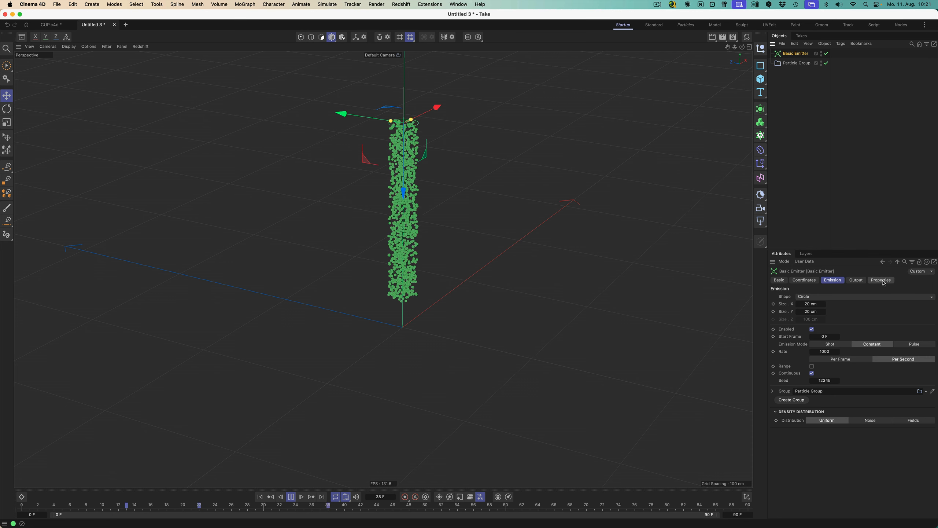
pyautogui.click(882, 280)
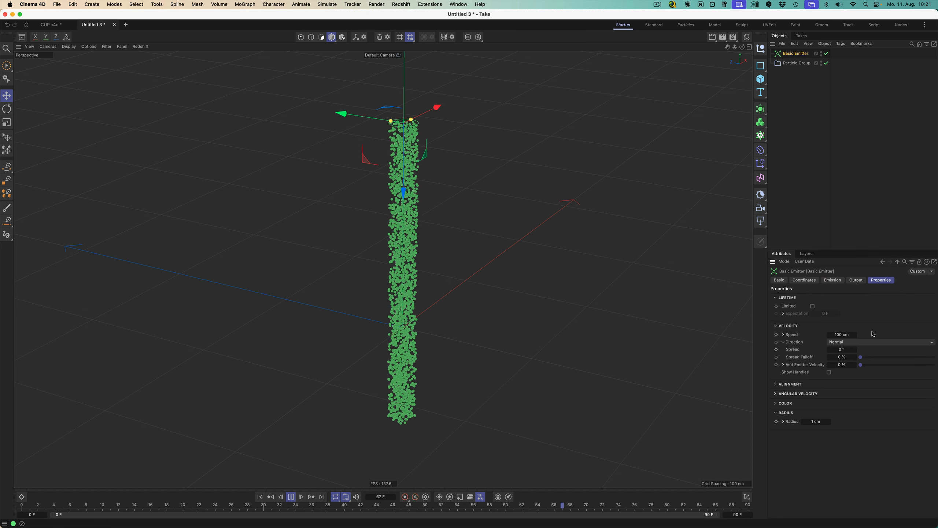
pyautogui.click(844, 334)
pyautogui.write('0')
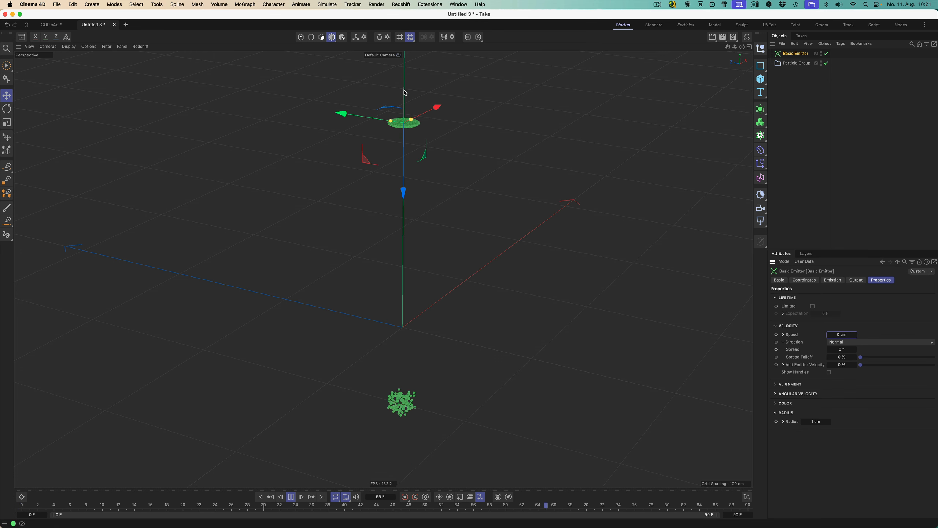
pyautogui.scroll(5, 523, 104)
pyautogui.scroll(5, 579, 115)
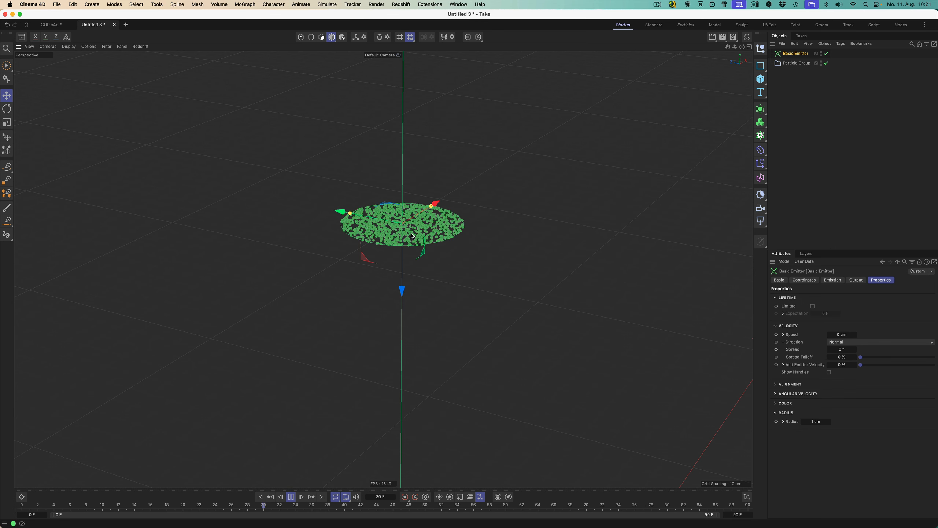
pyautogui.click(292, 497)
# - Add a Liquify modifier as a child of the Particle Group and rewind the animation to its start
pyautogui.keyDown('alt'); pyautogui.moveTo(429, 366); pyautogui.dragTo(331, 378, button='right'); pyautogui.keyUp('alt')
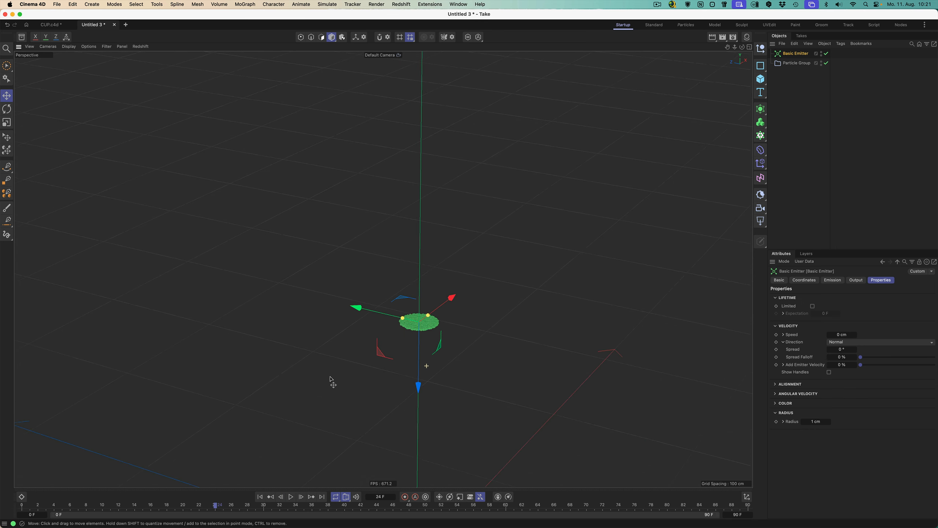
pyautogui.keyDown('alt'); pyautogui.moveTo(464, 409); pyautogui.dragTo(464, 303, button='middle'); pyautogui.keyUp('alt')
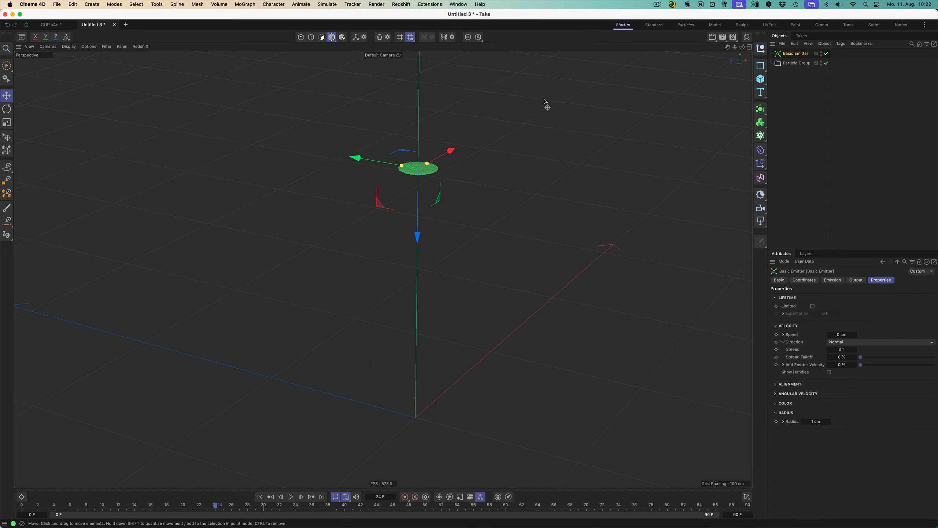
pyautogui.click(327, 4)
pyautogui.moveTo(351, 127)
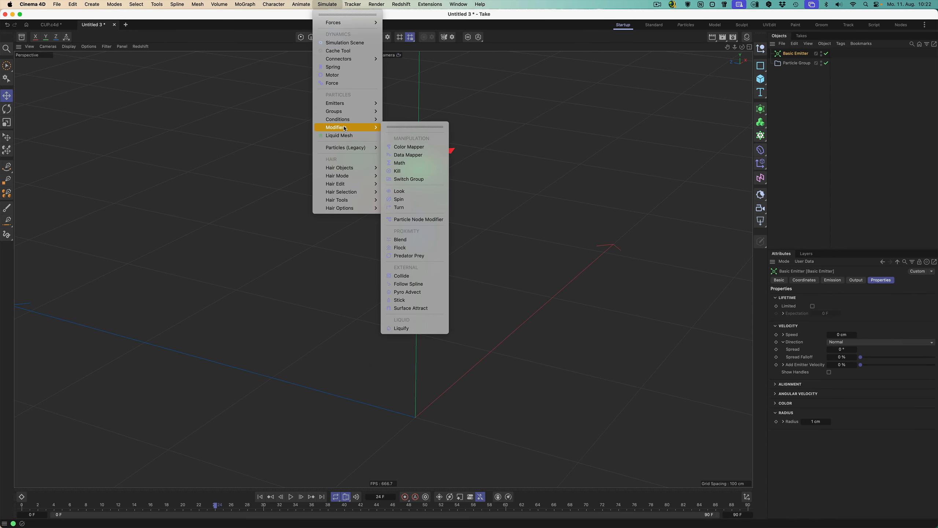
pyautogui.click(402, 327)
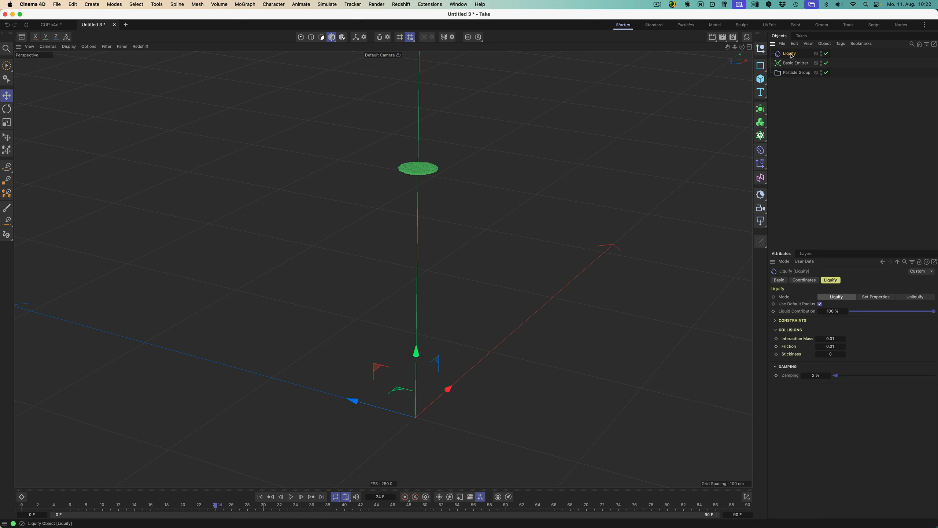
pyautogui.moveTo(806, 57); pyautogui.dragTo(797, 75)
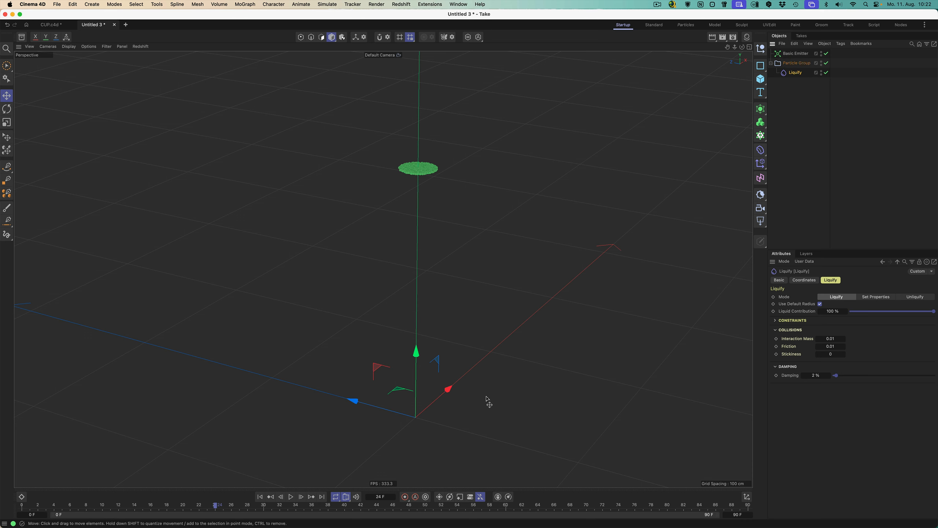
pyautogui.click(261, 498)
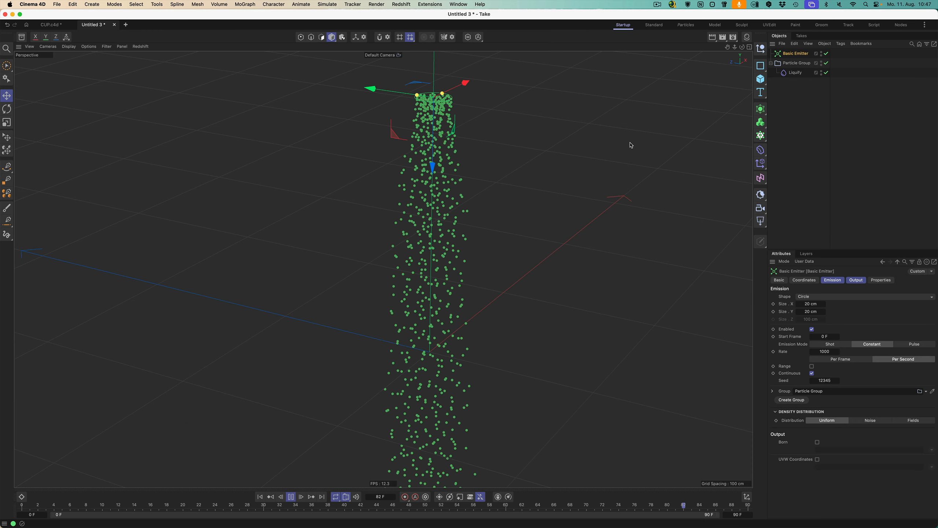
# - Add a Plane as the floor and give it a Collider tag with the liquid collision mode set to Surface
pyautogui.click(761, 79)
pyautogui.click(785, 103)
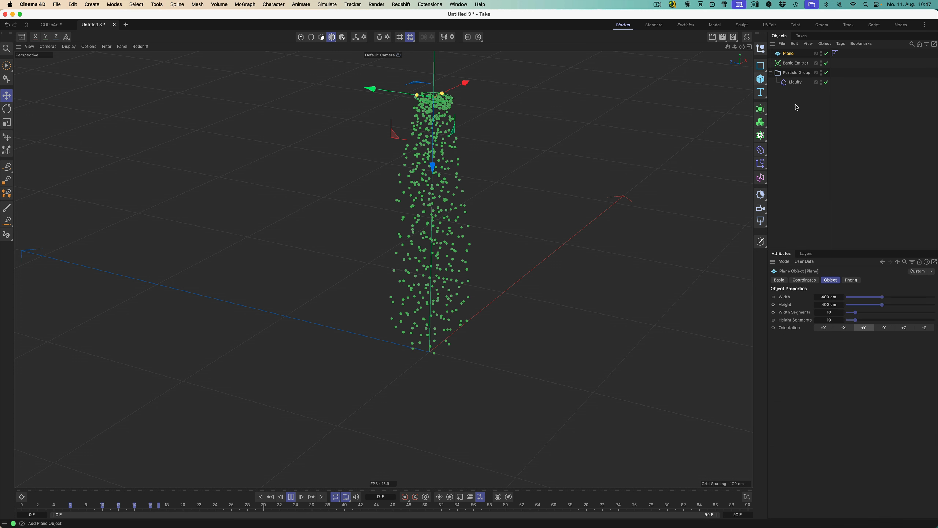
pyautogui.rightClick(790, 56)
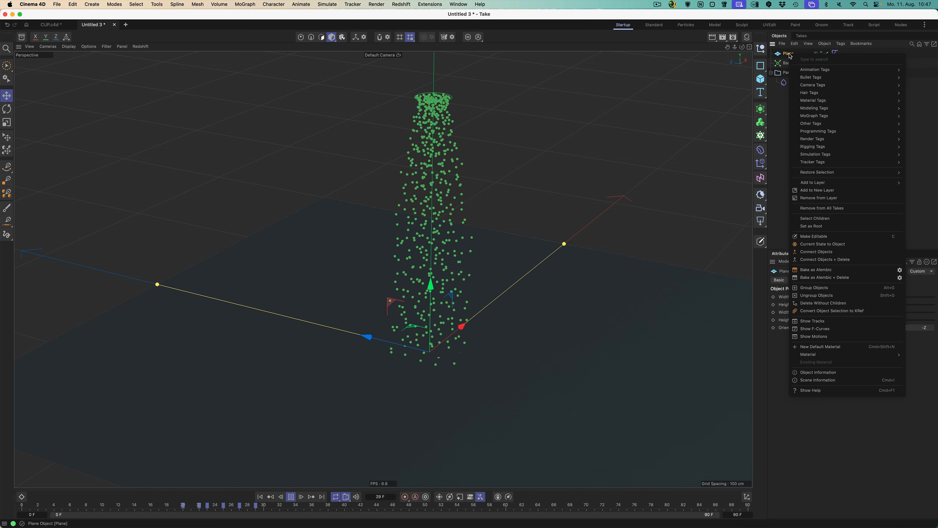
pyautogui.moveTo(814, 157)
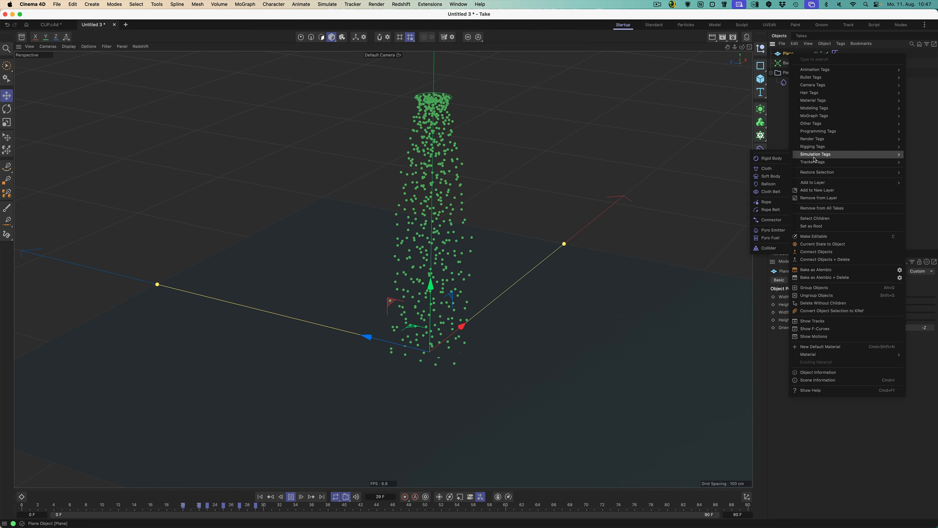
pyautogui.click(768, 248)
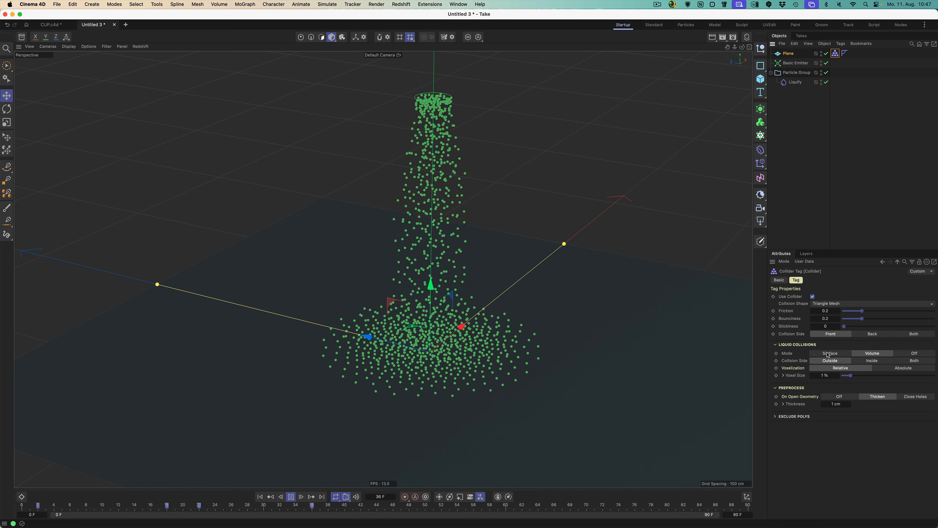
pyautogui.click(829, 354)
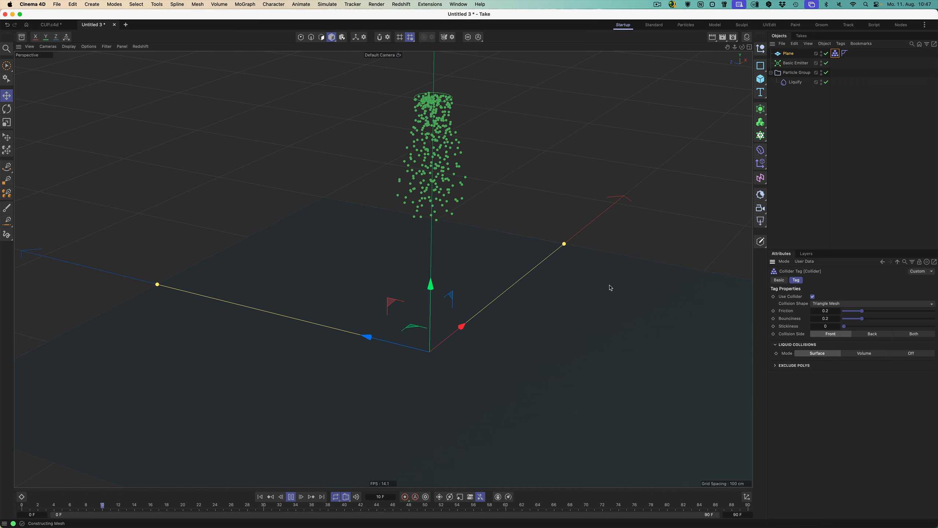
# - Set the default liquid radius to 1 cm in the project's liquid simulation settings
pyautogui.click(795, 82)
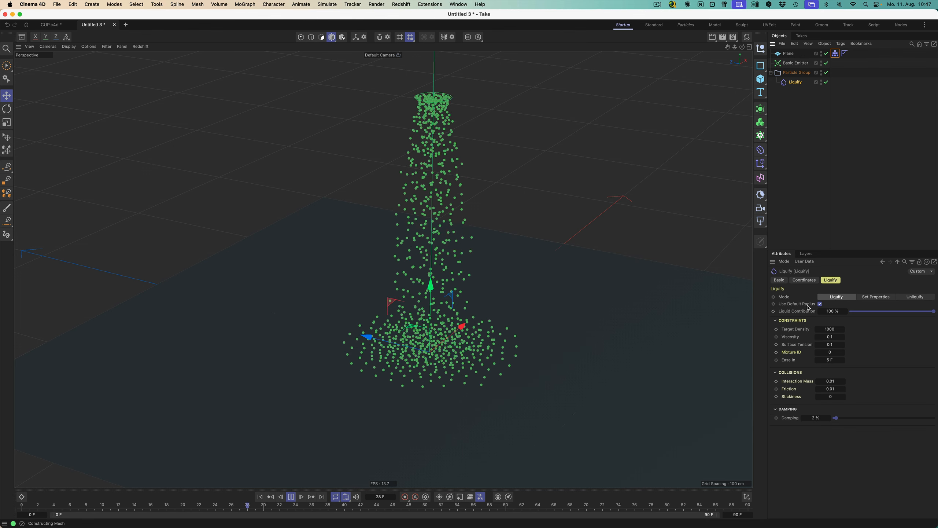
pyautogui.press('super+d')
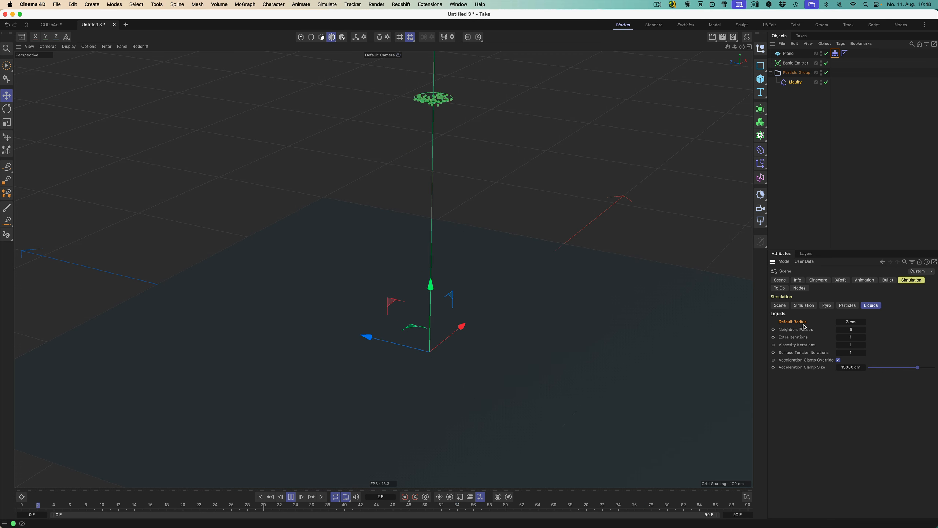
pyautogui.moveTo(858, 322); pyautogui.dragTo(858, 321)
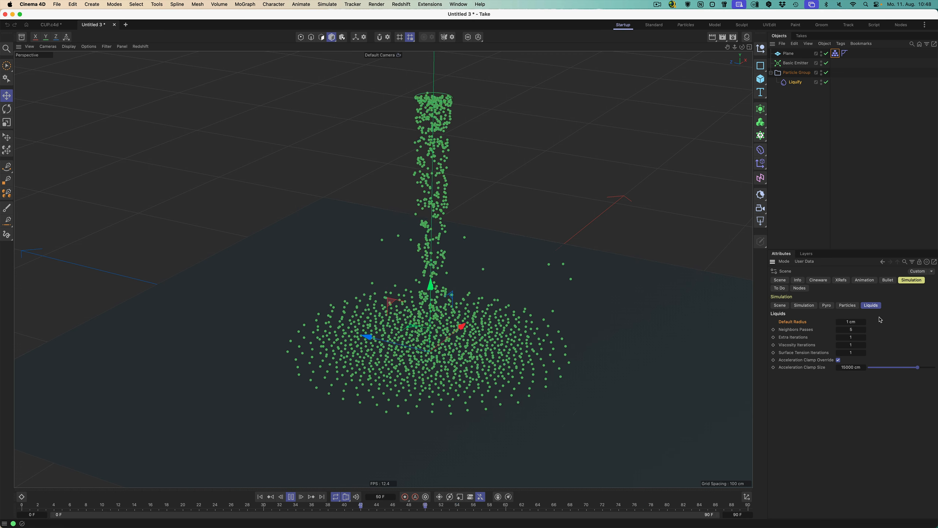
# - Set the Liquify modifier's viscosity to 0.75 and its surface tension to 1
pyautogui.click(798, 83)
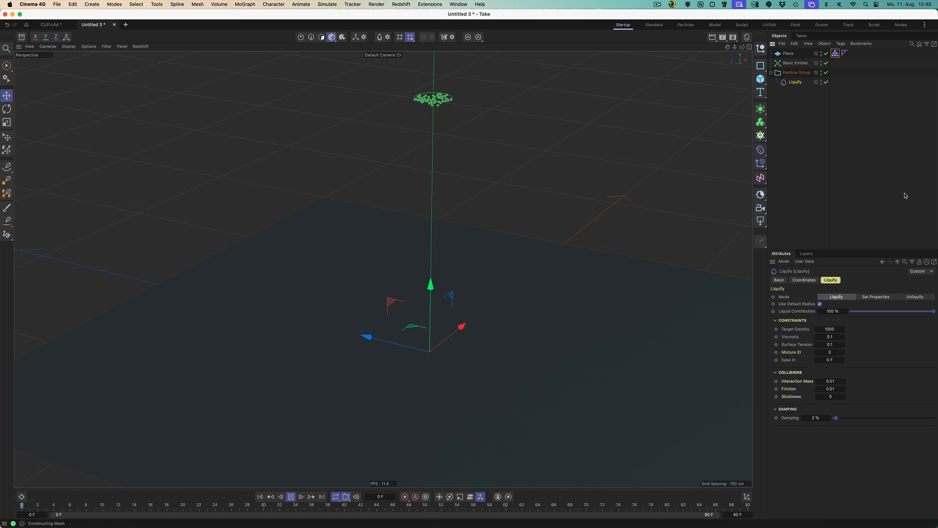
pyautogui.click(835, 338)
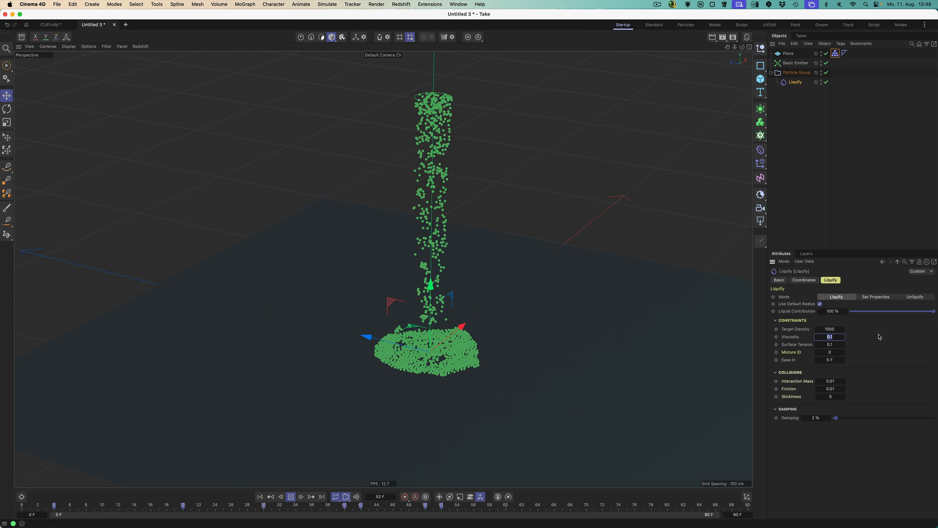
pyautogui.press('Tab')
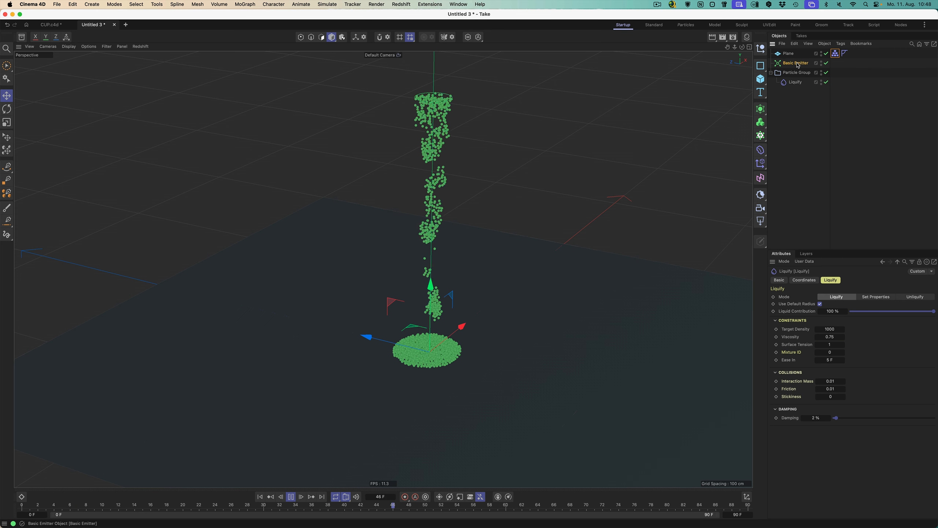
# - Change the Basic Emitter's particle color to blue with a hue of about 214° and 79 % saturation, and stop playback
pyautogui.click(798, 65)
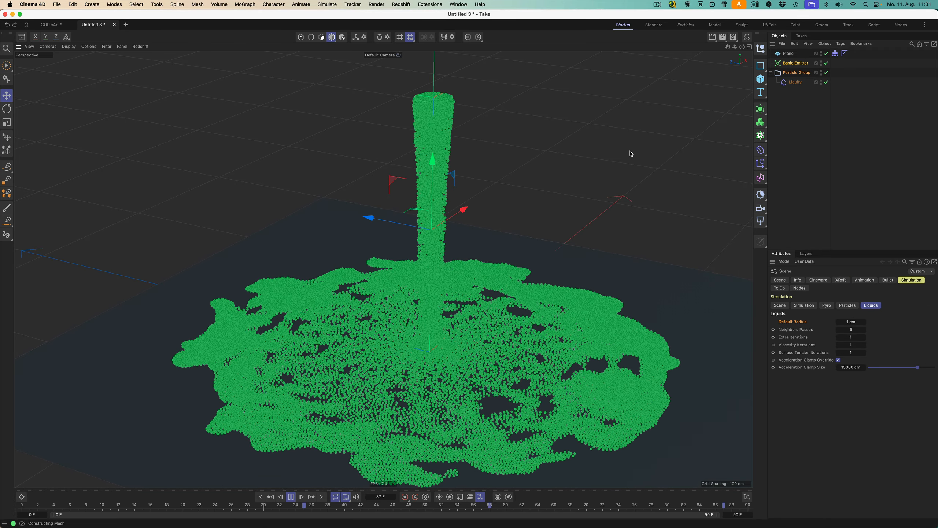
pyautogui.click(804, 67)
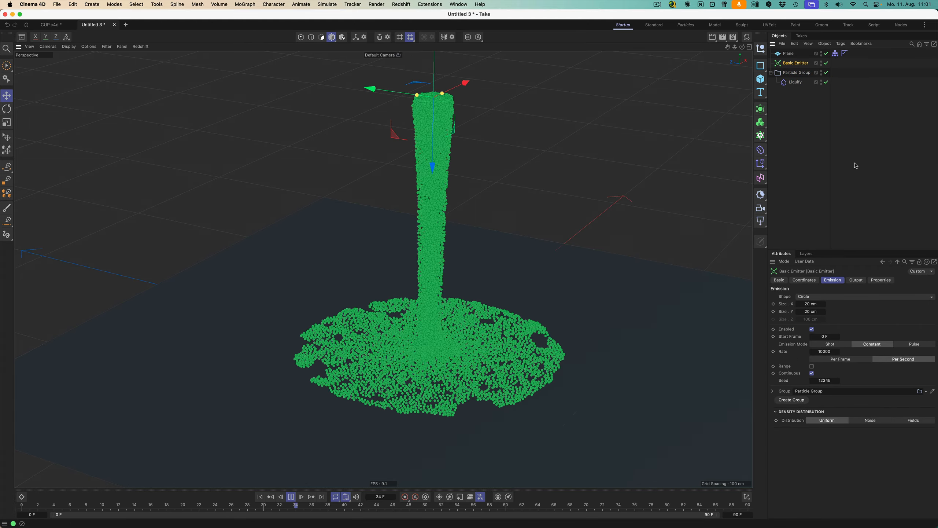
pyautogui.click(882, 280)
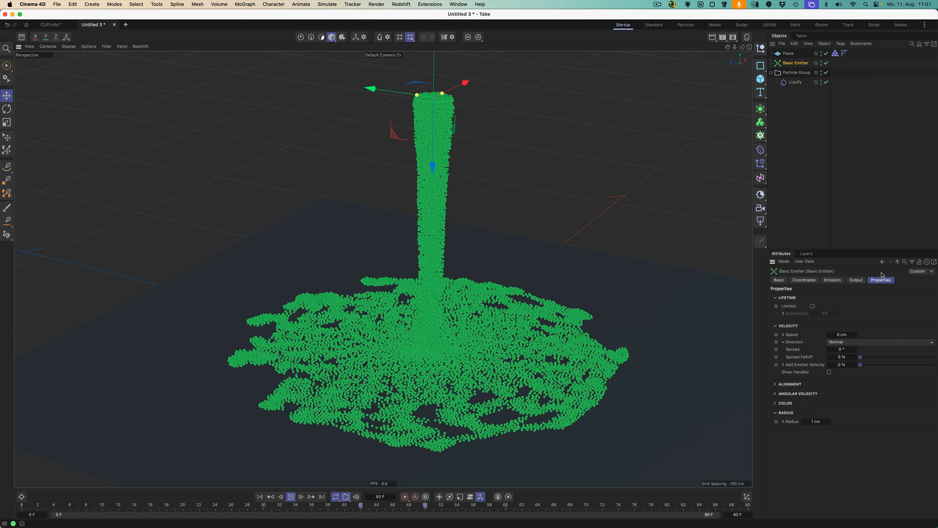
pyautogui.click(776, 403)
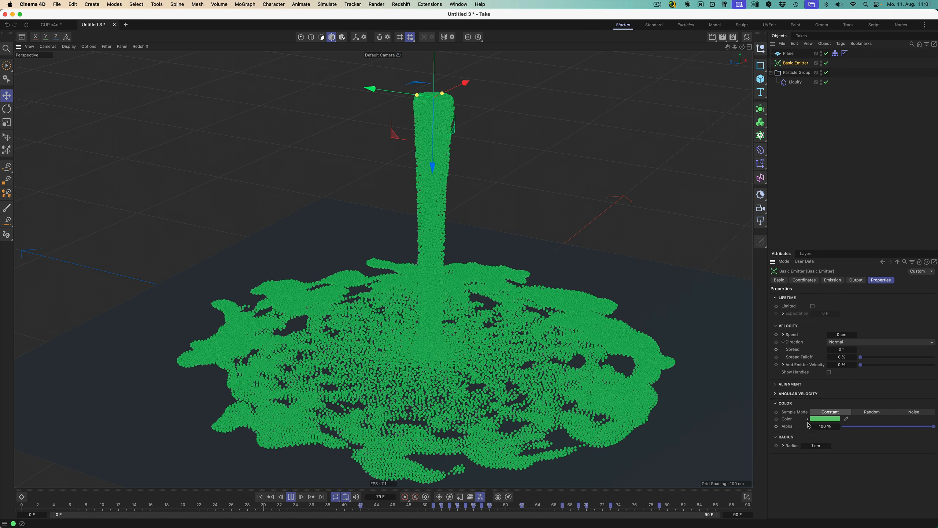
pyautogui.click(807, 419)
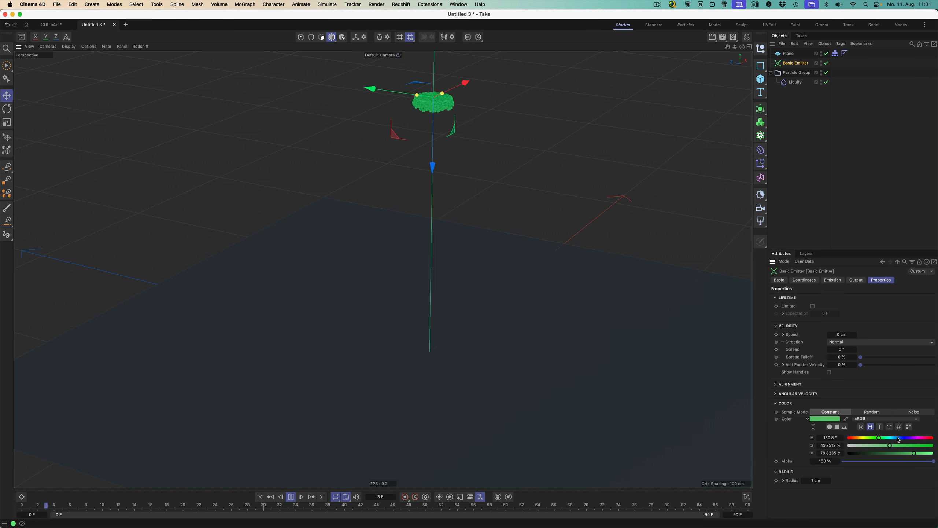
pyautogui.click(899, 440)
pyautogui.click(906, 446)
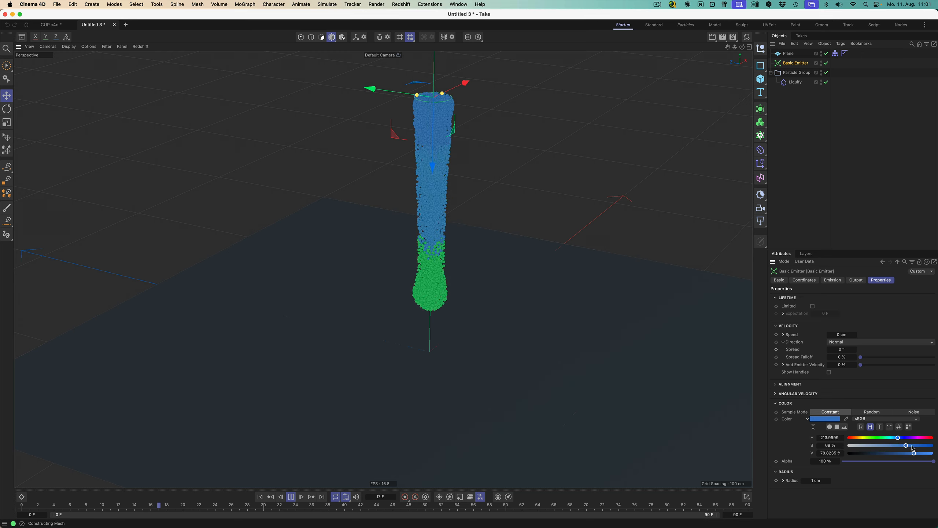
pyautogui.click(914, 445)
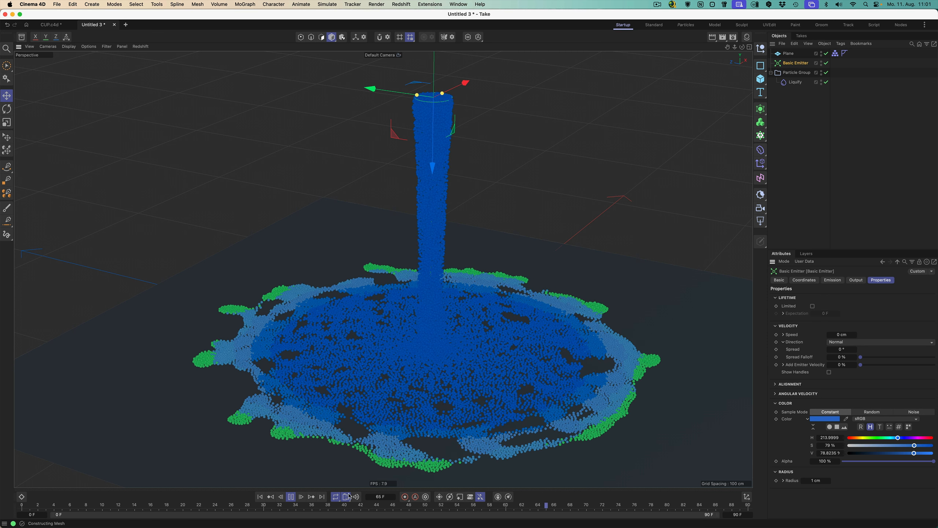
pyautogui.press('F8')
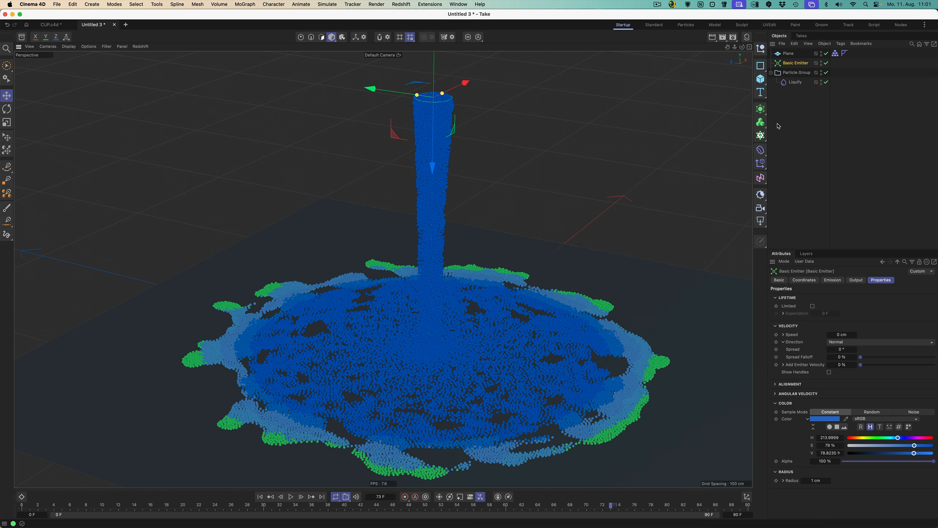
# - Duplicate the Basic Emitter and the Particle Group together with its Liquify modifier
pyautogui.click(771, 73)
pyautogui.moveTo(789, 89); pyautogui.dragTo(807, 56)
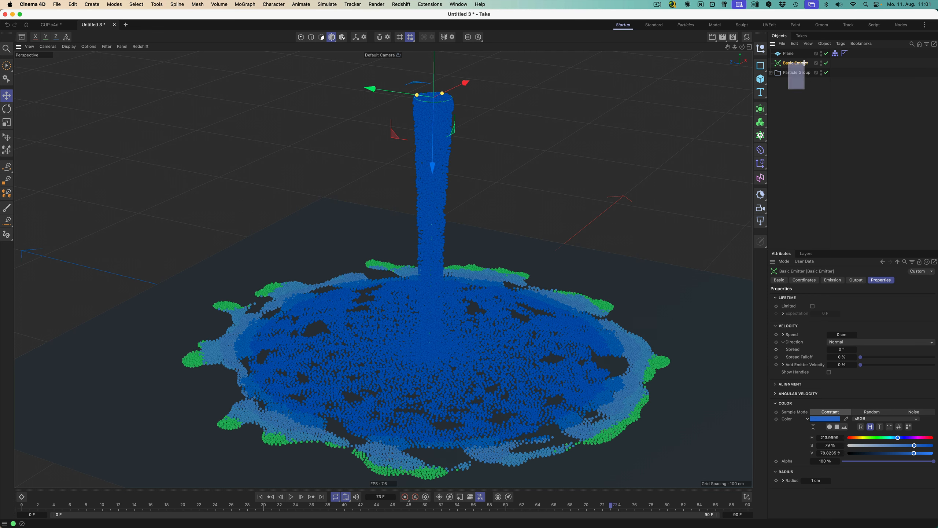
pyautogui.hotkey('ctrl', 'c')
pyautogui.hotkey('ctrl', 'v')
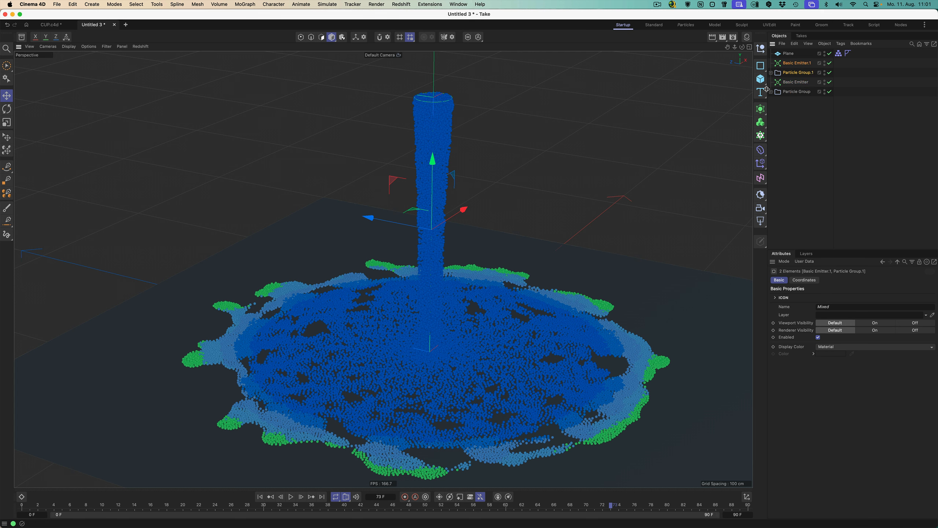
# - Rename both the duplicated particle group and the duplicated emitter as BUBBLES
pyautogui.click(771, 73)
pyautogui.click(806, 74)
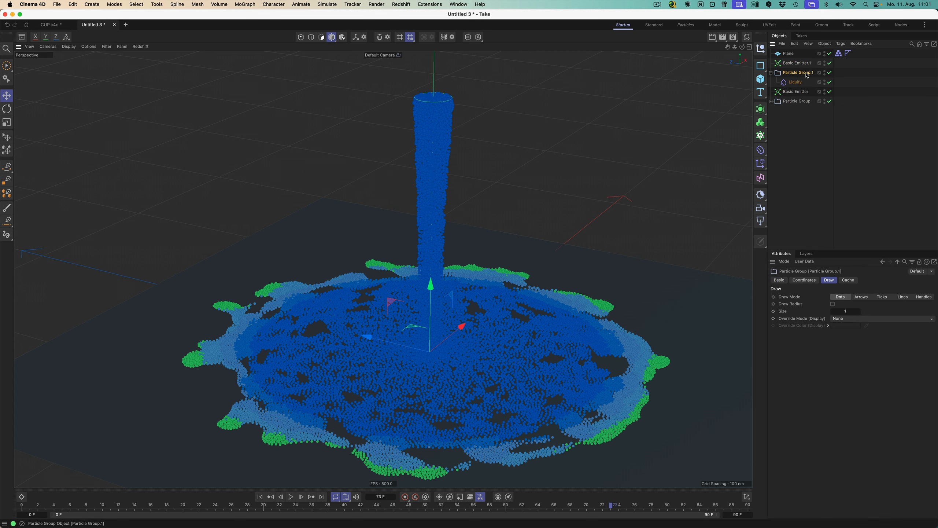
pyautogui.doubleClick(795, 73)
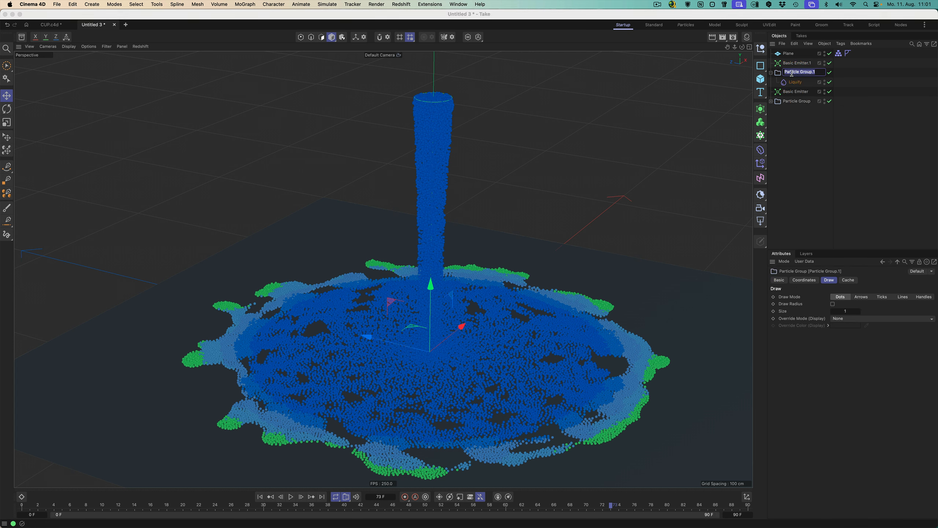
pyautogui.write('BUBBLES')
pyautogui.press('Return')
pyautogui.doubleClick(797, 70)
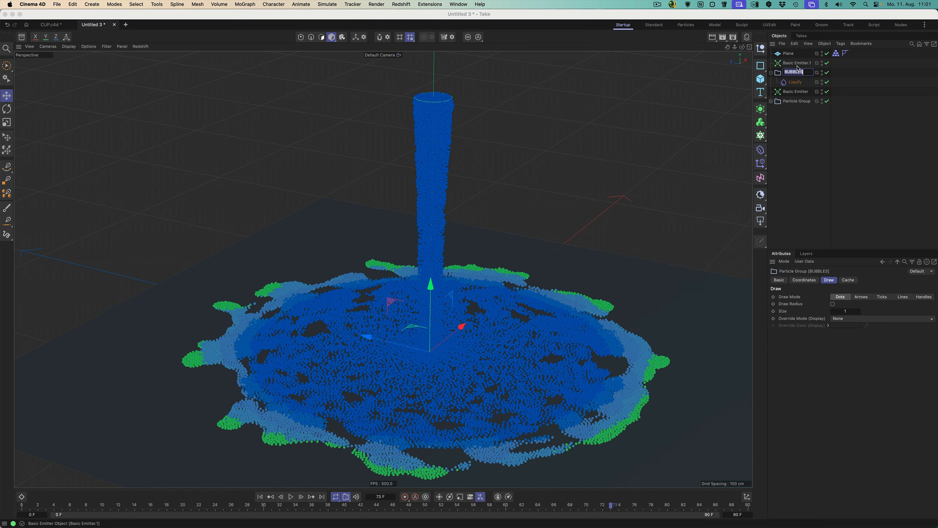
pyautogui.doubleClick(795, 63)
pyautogui.press('super+v')
pyautogui.press('Return')
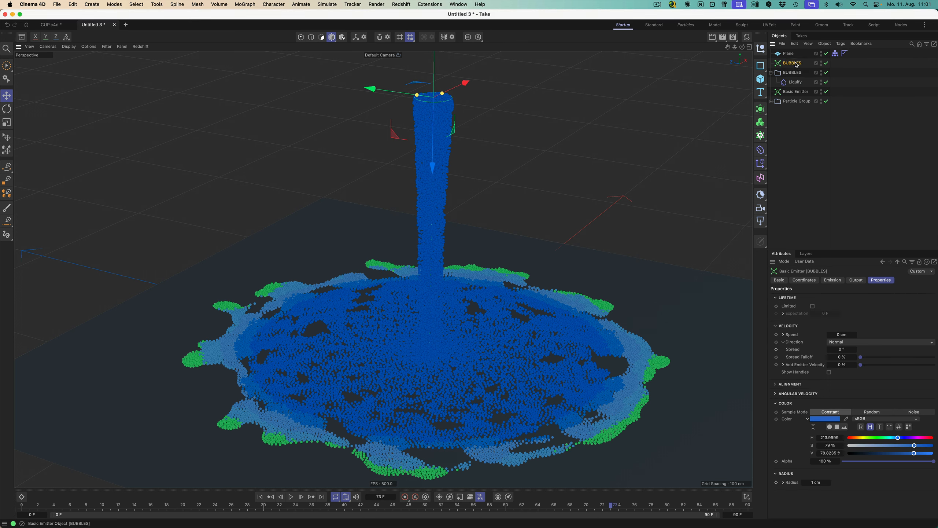
# - Set the BUBBLES emitter's color hue to 300° for magenta particles, and replay the simulation from the start to check the mix near the emitters
pyautogui.click(919, 439)
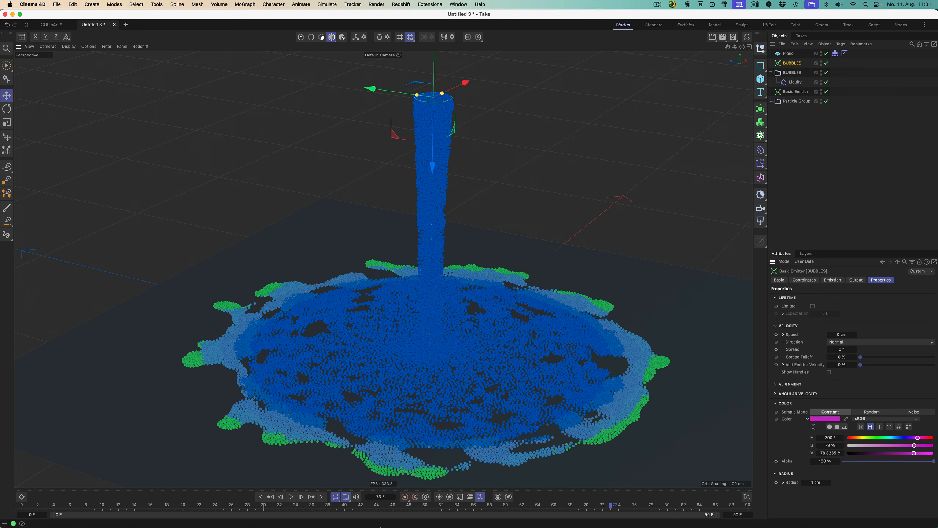
pyautogui.click(260, 497)
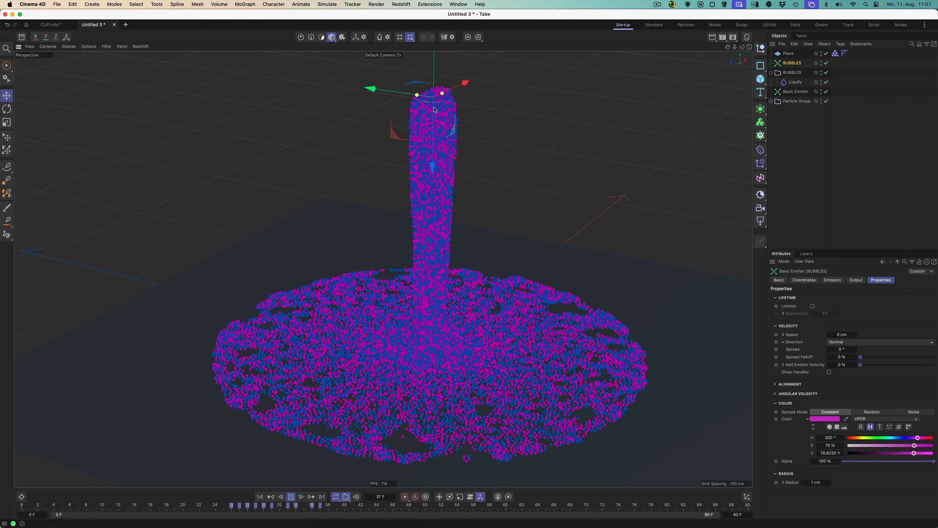
pyautogui.keyDown('alt'); pyautogui.moveTo(436, 97); pyautogui.dragTo(430, 86); pyautogui.keyUp('alt')
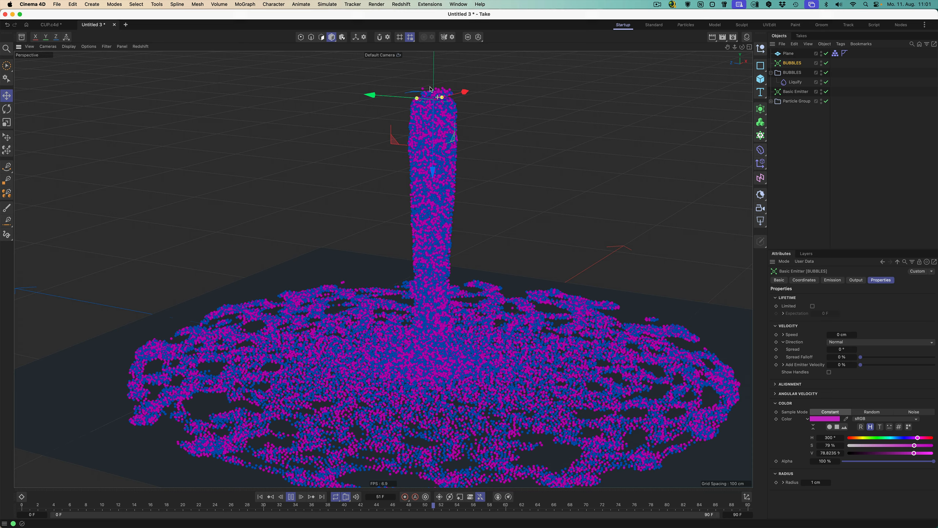
pyautogui.keyDown('alt'); pyautogui.moveTo(430, 86); pyautogui.dragTo(538, 92, button='right'); pyautogui.keyUp('alt')
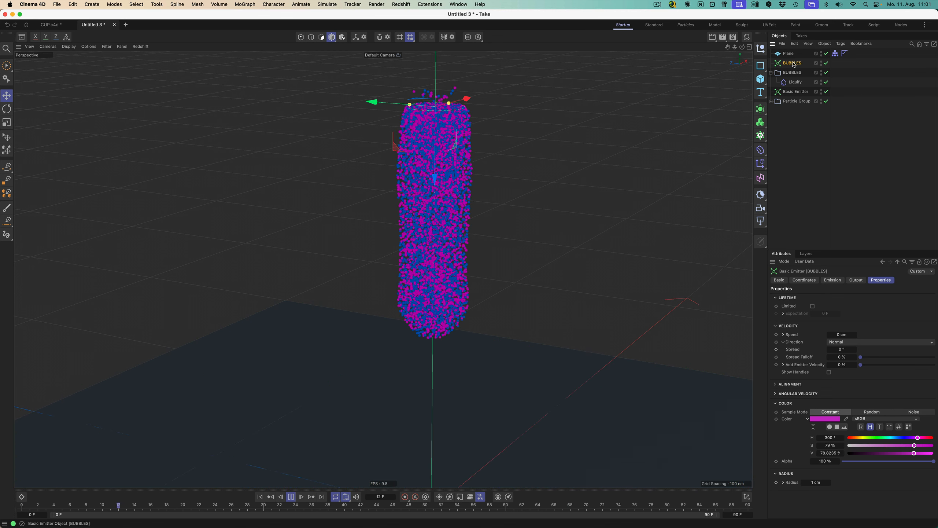
# - Set the ease-in of the original Particle Group's Liquify modifier to 15 frames
pyautogui.click(771, 101)
pyautogui.click(797, 111)
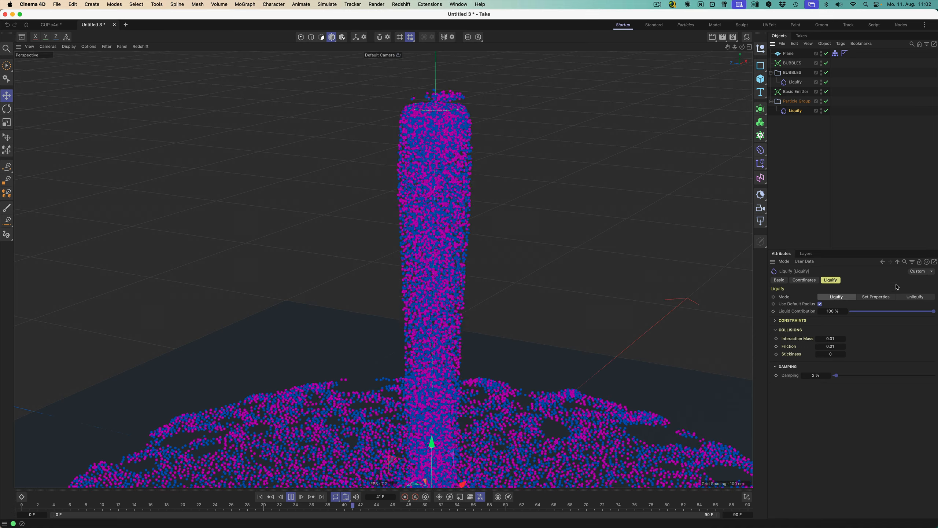
pyautogui.click(776, 320)
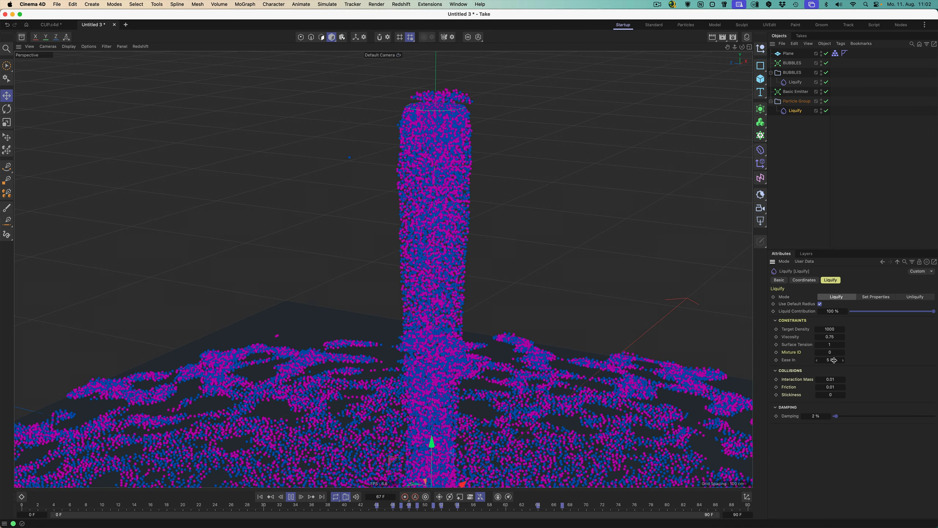
pyautogui.click(834, 360)
pyautogui.write('15')
pyautogui.press('Return')
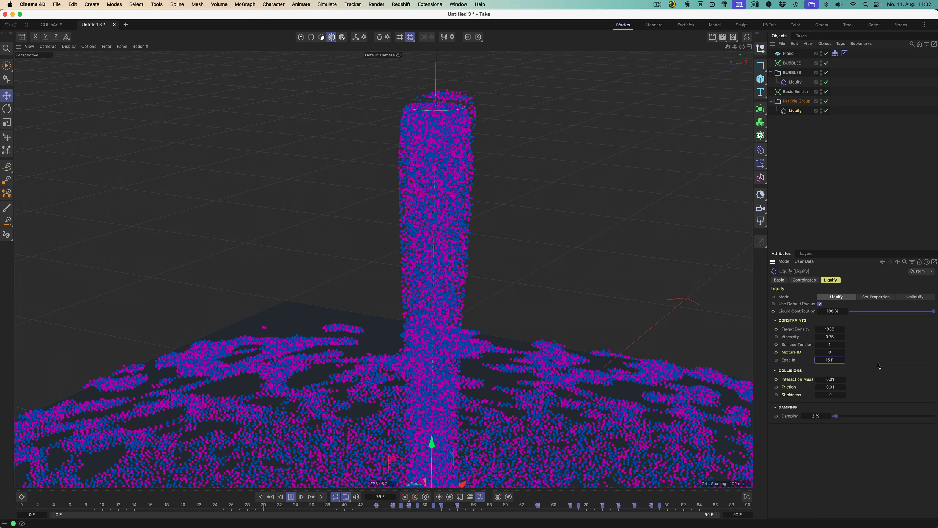
# - Set the ease-in of the BUBBLES group's Liquify modifier to 15 frames
pyautogui.click(796, 83)
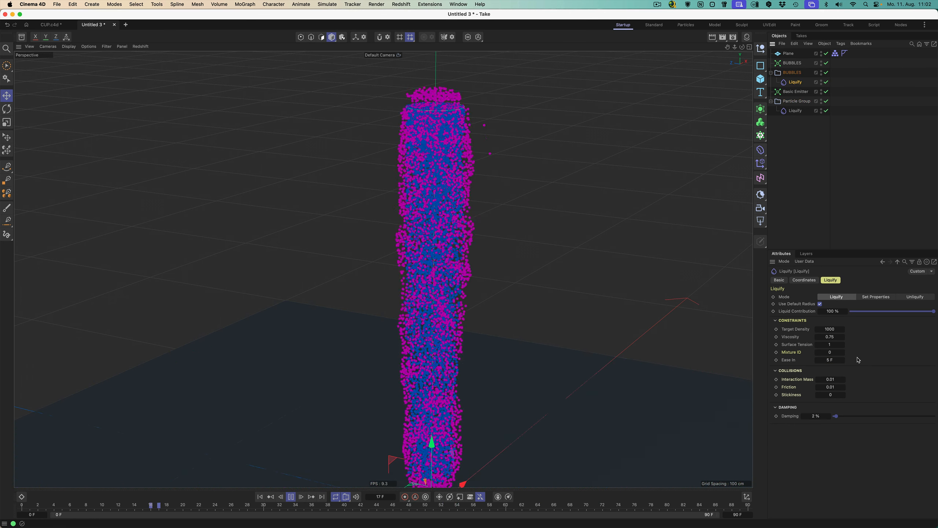
pyautogui.click(834, 360)
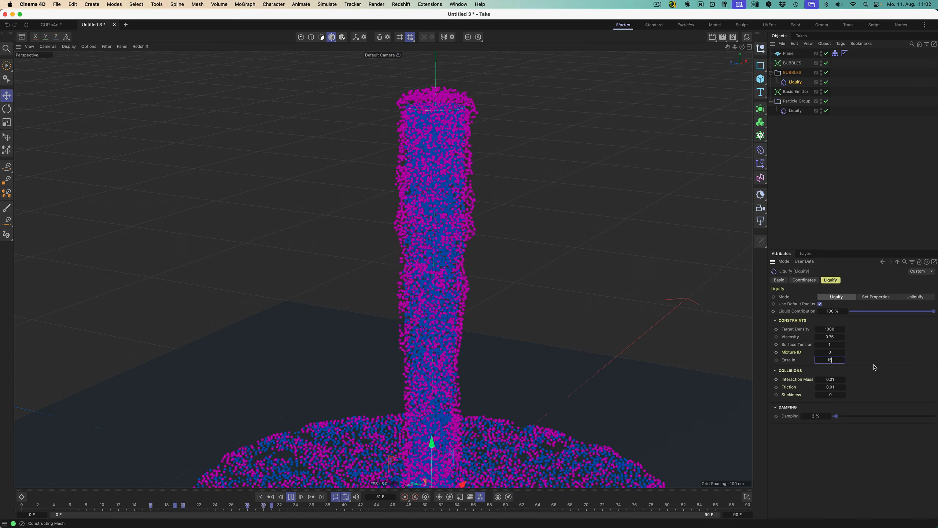
pyautogui.write('15')
pyautogui.press('Return')
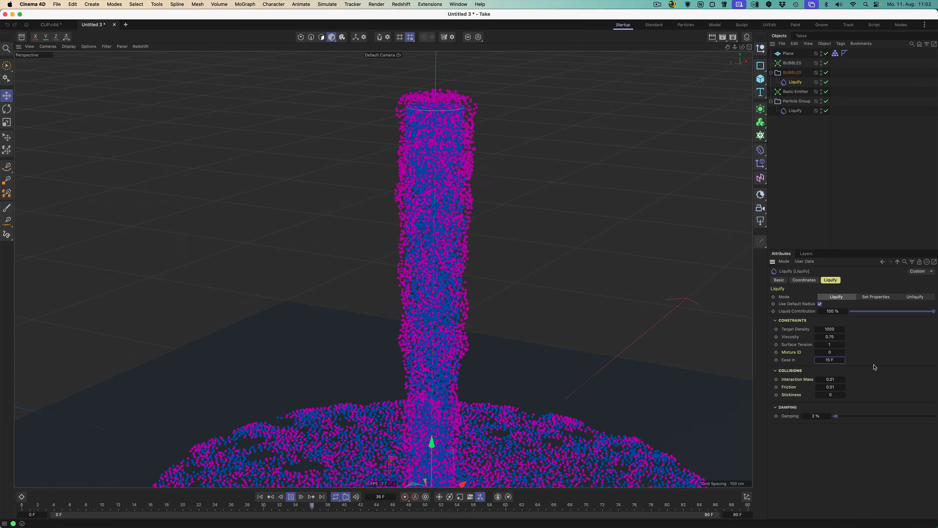
pyautogui.click(836, 329)
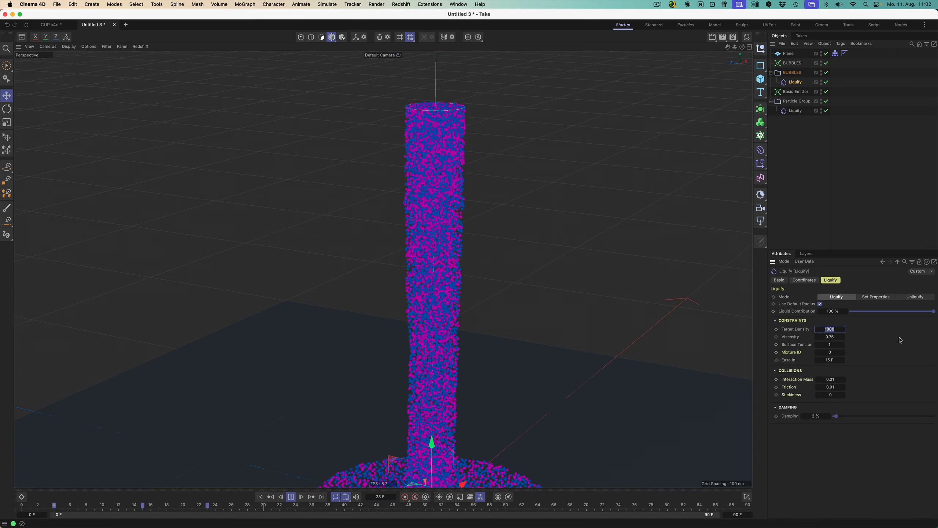
# - Set the BUBBLES emitter's emission rate to 100 particles per second
pyautogui.click(790, 62)
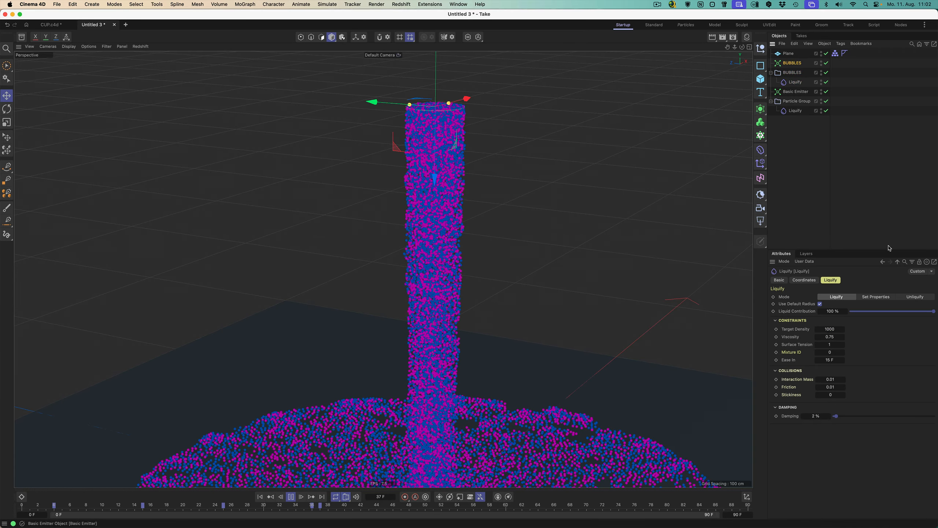
pyautogui.click(833, 280)
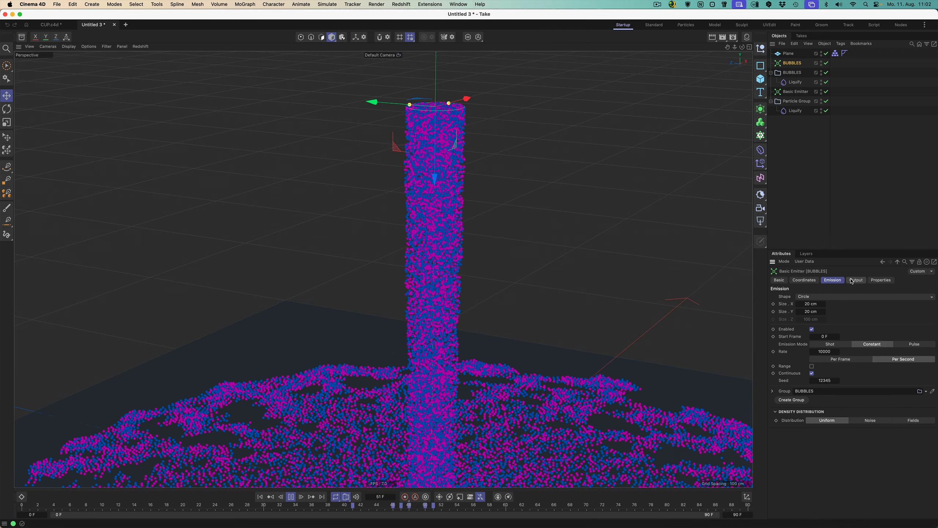
pyautogui.click(827, 351)
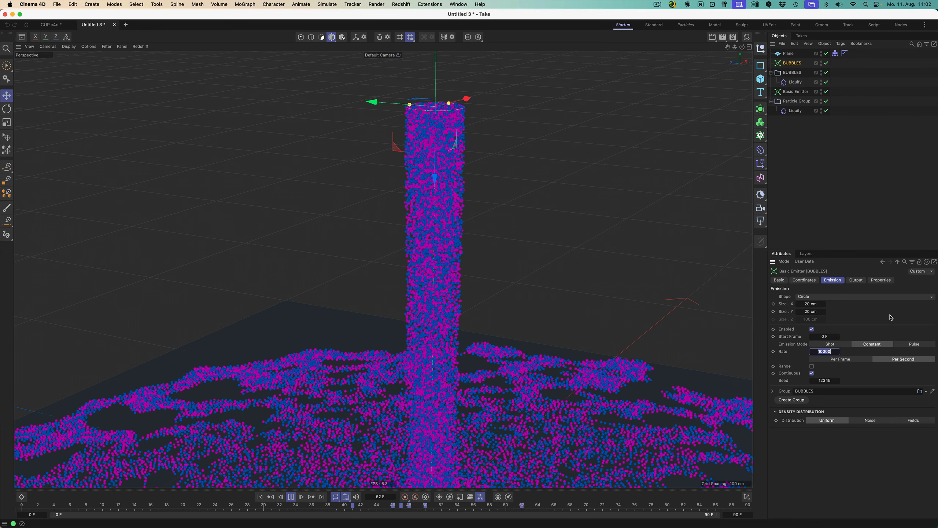
pyautogui.write('100')
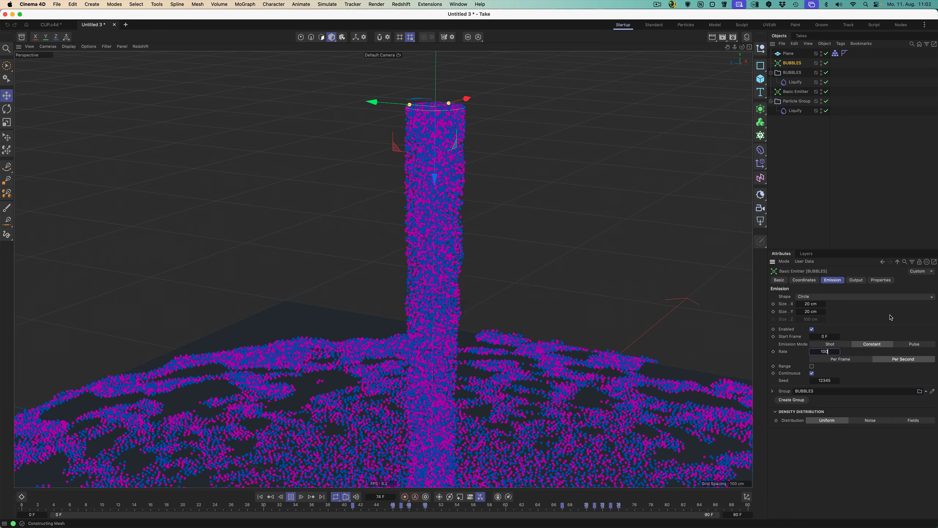
pyautogui.press('Return')
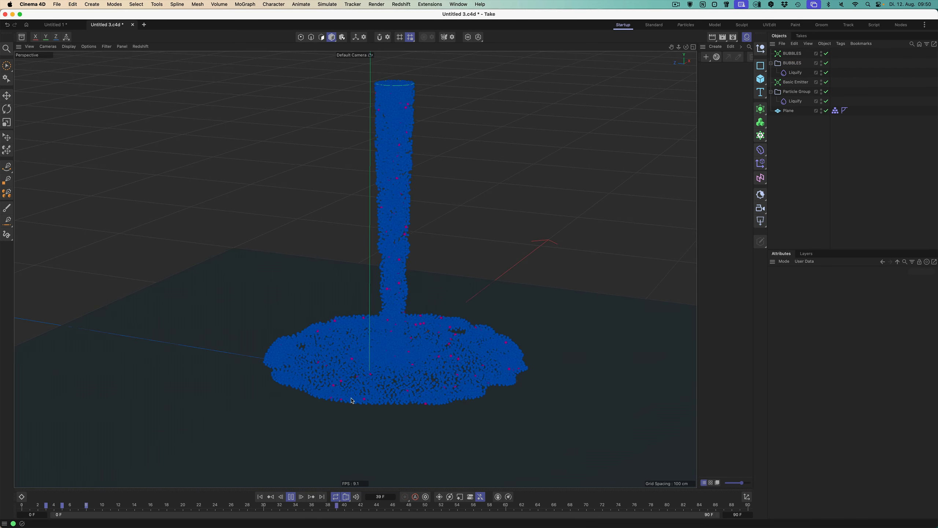
# - Stop the playback, add a null as a child of the BUBBLES emitter, and set its Z position to 0 cm
pyautogui.click(299, 498)
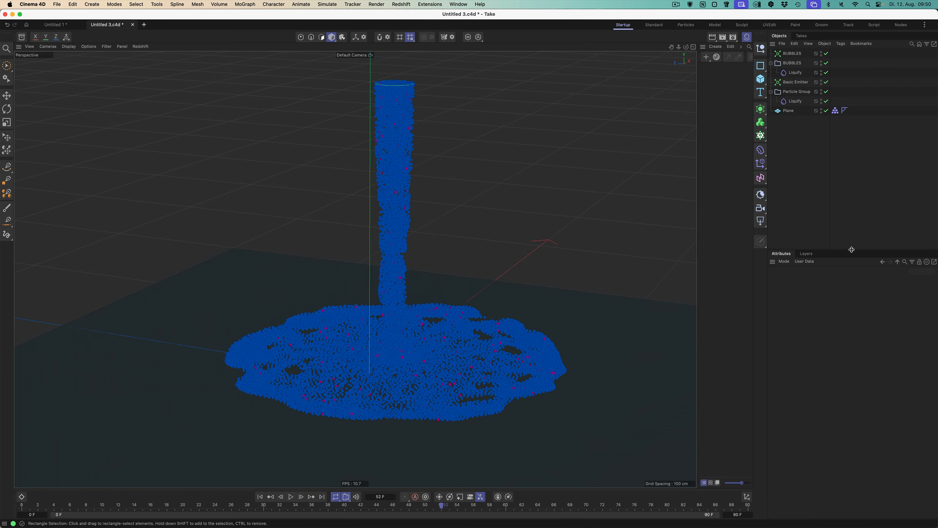
pyautogui.click(760, 49)
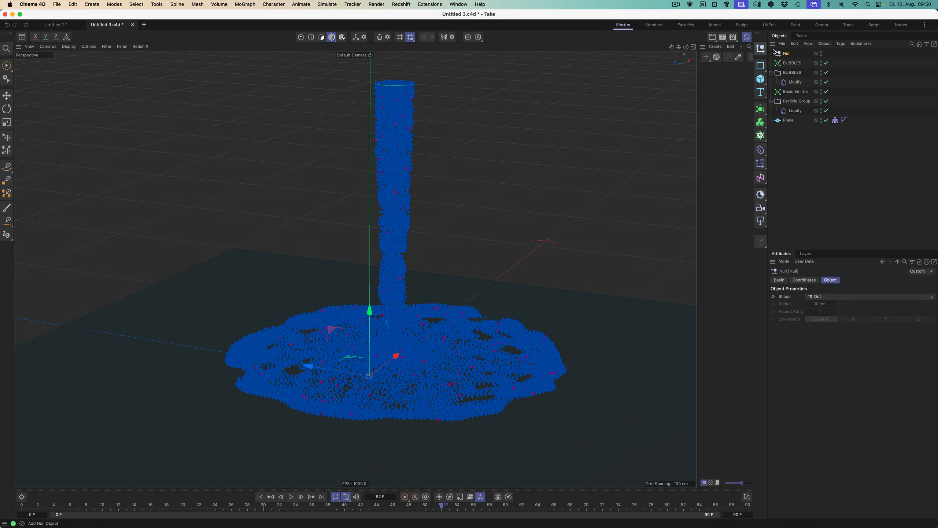
pyautogui.moveTo(788, 53); pyautogui.dragTo(794, 62)
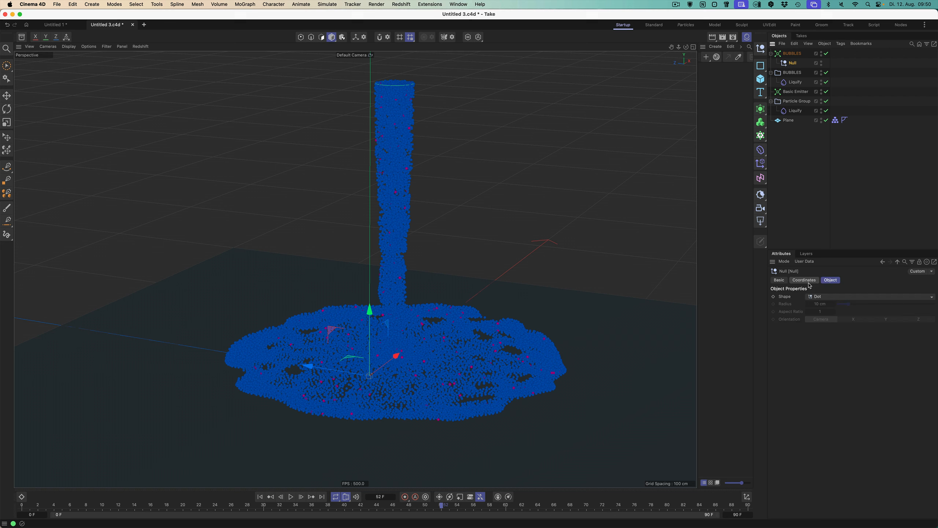
pyautogui.click(804, 279)
pyautogui.click(812, 307)
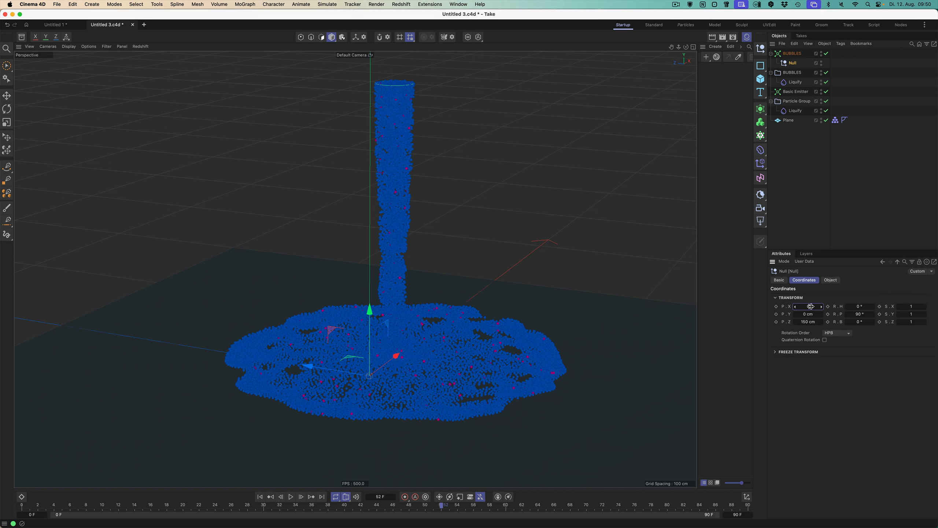
pyautogui.press('Tab')
pyautogui.press('Tab')
pyautogui.write('0')
pyautogui.press('Return')
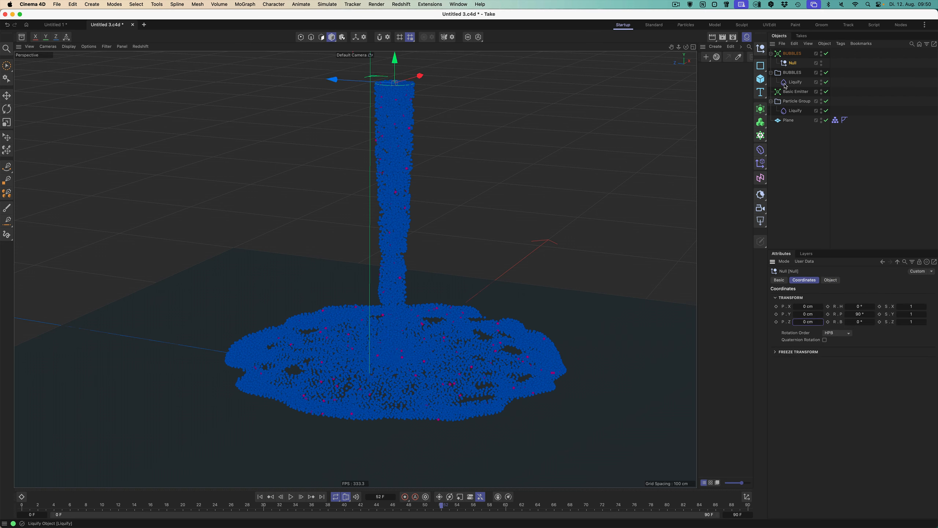
# - Move the null out of the BUBBLES emitter to the top level and rename it PARTICLES 1
pyautogui.moveTo(792, 63); pyautogui.dragTo(796, 55)
pyautogui.doubleClick(789, 54)
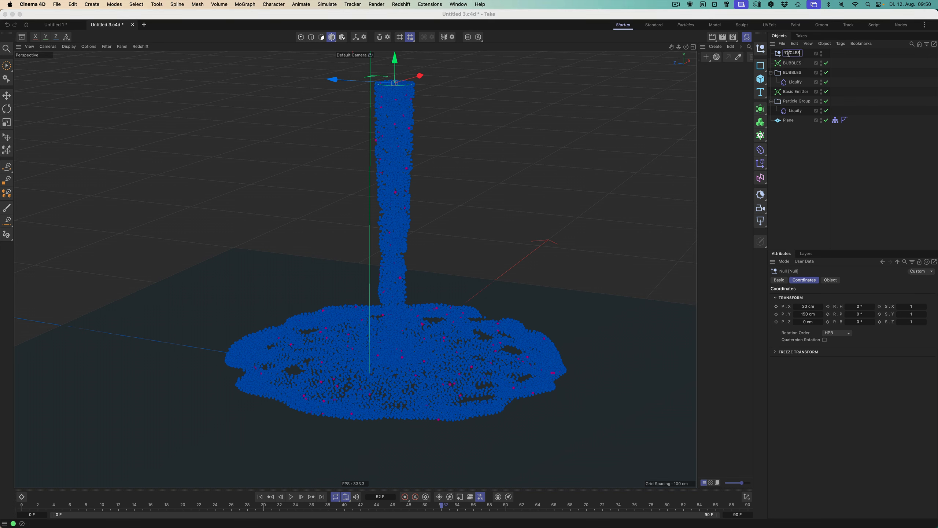
pyautogui.write('PARTICLES 1')
pyautogui.press('Return')
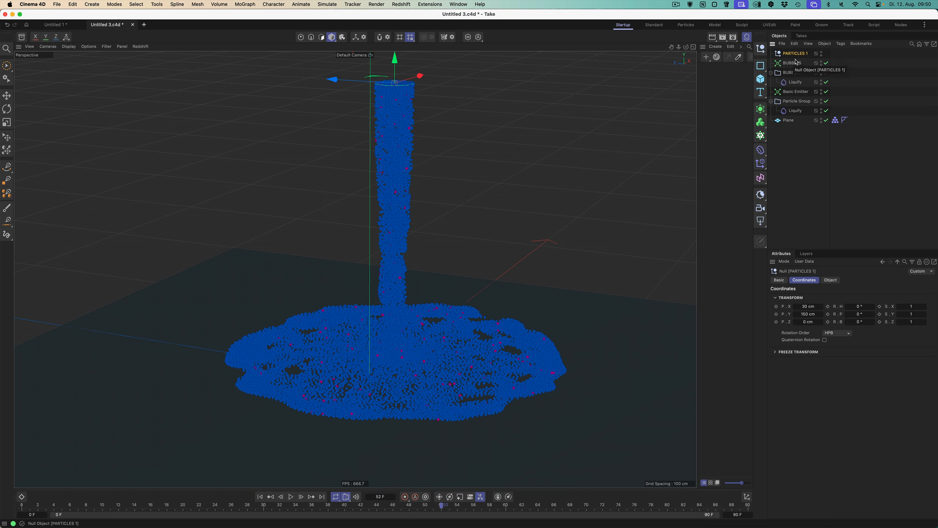
# - Place both emitters and both particle groups with their Liquify modifiers inside the PARTICLES 1 null
pyautogui.moveTo(808, 61); pyautogui.dragTo(782, 109)
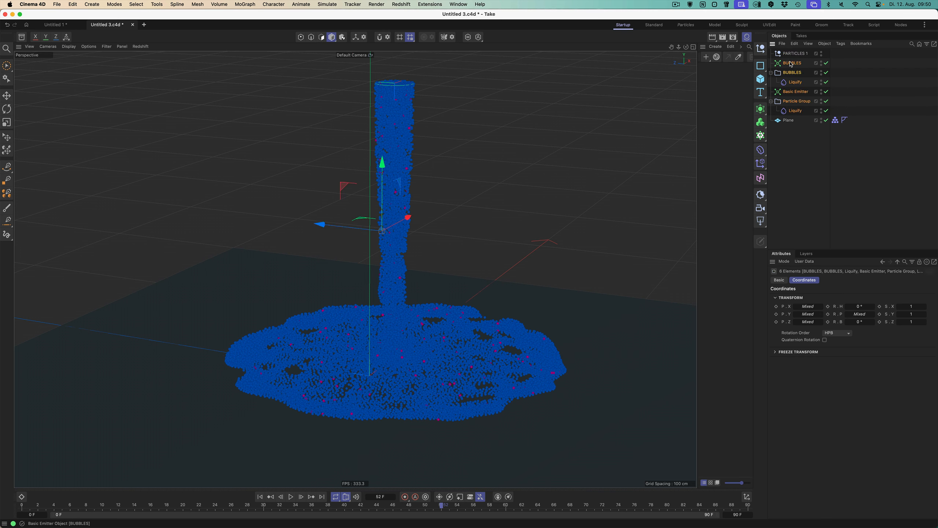
pyautogui.moveTo(791, 63); pyautogui.dragTo(795, 56)
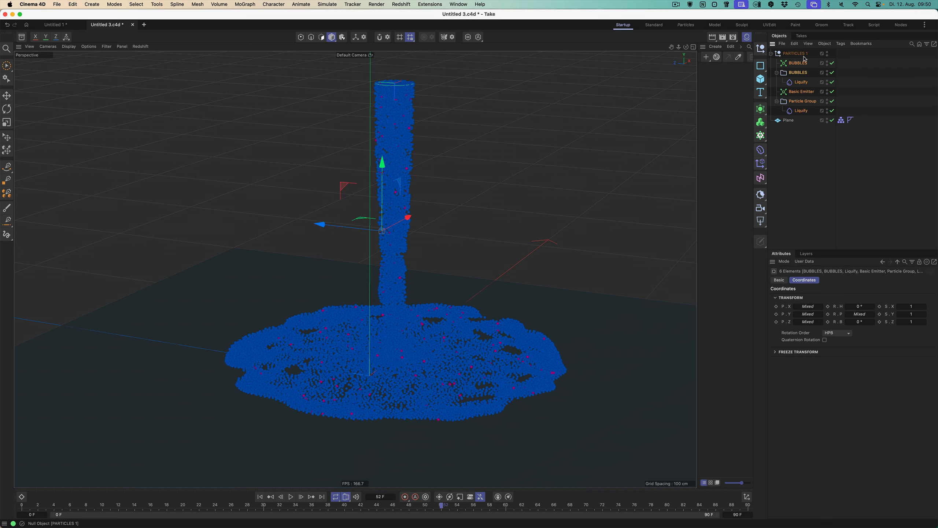
pyautogui.click(801, 55)
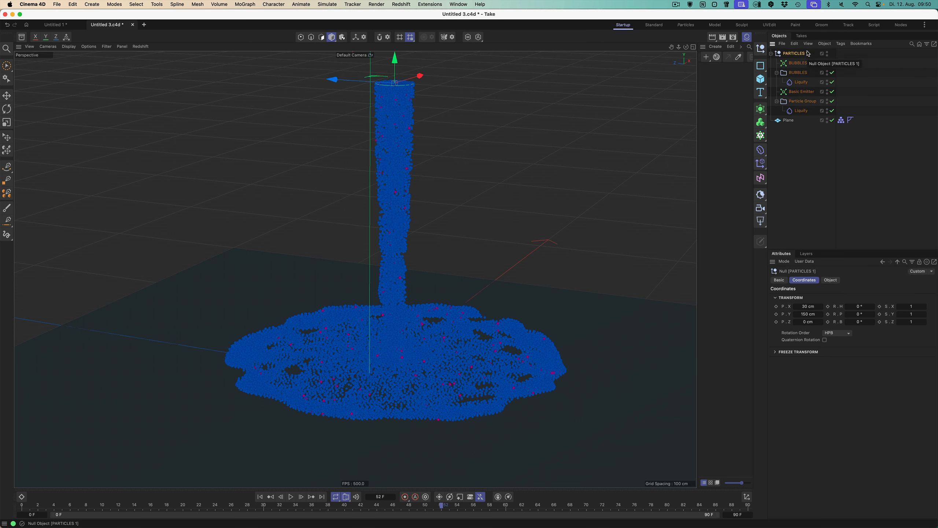
# - Add a circle spline, orient it to the XZ plane, and reduce its radius
pyautogui.click(761, 66)
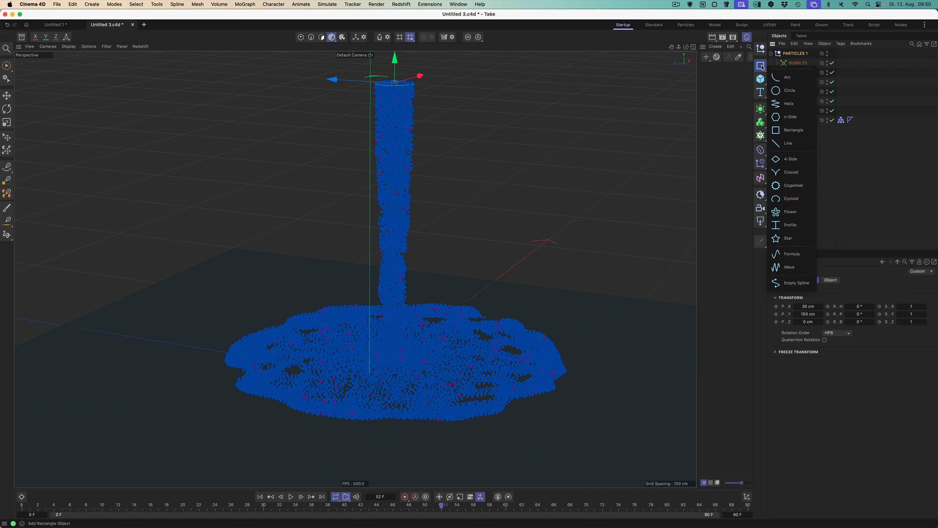
pyautogui.click(798, 90)
pyautogui.click(831, 280)
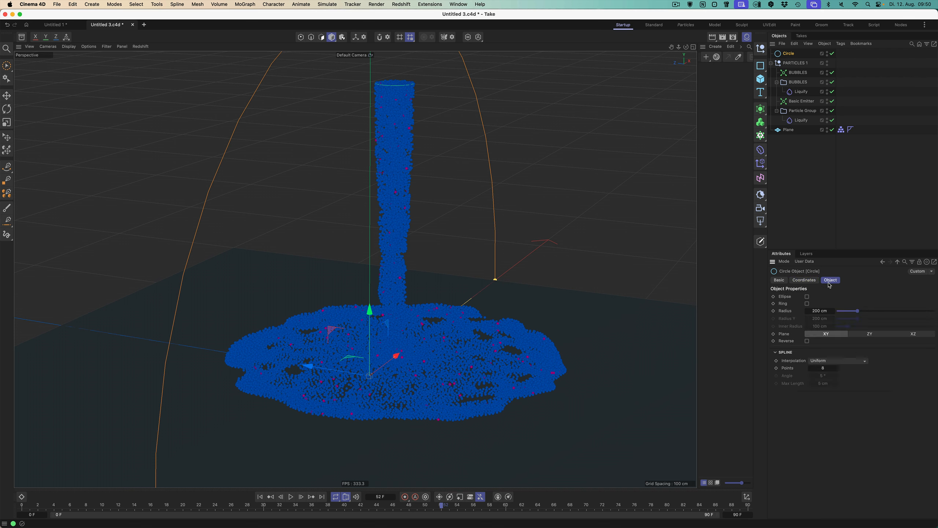
pyautogui.click(915, 335)
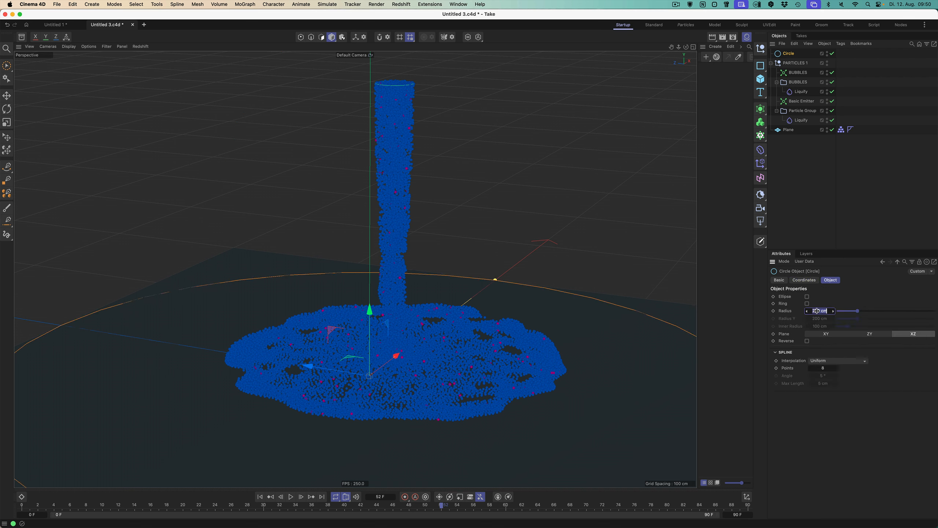
pyautogui.moveTo(818, 311); pyautogui.dragTo(817, 311)
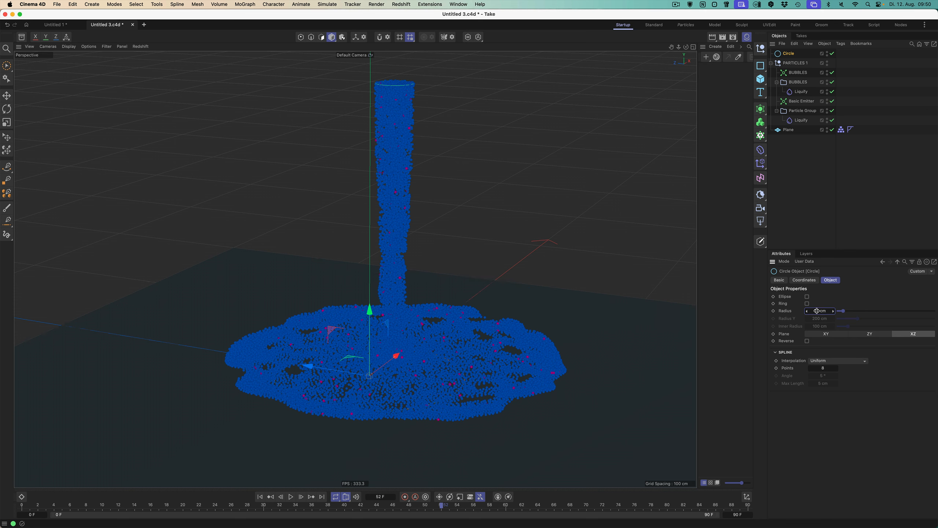
# - Raise the circle spline to the emitters' height by setting its Y position to 150 cm
pyautogui.click(793, 55)
pyautogui.click(808, 282)
pyautogui.click(794, 61)
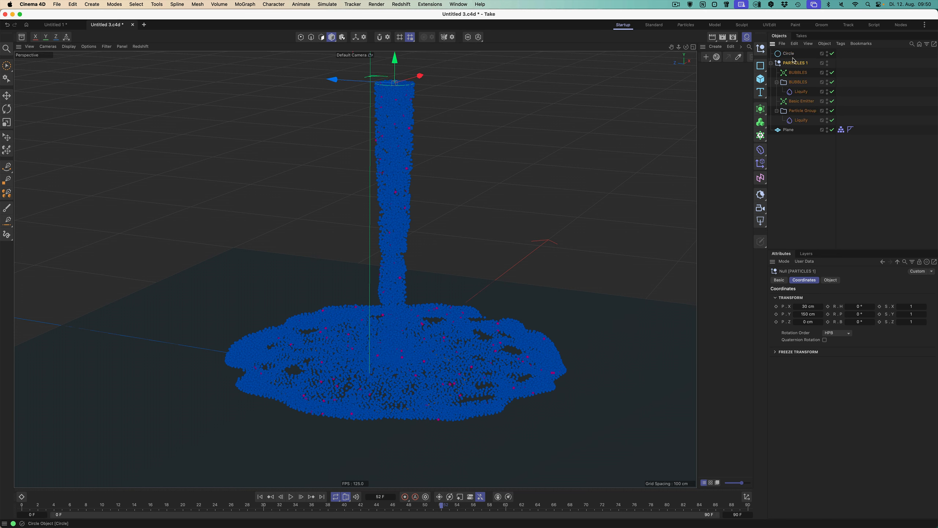
pyautogui.click(789, 54)
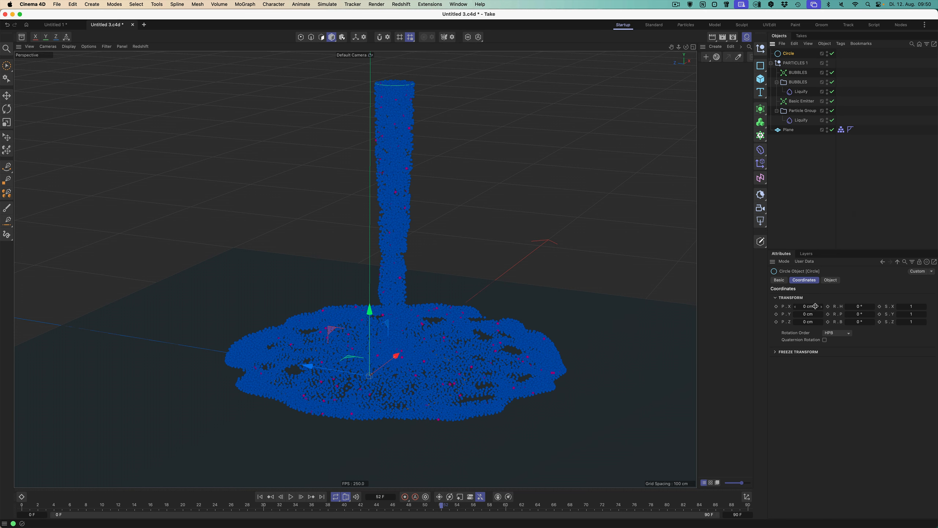
pyautogui.click(813, 314)
pyautogui.write('150')
pyautogui.press('Return')
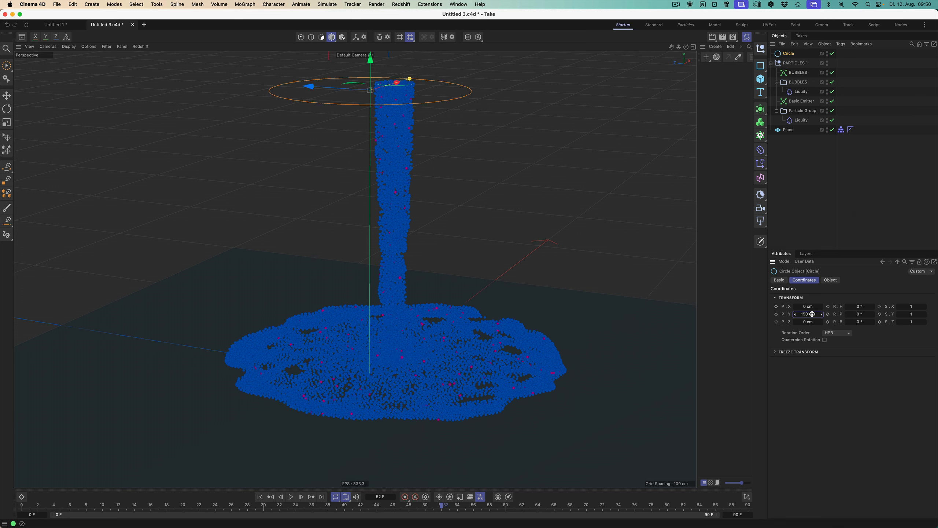
# - Add an Align to Spline tag to the PARTICLES 1 null with the circle as its spline path
pyautogui.click(798, 64)
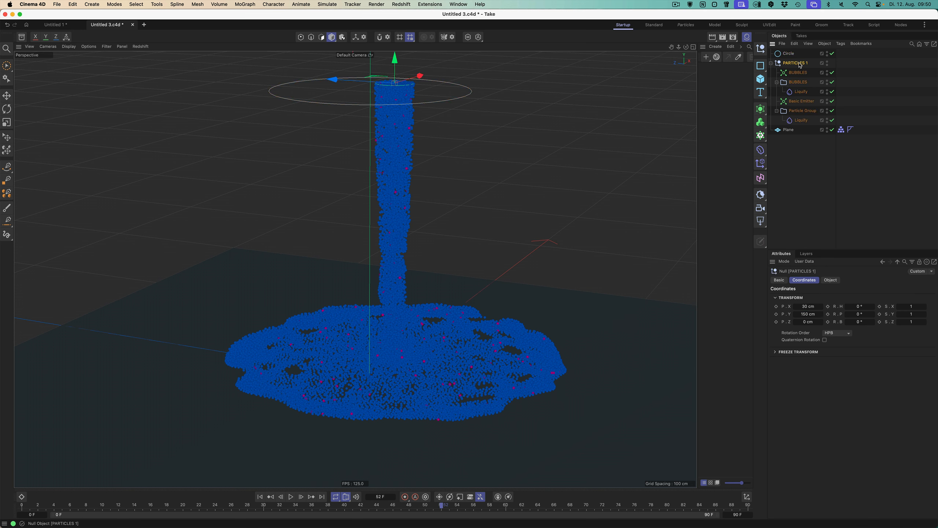
pyautogui.rightClick(800, 65)
pyautogui.moveTo(833, 82)
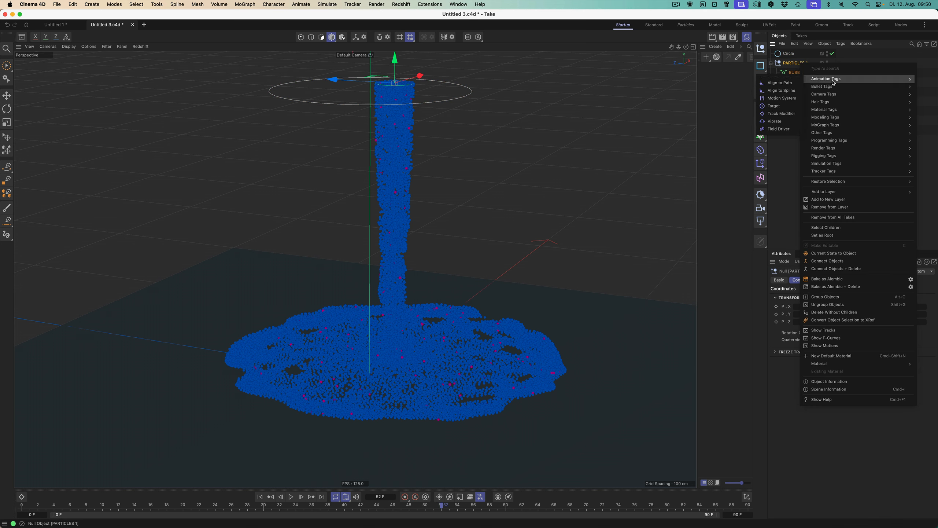
pyautogui.click(791, 91)
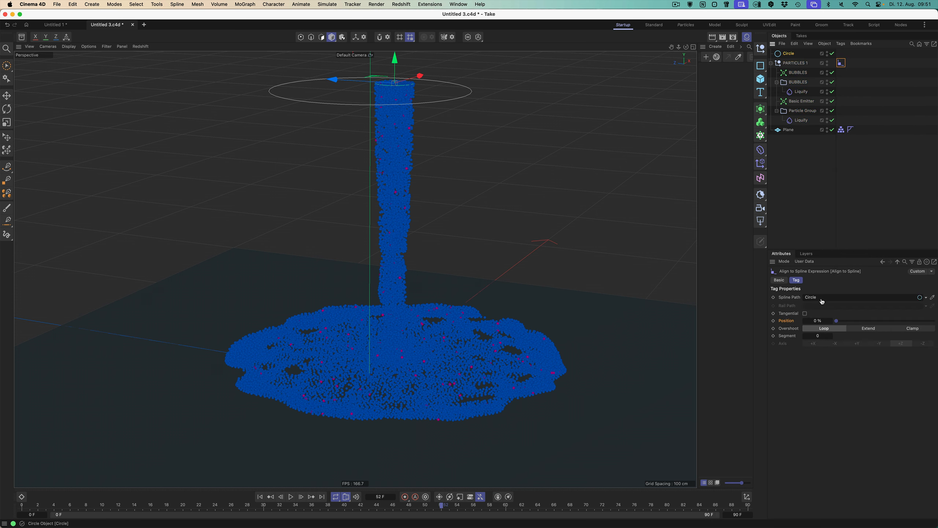
pyautogui.moveTo(823, 302); pyautogui.dragTo(822, 301)
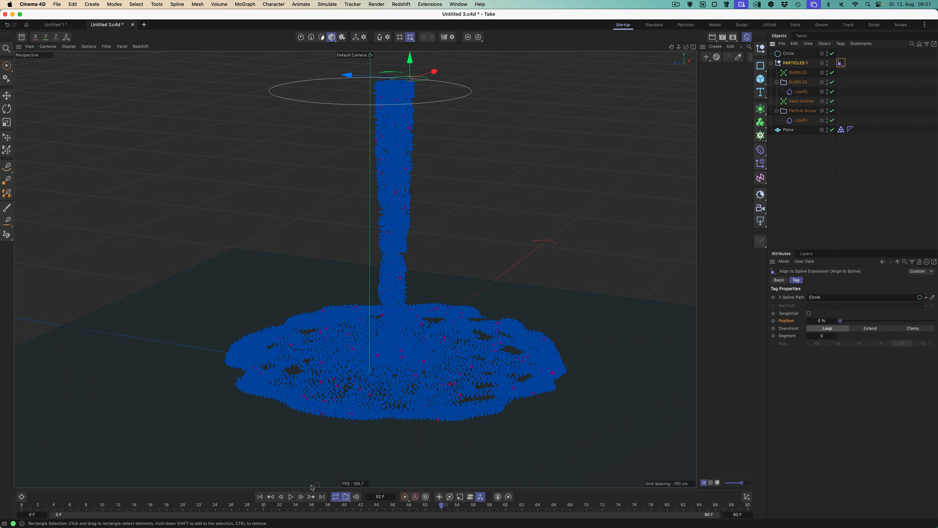
# - Keyframe the Align to Spline position at 0% on frame 0 and 100% on frame 90
pyautogui.click(262, 497)
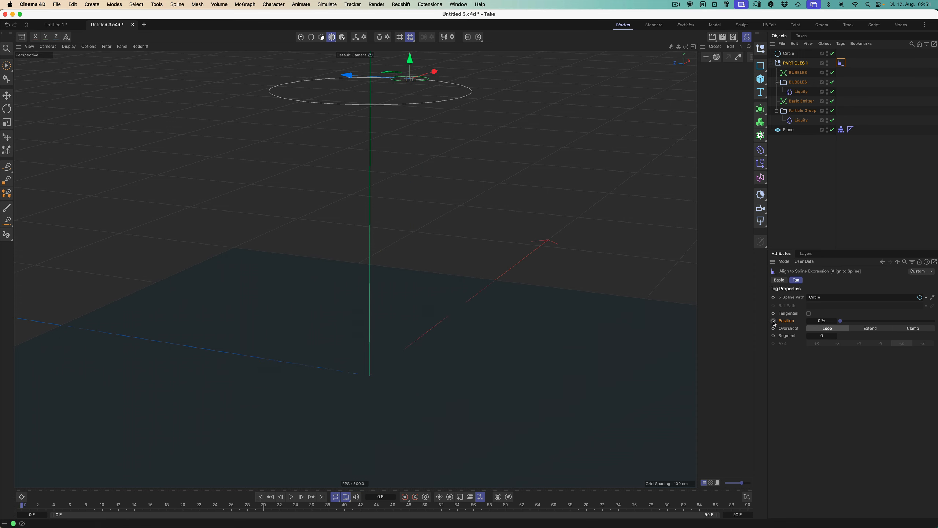
pyautogui.press('F8')
pyautogui.moveTo(842, 321); pyautogui.dragTo(937, 317)
pyautogui.click(773, 321)
# - Play the animation from the start to check the liquid stream circling above the floor, stopping around frame 80
pyautogui.click(270, 496)
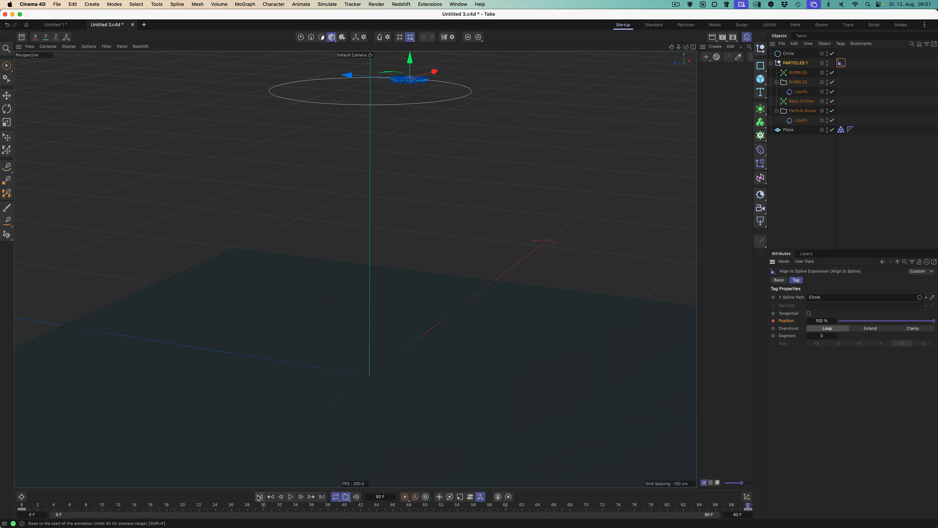
pyautogui.click(291, 497)
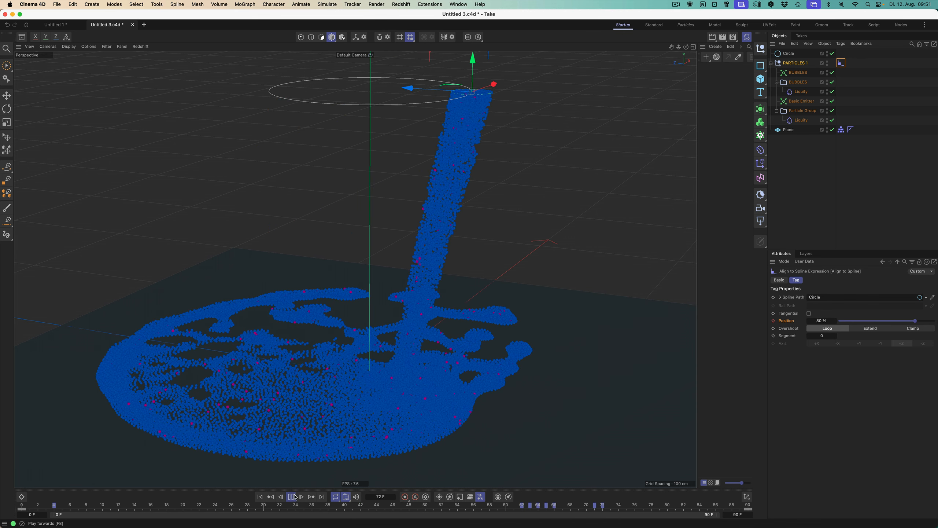
pyautogui.click(291, 497)
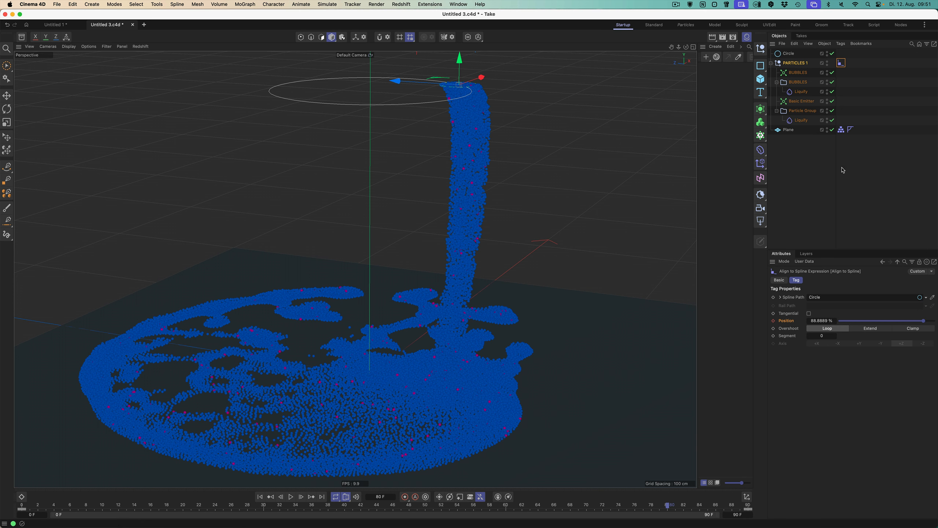
# - Check the surface tension settings of the Liquify modifiers in the Particle Group and the BUBBLES group
pyautogui.click(800, 120)
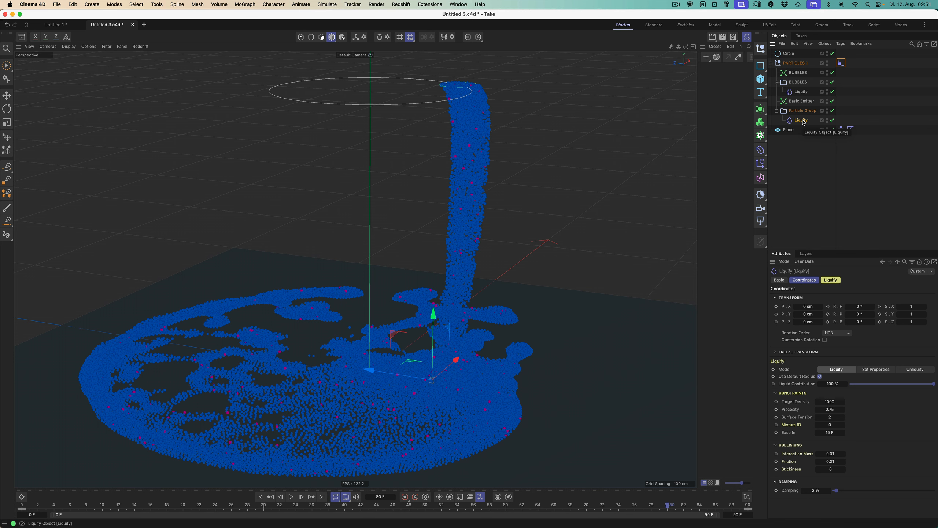
pyautogui.click(834, 417)
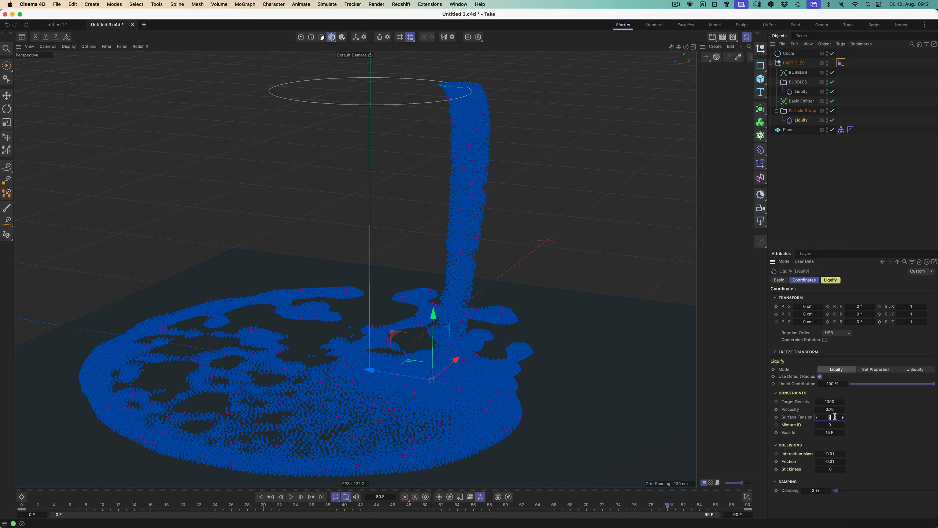
pyautogui.click(803, 91)
# - Enlarge the attribute area and add a Liquid Mesh object to surface the particles
pyautogui.moveTo(842, 250); pyautogui.dragTo(838, 182)
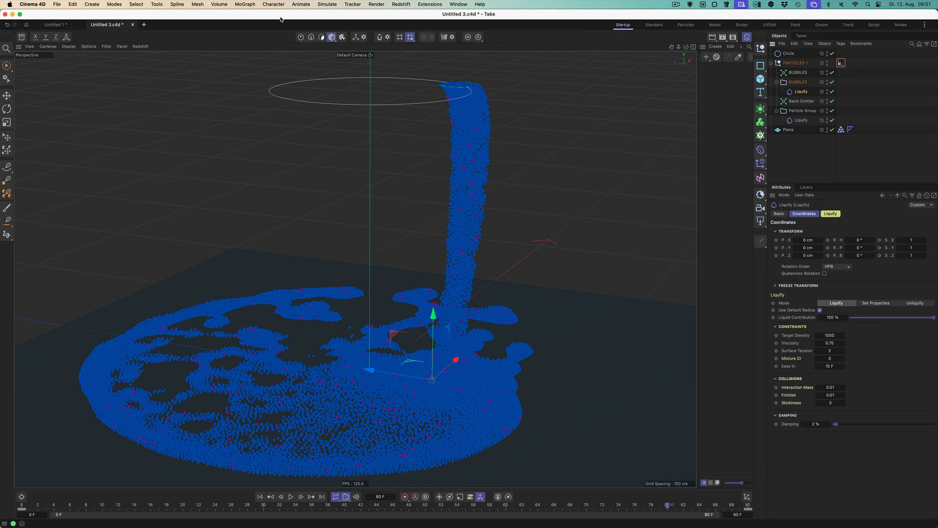
pyautogui.click(328, 4)
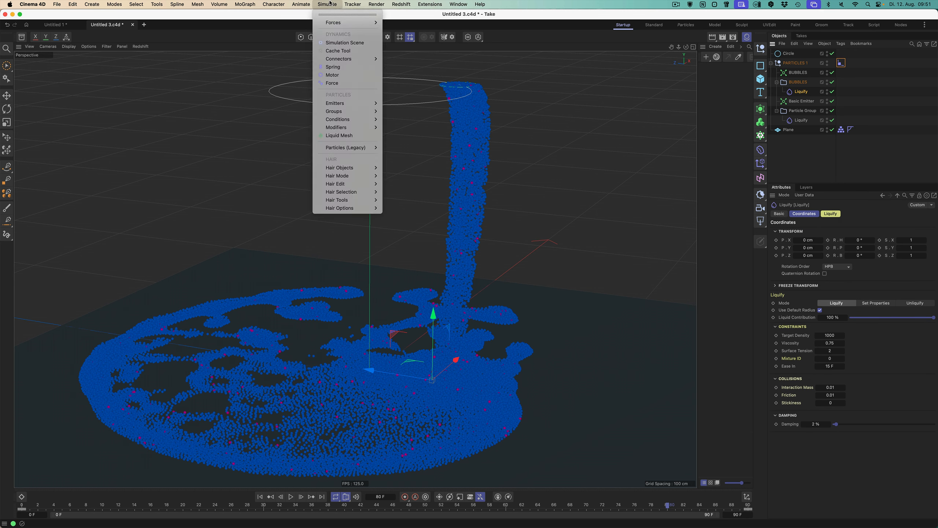
pyautogui.click(343, 136)
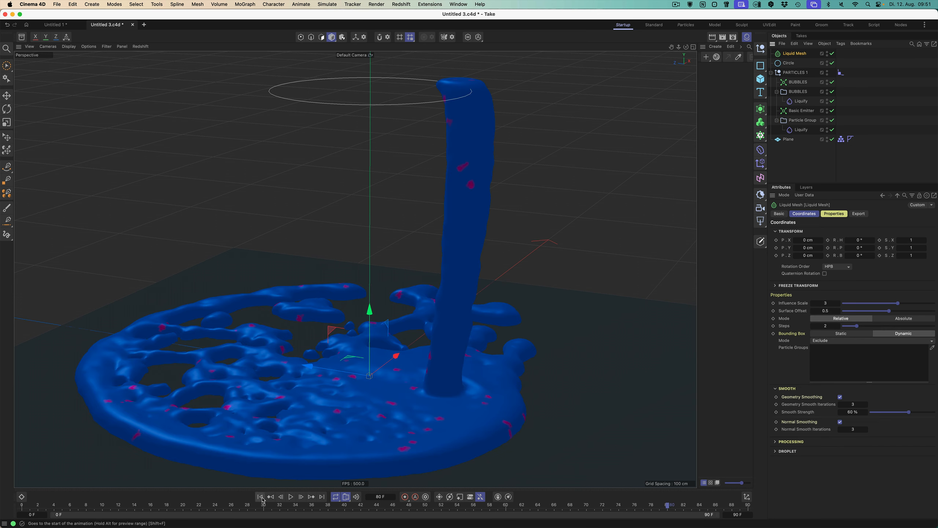
# - Play the animation to check how the Liquid Mesh surfaces the stream, stopping around frame 65
pyautogui.click(291, 497)
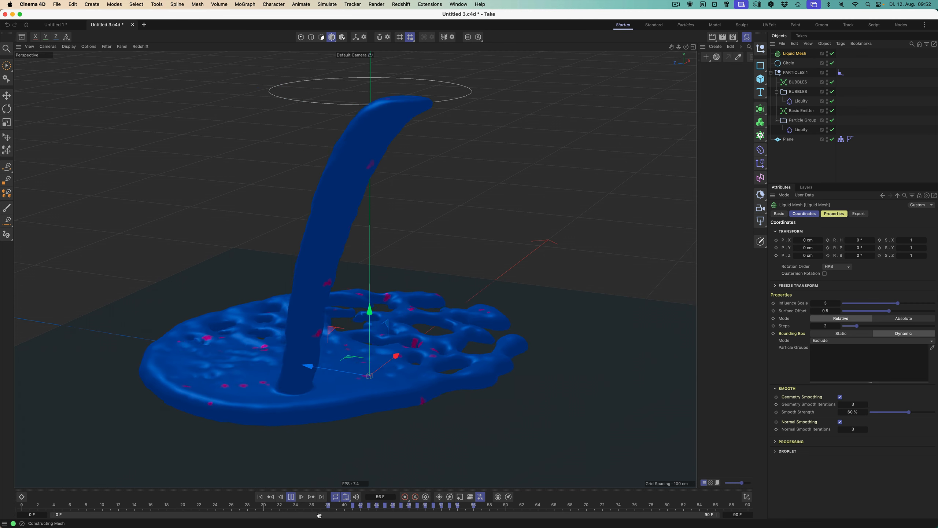
pyautogui.click(291, 497)
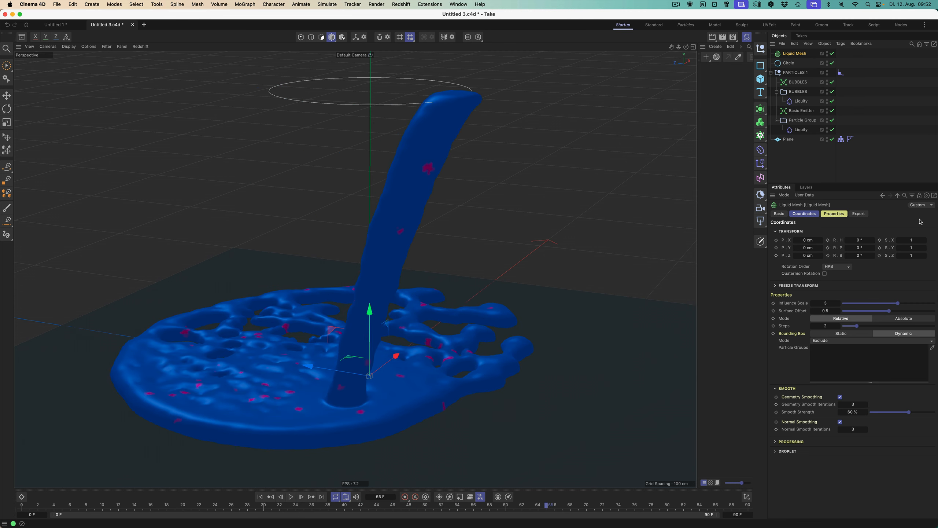
# - Set the scene's liquid Viscosity Iterations and Surface Tension Iterations to 10 and replay the simulation from the start
pyautogui.press('super+d')
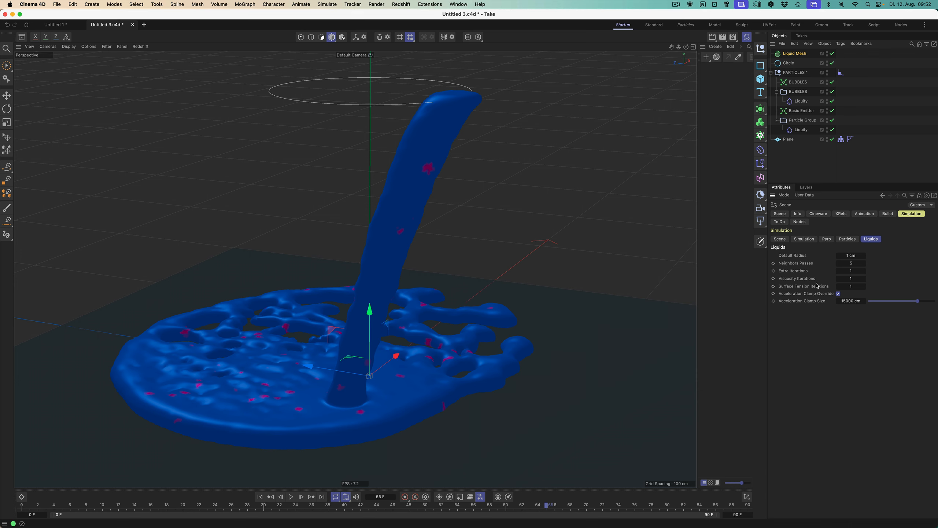
pyautogui.click(807, 240)
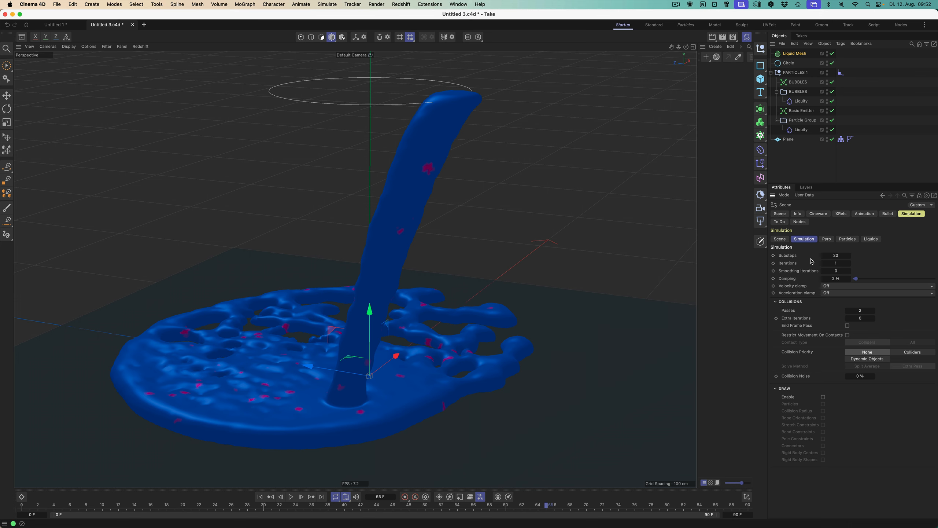
pyautogui.click(872, 240)
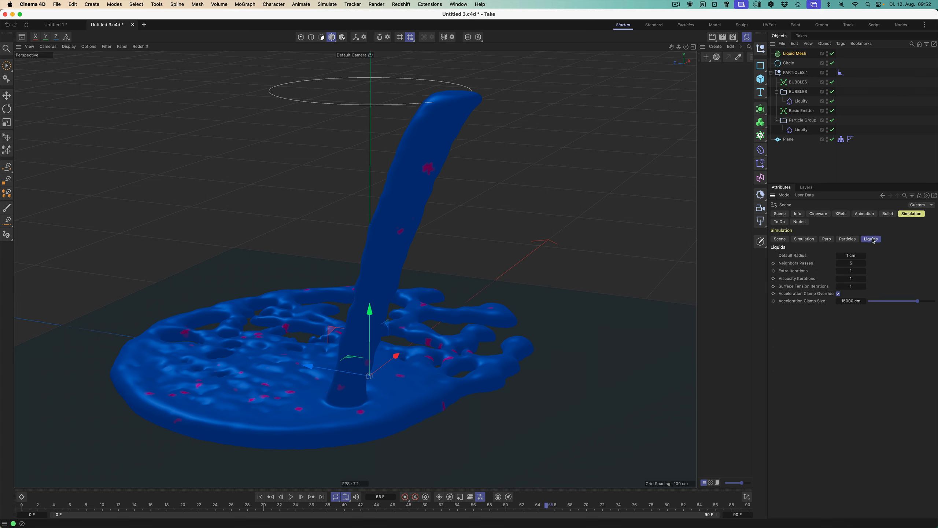
pyautogui.click(858, 279)
pyautogui.write('10')
pyautogui.press('Return')
pyautogui.click(856, 286)
pyautogui.write('10')
pyautogui.press('Return')
pyautogui.click(260, 496)
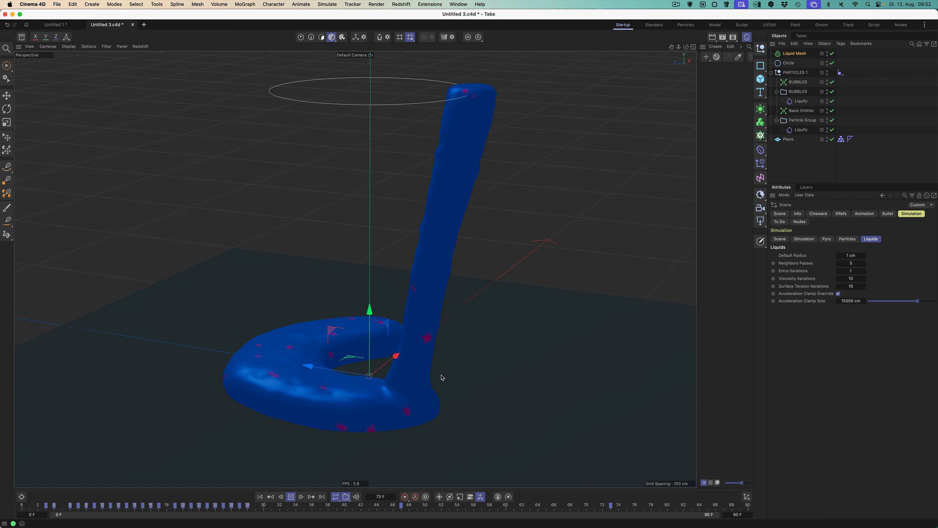
pyautogui.click(290, 497)
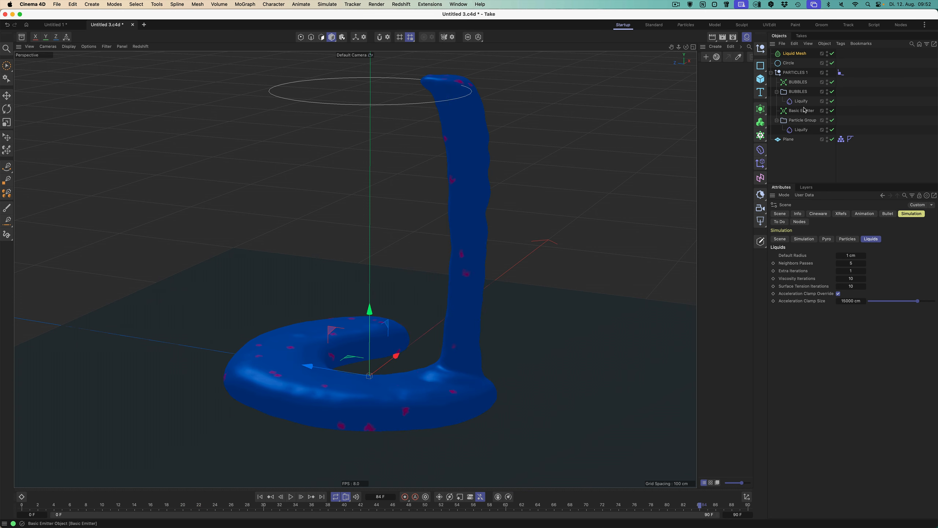
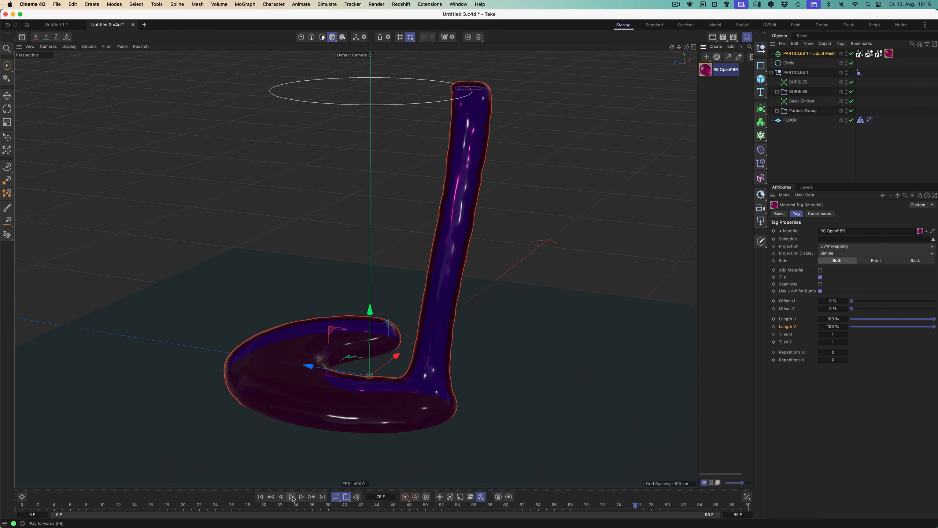
# - Play the shaded liquid simulation, stop it around frame 45, and rename the pink material to LIQUID
pyautogui.click(291, 497)
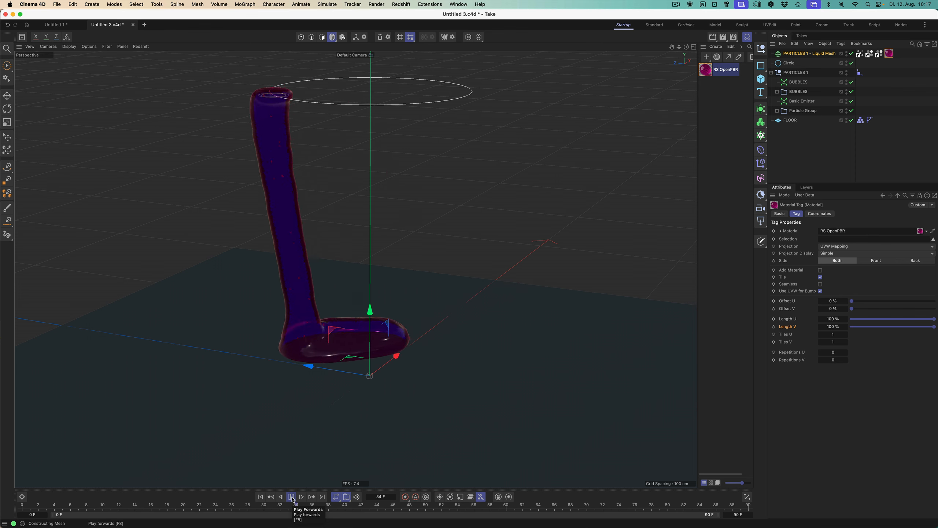
pyautogui.click(292, 496)
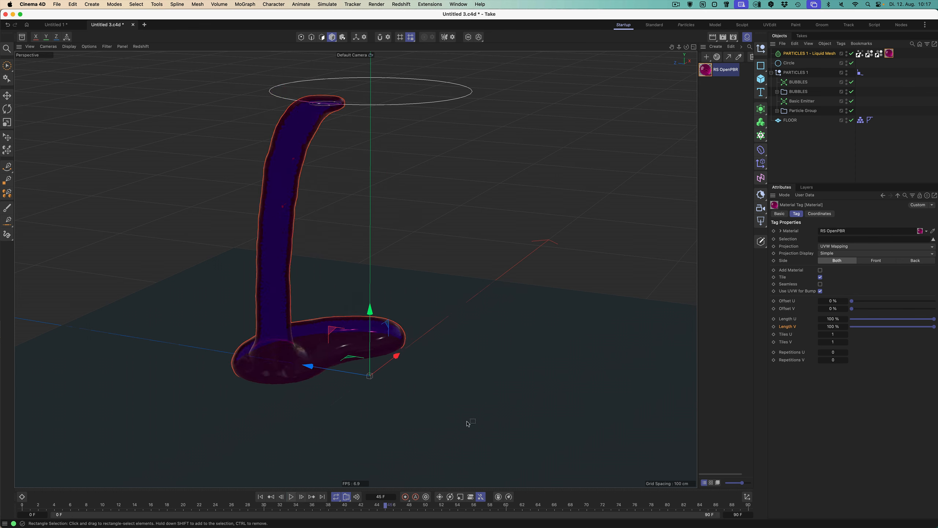
pyautogui.doubleClick(726, 71)
pyautogui.write('4')
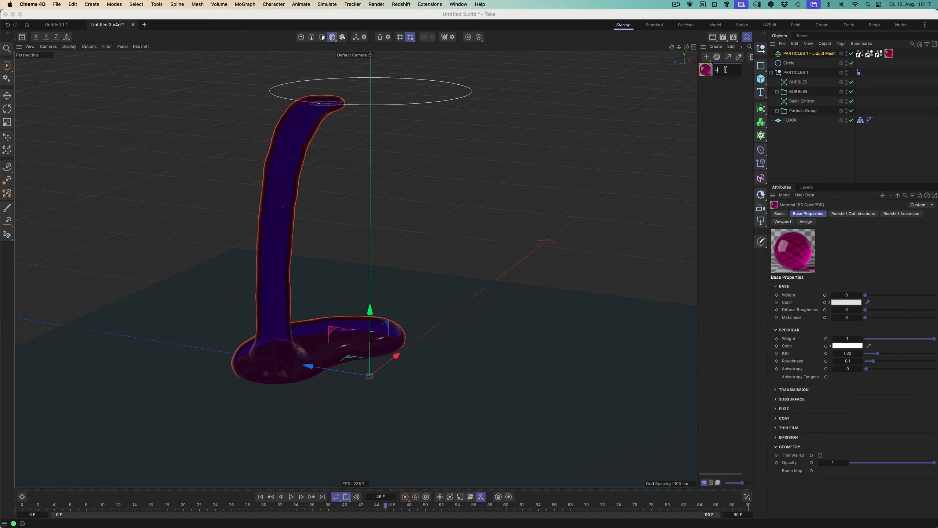
pyautogui.press('Return')
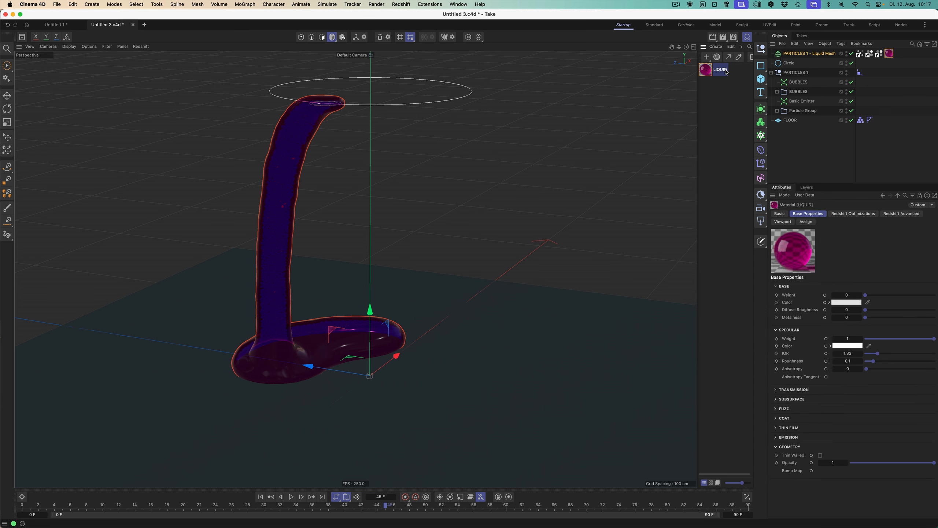
# - Create an OpenPBR material named FLOOR and assign it to the FLOOR object
pyautogui.click(716, 47)
pyautogui.moveTo(769, 67)
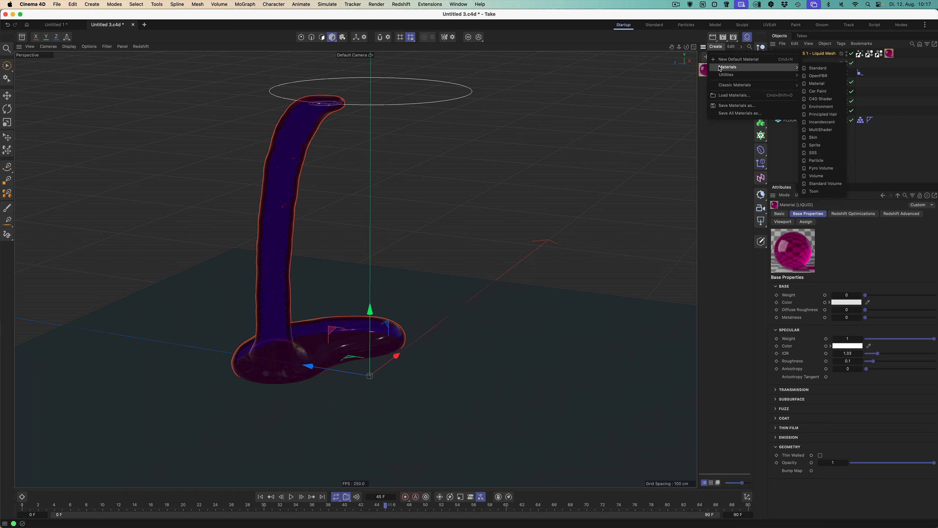
pyautogui.click(818, 75)
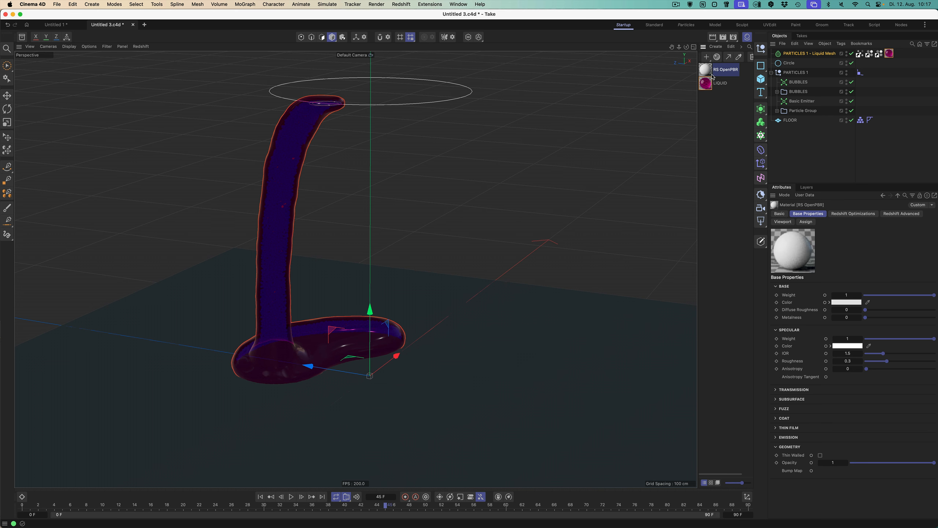
pyautogui.doubleClick(736, 72)
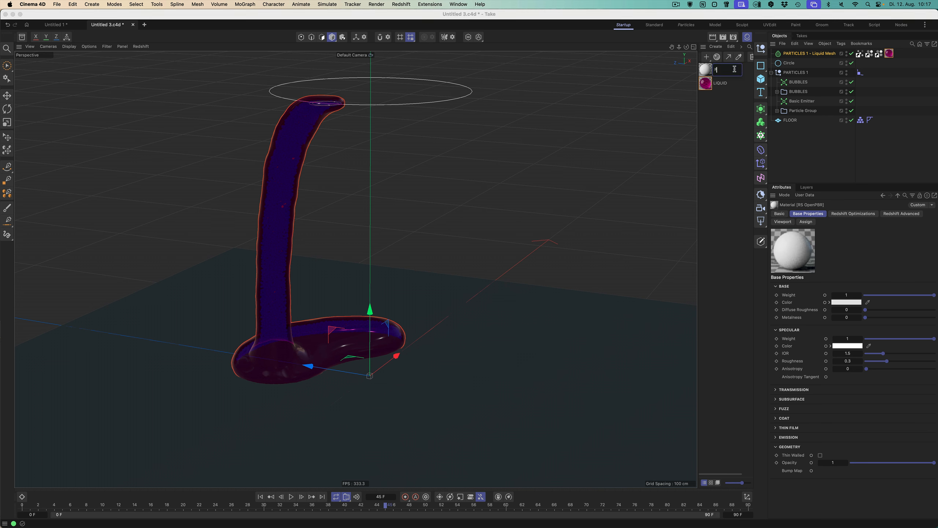
pyautogui.press('Return')
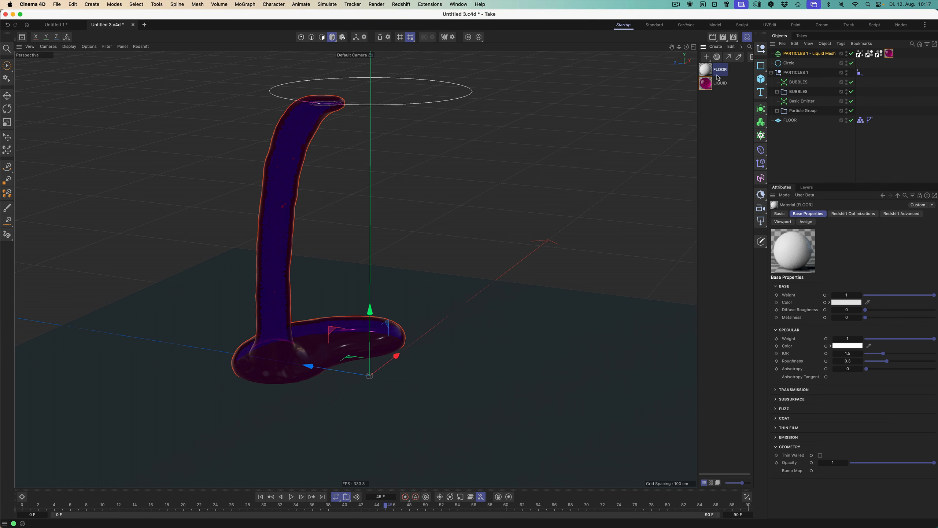
pyautogui.moveTo(720, 69); pyautogui.dragTo(816, 123)
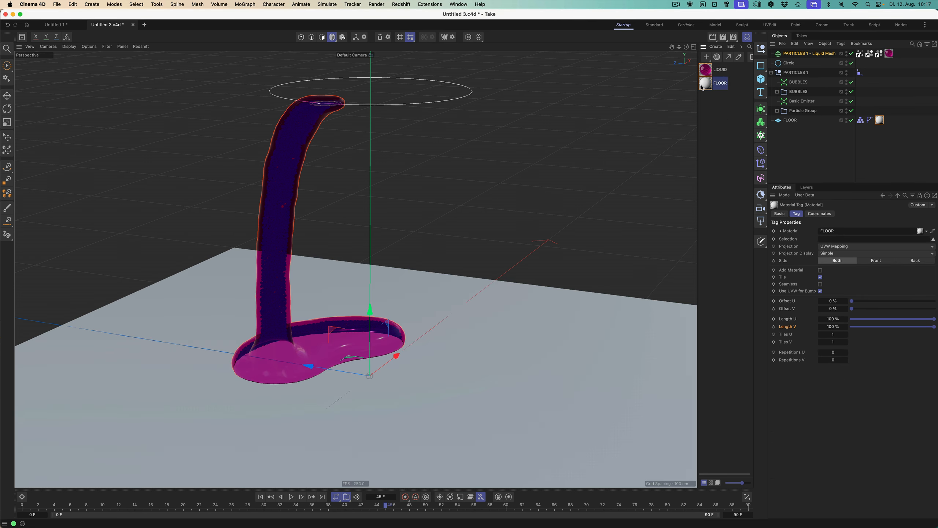
# - Darken the FLOOR material's base color to a grey with a brightness value of 58%
pyautogui.click(705, 85)
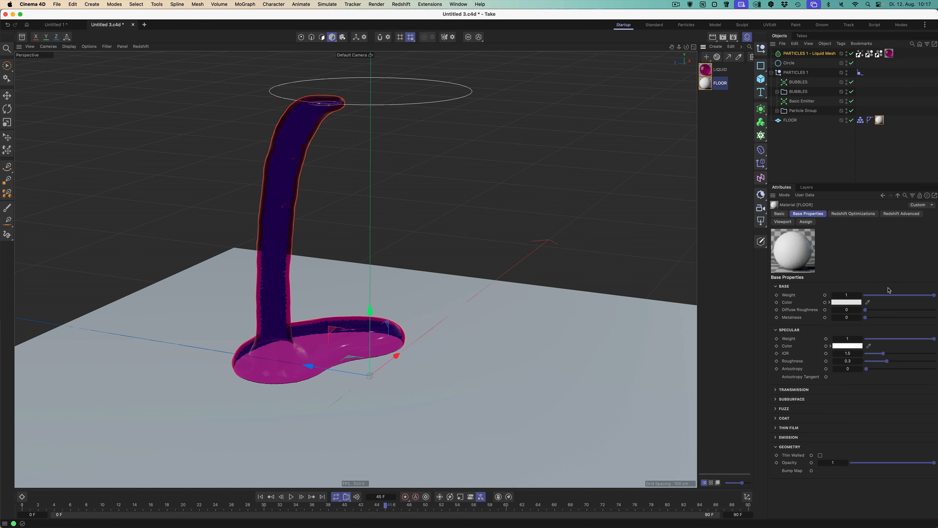
pyautogui.click(829, 302)
pyautogui.moveTo(921, 337); pyautogui.dragTo(910, 336)
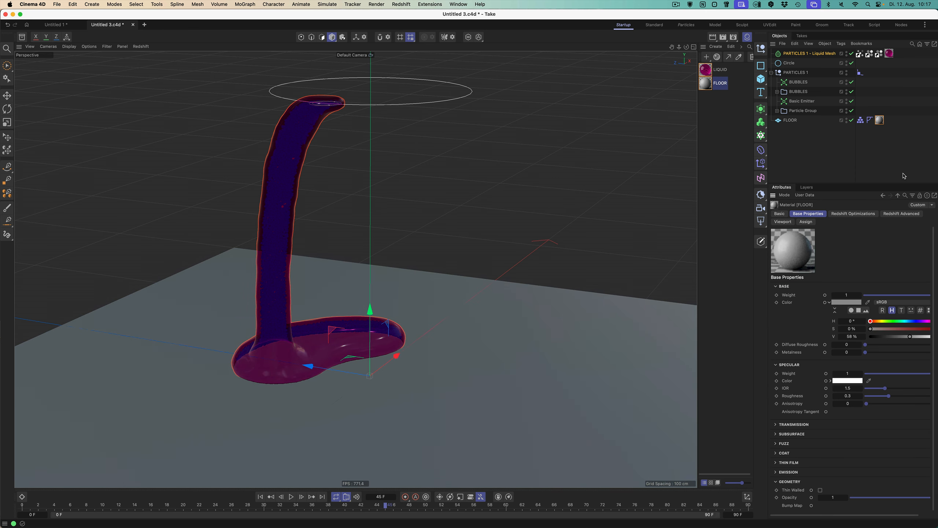
# - Add a Redshift Dome Light, place it below FLOOR in the object list, and add a Redshift camera
pyautogui.click(760, 222)
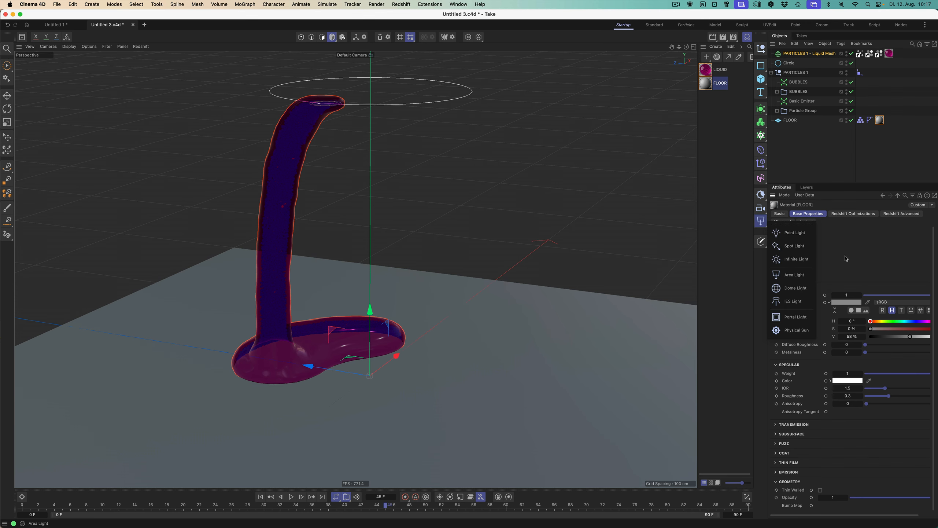
pyautogui.click(795, 289)
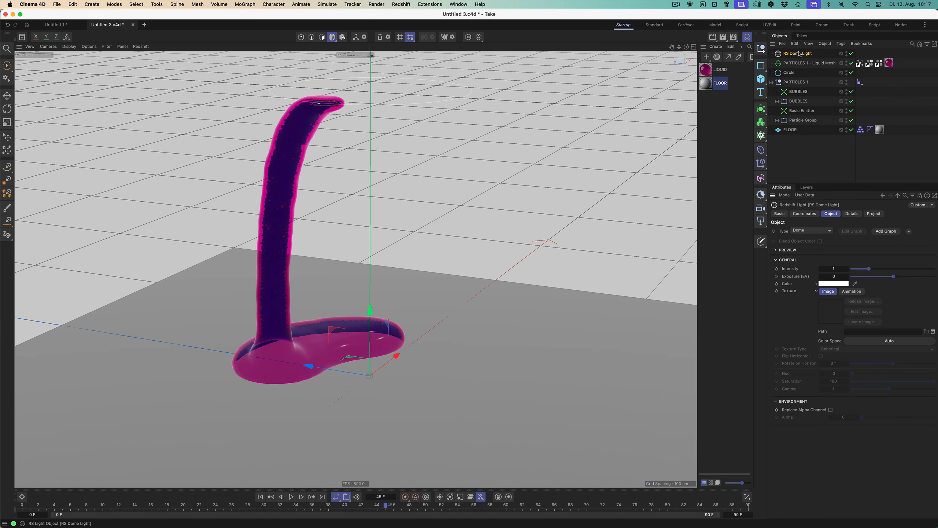
pyautogui.moveTo(798, 55); pyautogui.dragTo(807, 156)
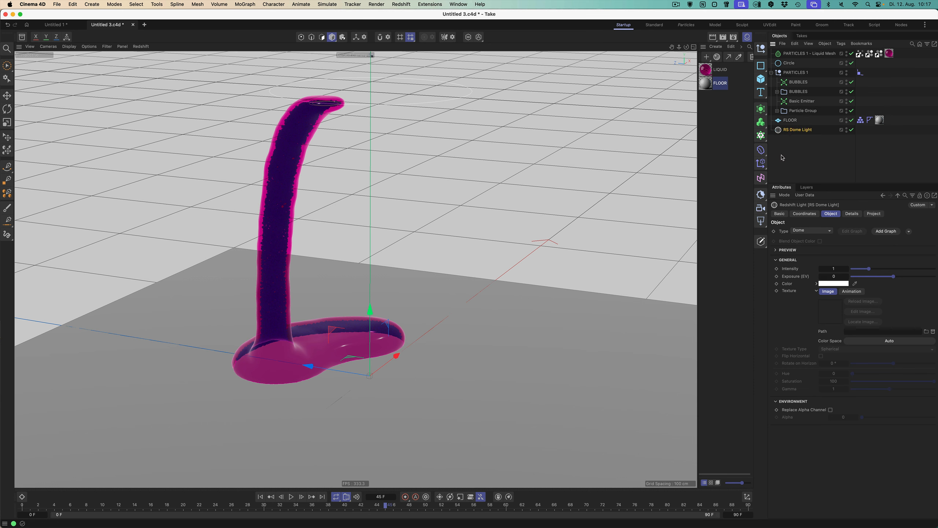
pyautogui.click(760, 208)
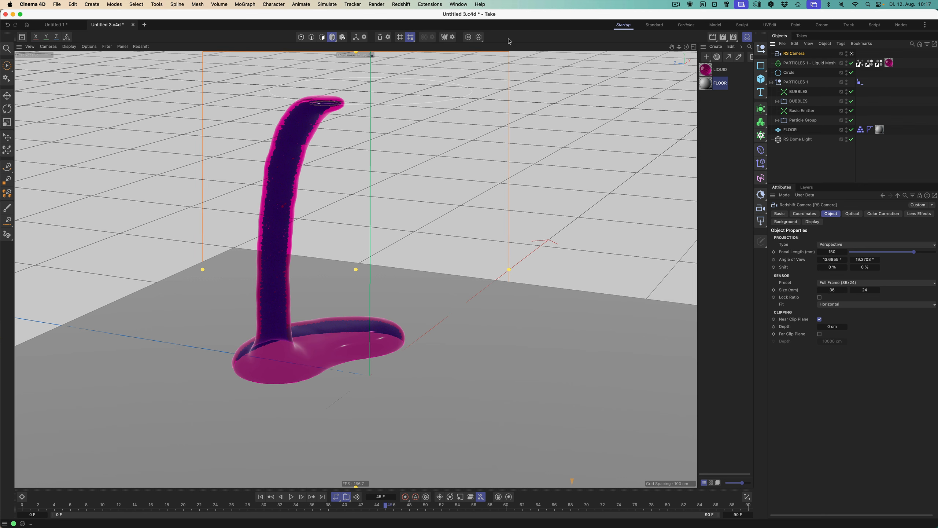
# - Open the Redshift RenderView, start the interactive render, and dock the render window beside the viewport
pyautogui.click(403, 4)
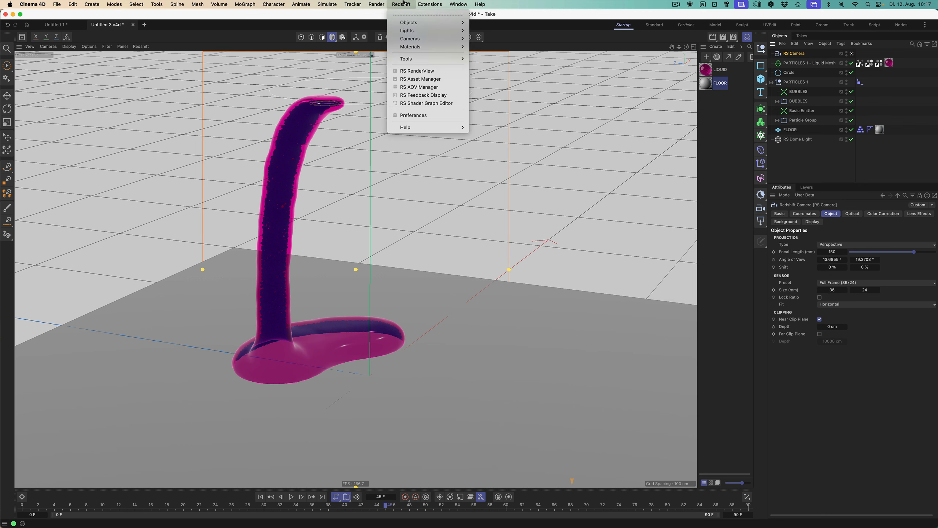
pyautogui.click(429, 71)
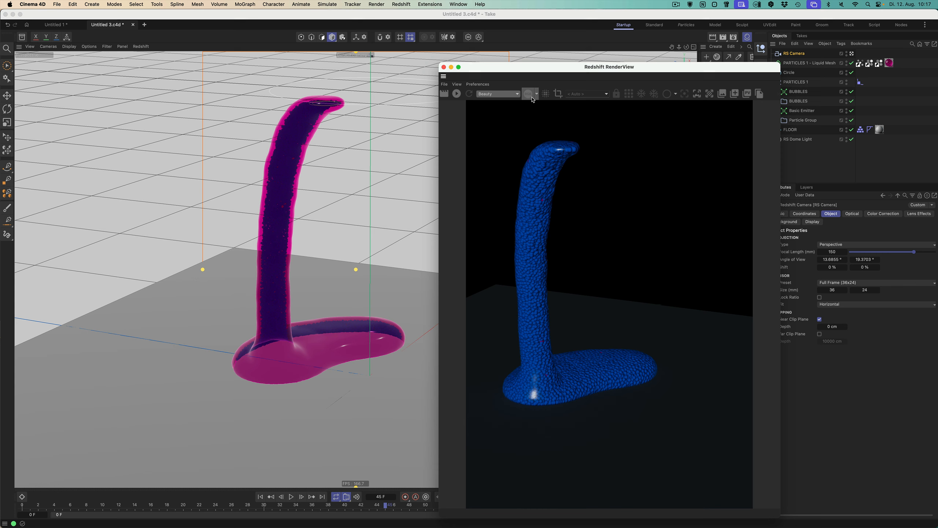
pyautogui.click(445, 93)
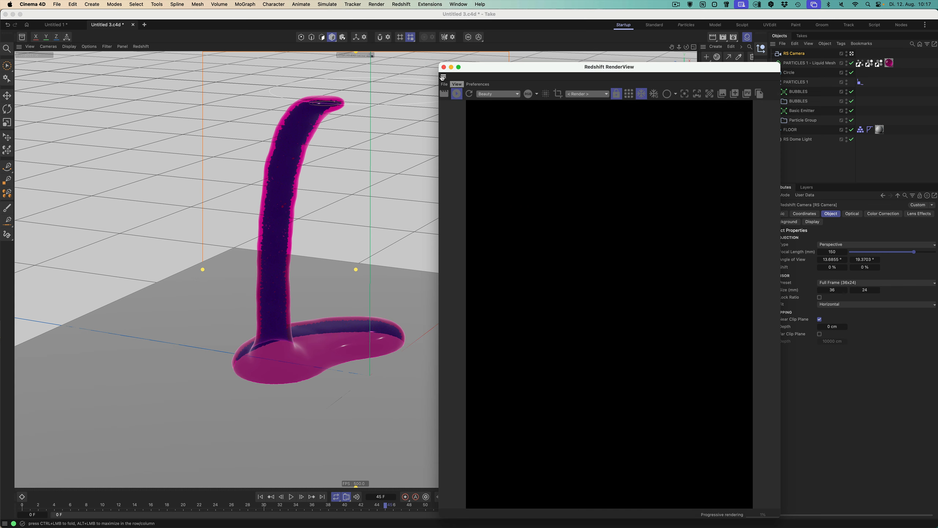
pyautogui.moveTo(122, 63); pyautogui.dragTo(30, 90)
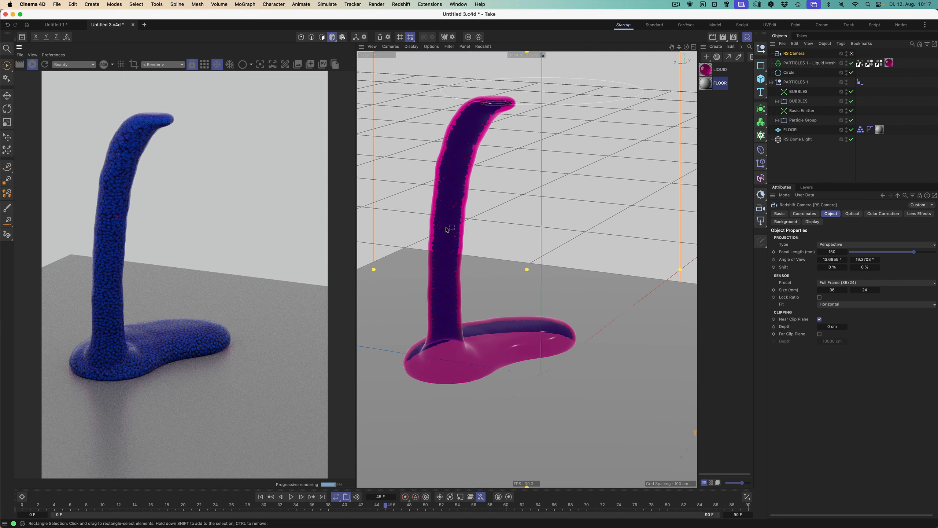
# - Play the simulation on to about frame 62 and check how the particles and liquid render
pyautogui.keyDown('alt'); pyautogui.moveTo(447, 230); pyautogui.dragTo(484, 231, button='right'); pyautogui.keyUp('alt')
pyautogui.keyDown('alt'); pyautogui.moveTo(455, 251); pyautogui.dragTo(488, 250); pyautogui.keyUp('alt')
pyautogui.keyDown('alt'); pyautogui.moveTo(464, 255); pyautogui.dragTo(495, 257, button='middle'); pyautogui.keyUp('alt')
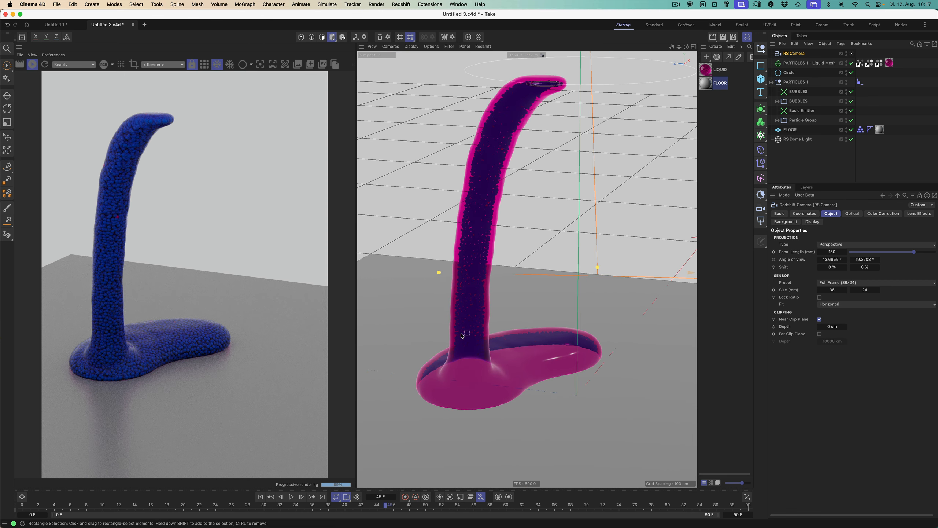
pyautogui.click(292, 497)
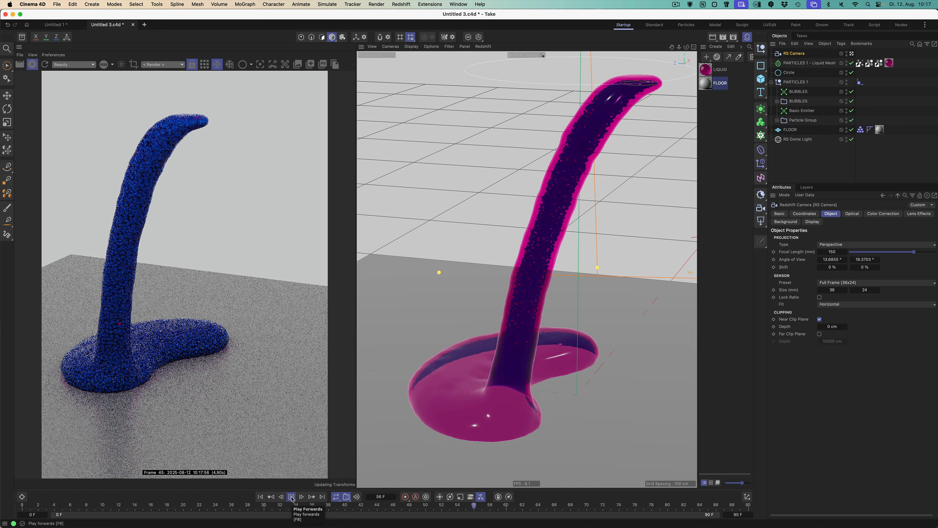
pyautogui.click(291, 497)
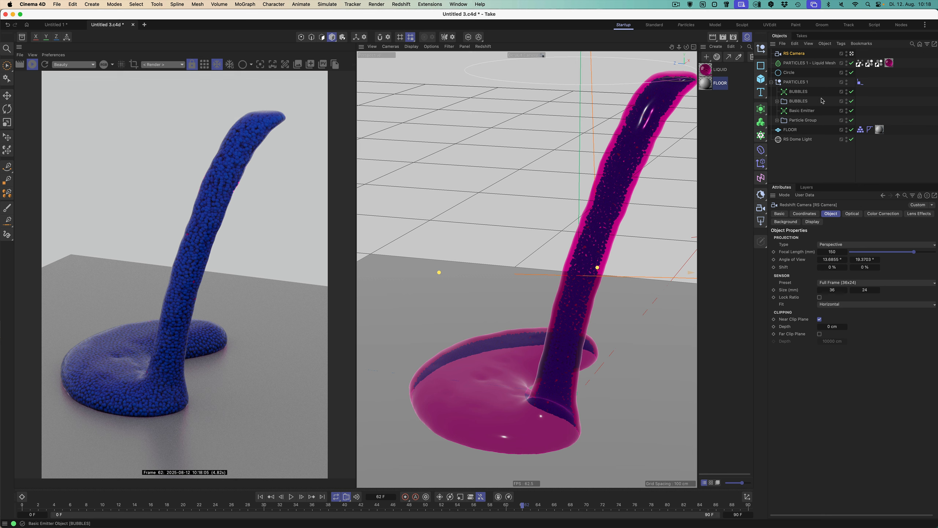
# - Add an RS Object tag with particle rendering disabled to the Particle Group and copy it to the BUBBLES group
pyautogui.click(814, 122)
pyautogui.rightClick(810, 122)
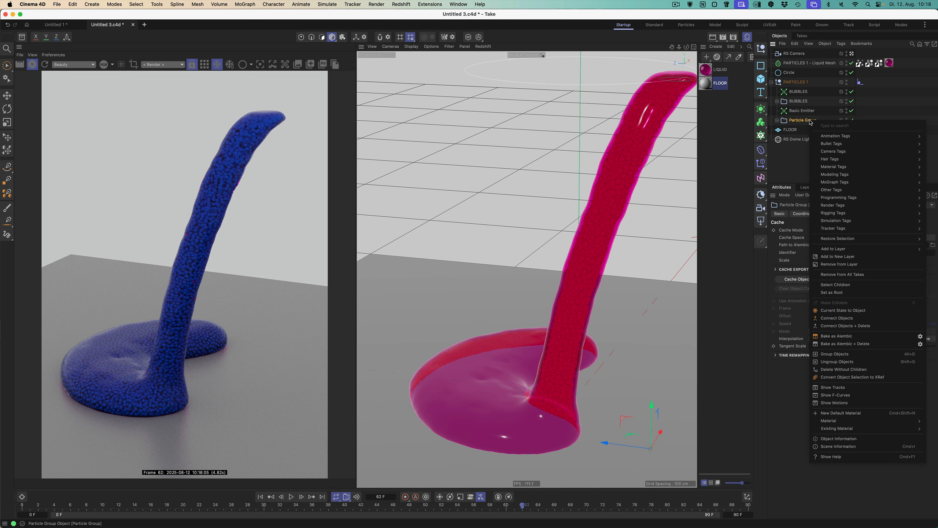
pyautogui.moveTo(842, 205)
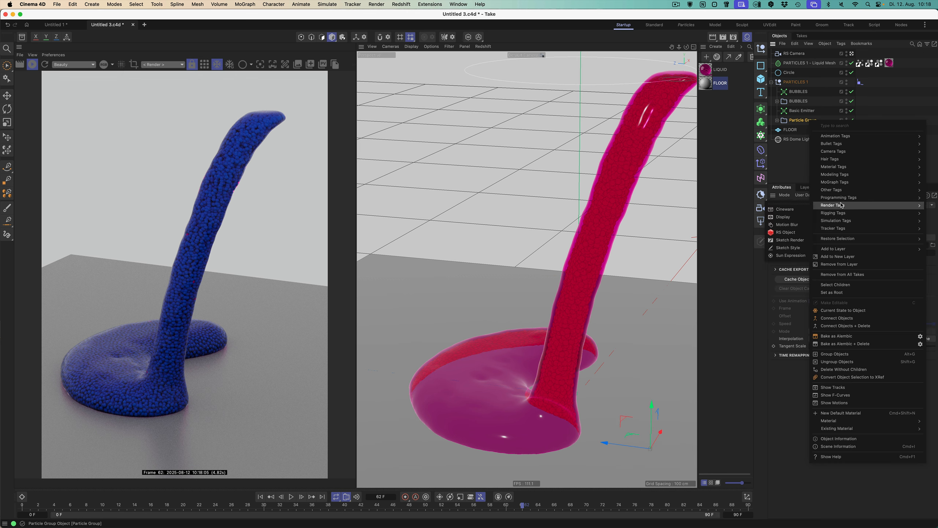
pyautogui.click(786, 232)
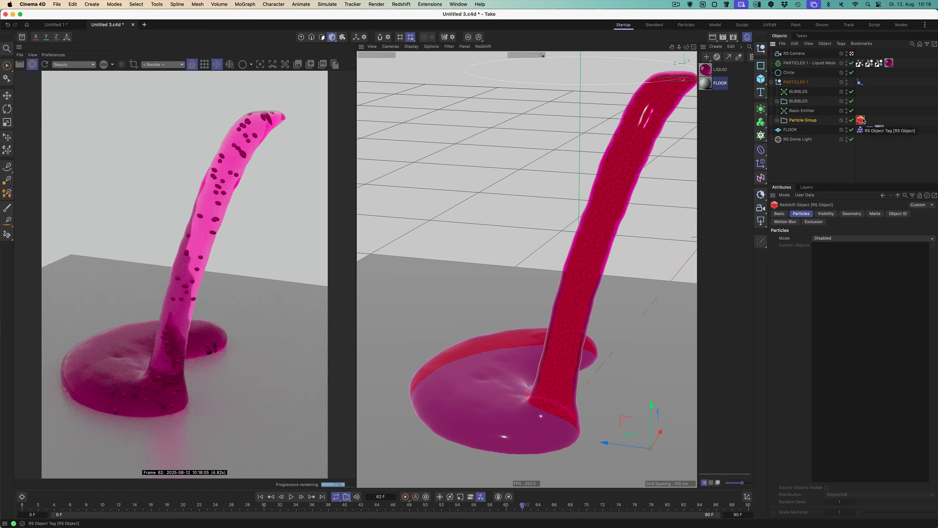
pyautogui.keyDown('ctrl'); pyautogui.moveTo(862, 121); pyautogui.dragTo(864, 103); pyautogui.keyUp('ctrl')
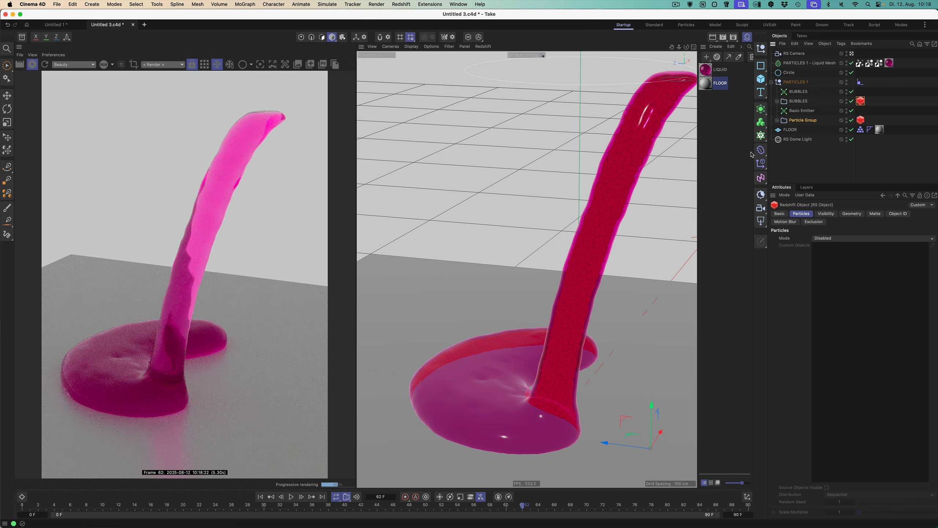
# - Create an RS OpenPBR material, apply it to the BUBBLES particle group, and play the simulation on to frame 72
pyautogui.click(716, 47)
pyautogui.moveTo(725, 69)
pyautogui.click(819, 76)
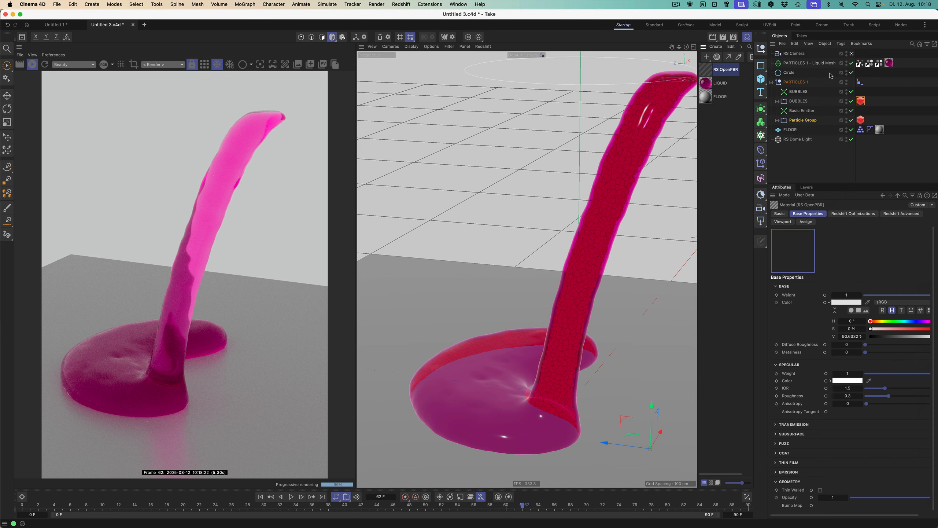
pyautogui.moveTo(707, 72); pyautogui.dragTo(802, 103)
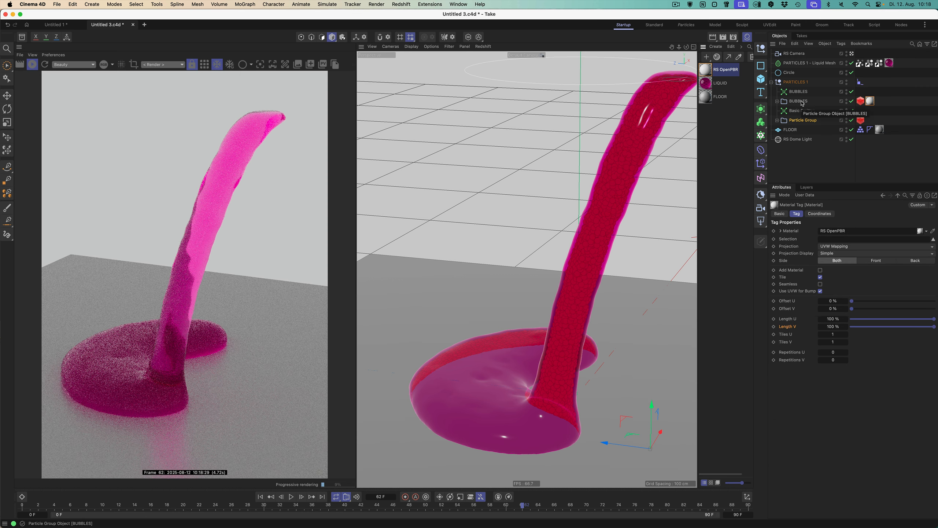
pyautogui.click(292, 497)
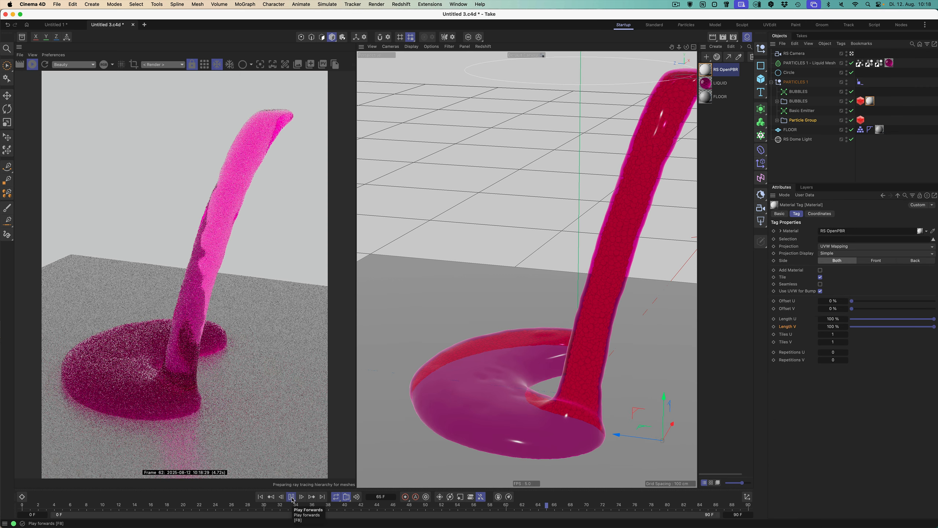
pyautogui.click(292, 496)
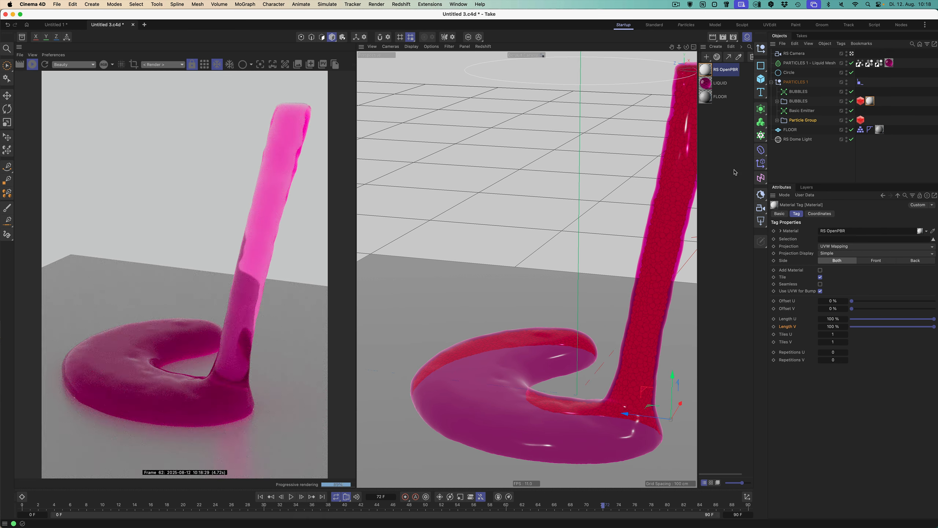
# - Add a Sphere with a radius of 0.5 cm and 16 segments
pyautogui.click(761, 80)
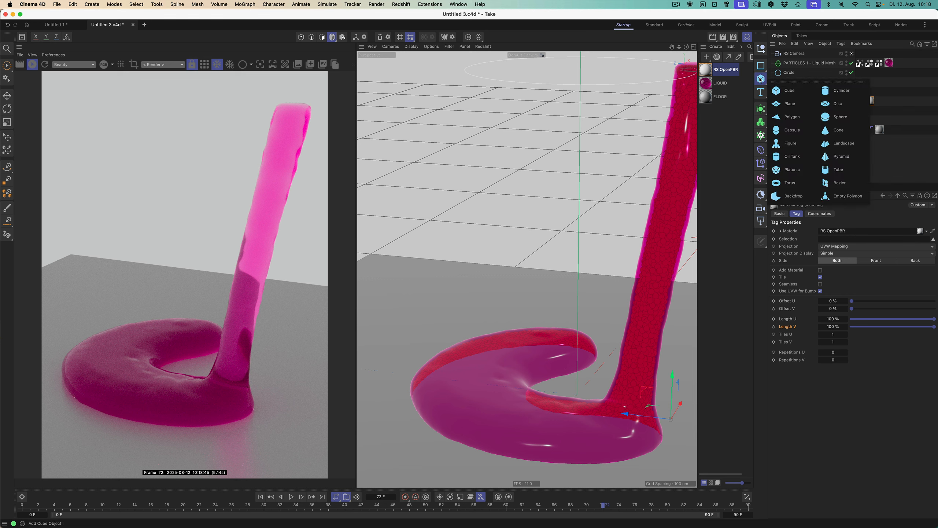
pyautogui.click(847, 119)
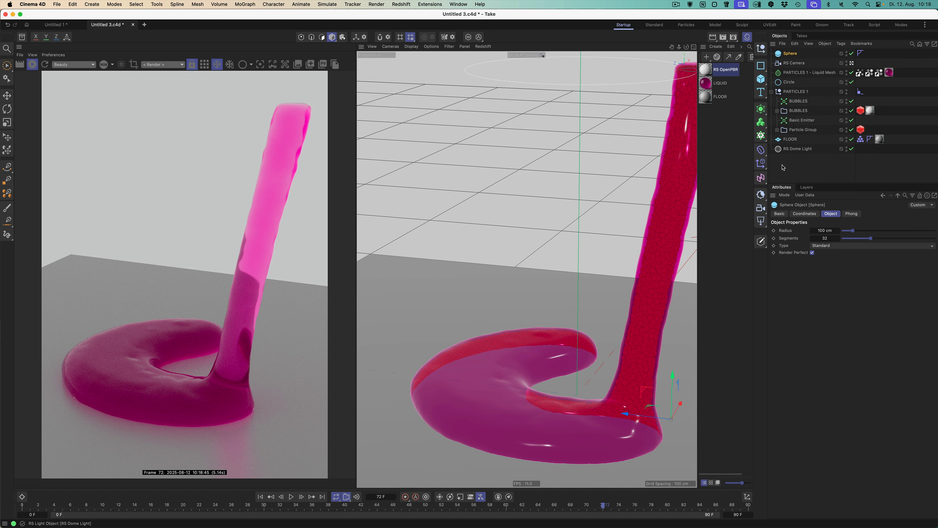
pyautogui.click(830, 230)
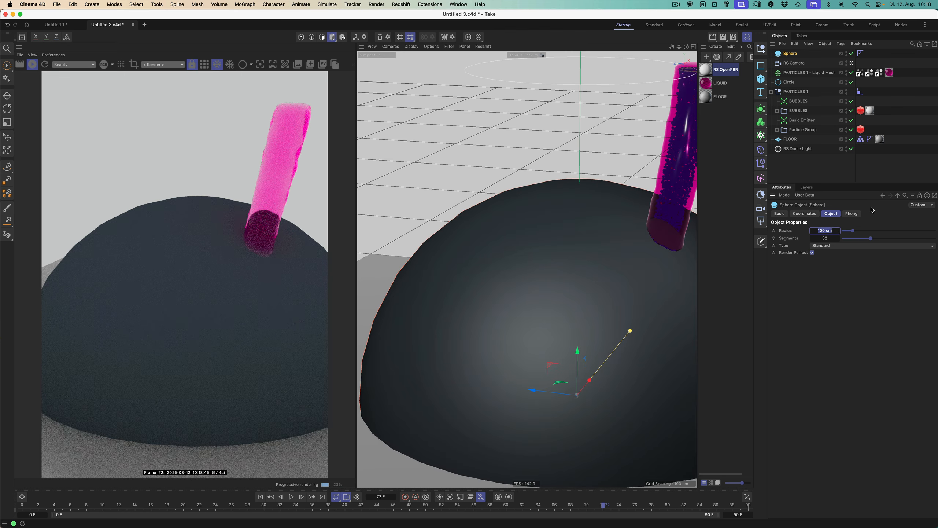
pyautogui.write('0.5')
pyautogui.press('Return')
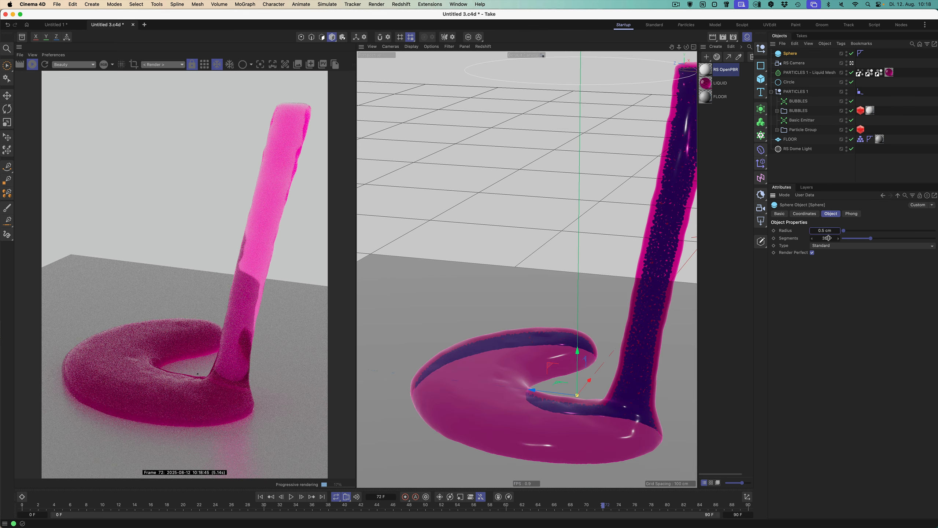
pyautogui.click(832, 237)
pyautogui.press('Return')
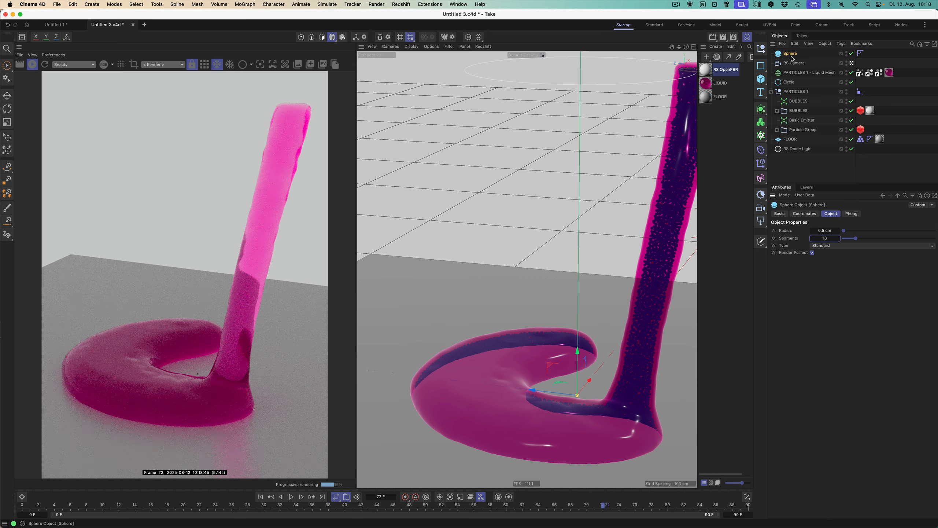
# - Put the Sphere in a Cloner set to Object mode, with the BUBBLES particle group as its object
pyautogui.keyDown('alt'); pyautogui.click(761, 136); pyautogui.keyUp('alt')
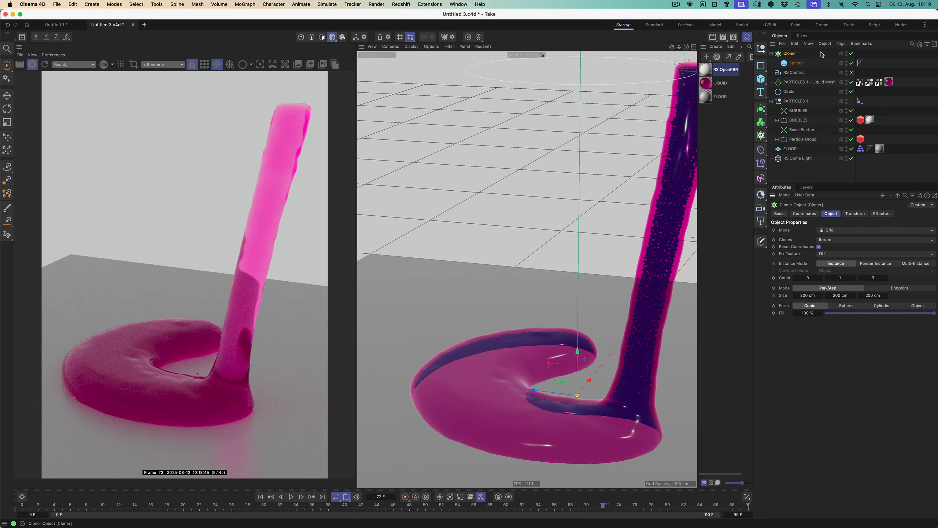
pyautogui.click(838, 230)
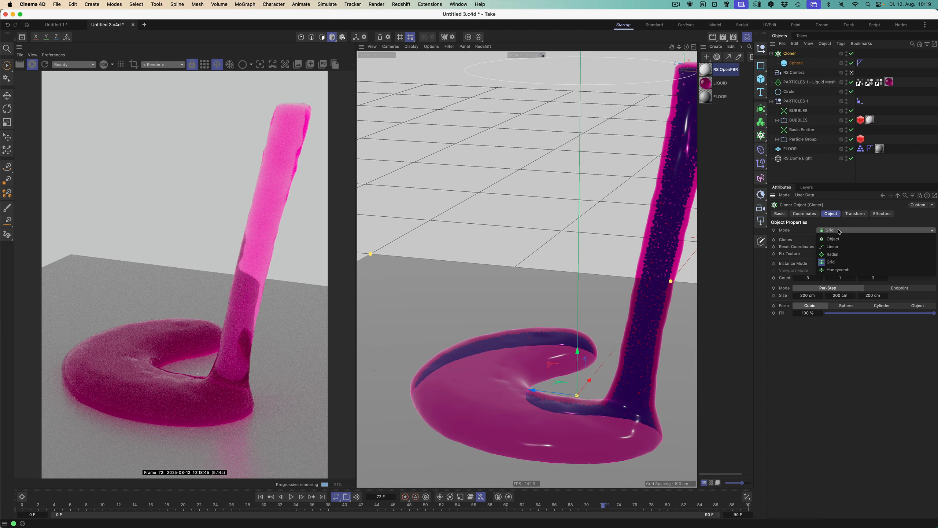
pyautogui.click(839, 240)
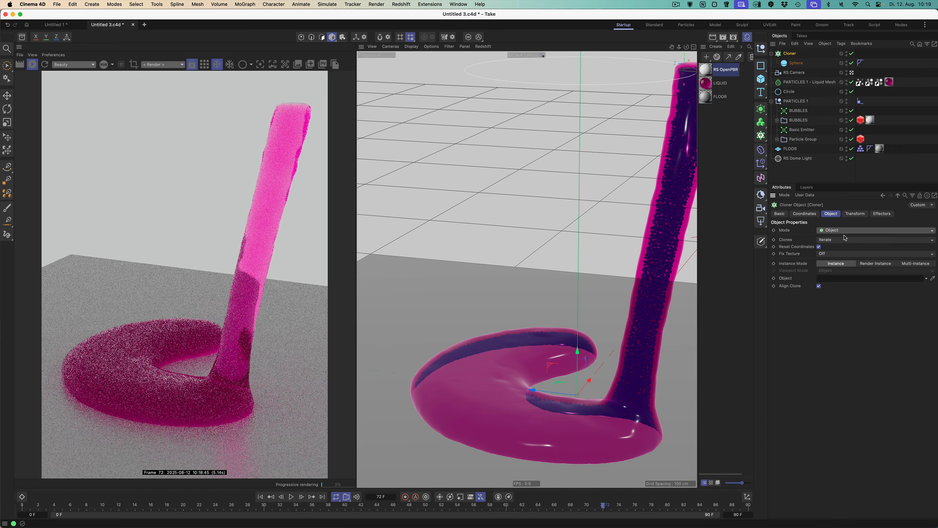
pyautogui.moveTo(800, 122); pyautogui.dragTo(854, 281)
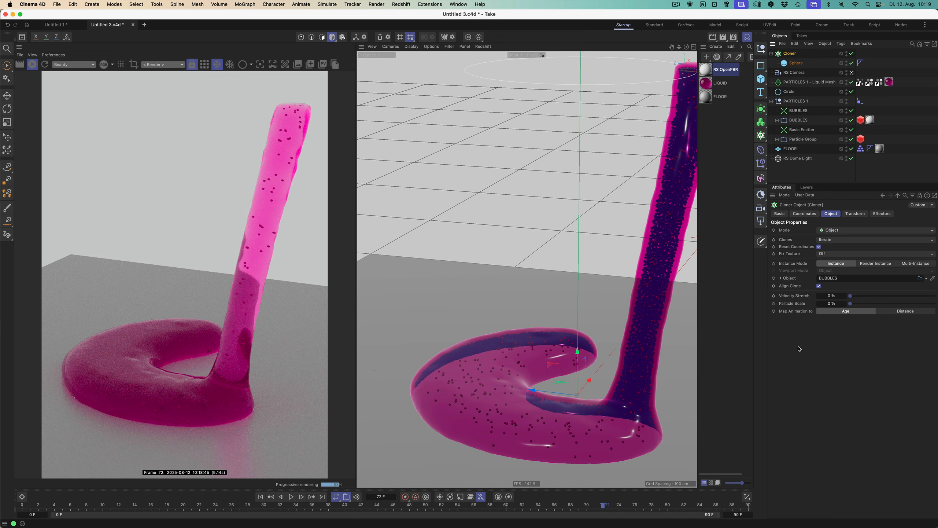
# - Add a Random effector to the Cloner and disable its position variation
pyautogui.scroll(5, 681, 396)
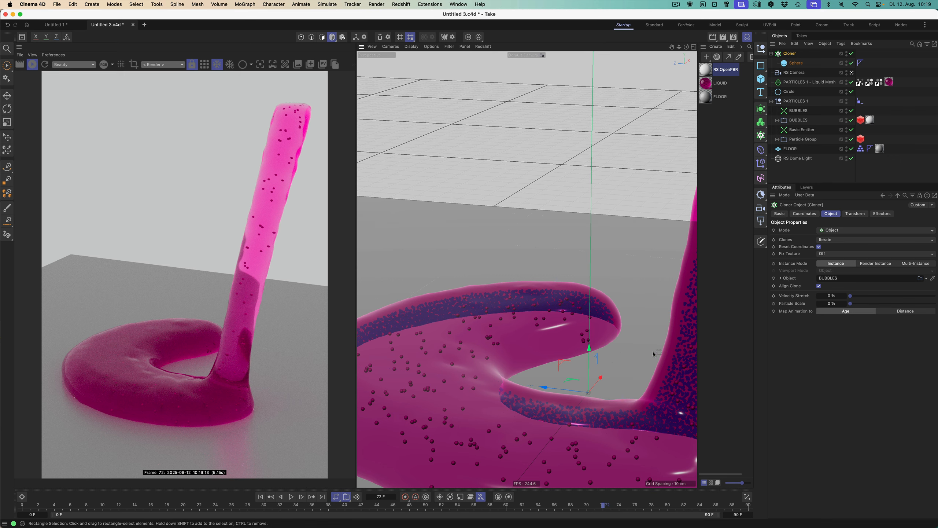
pyautogui.keyDown('alt'); pyautogui.moveTo(637, 224); pyautogui.dragTo(530, 212, button='middle'); pyautogui.keyUp('alt')
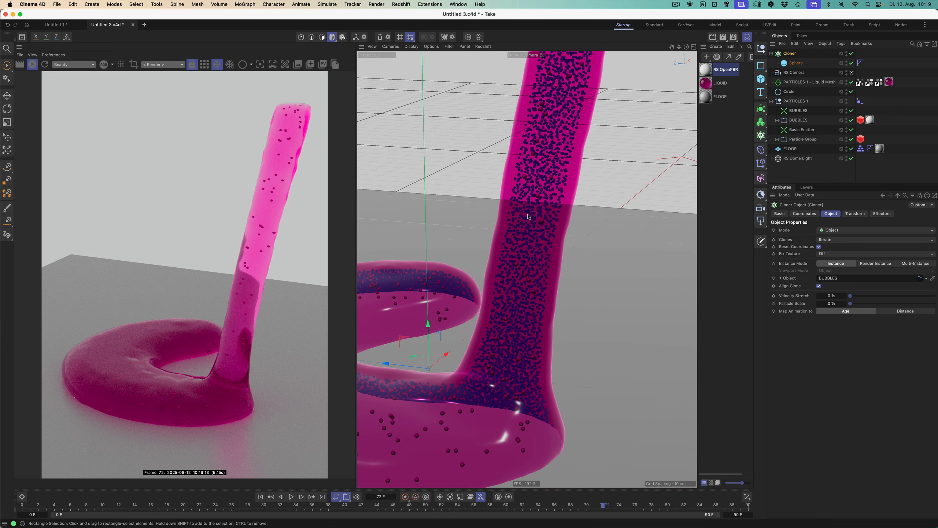
pyautogui.keyDown('alt'); pyautogui.moveTo(527, 214); pyautogui.dragTo(621, 218, button='right'); pyautogui.keyUp('alt')
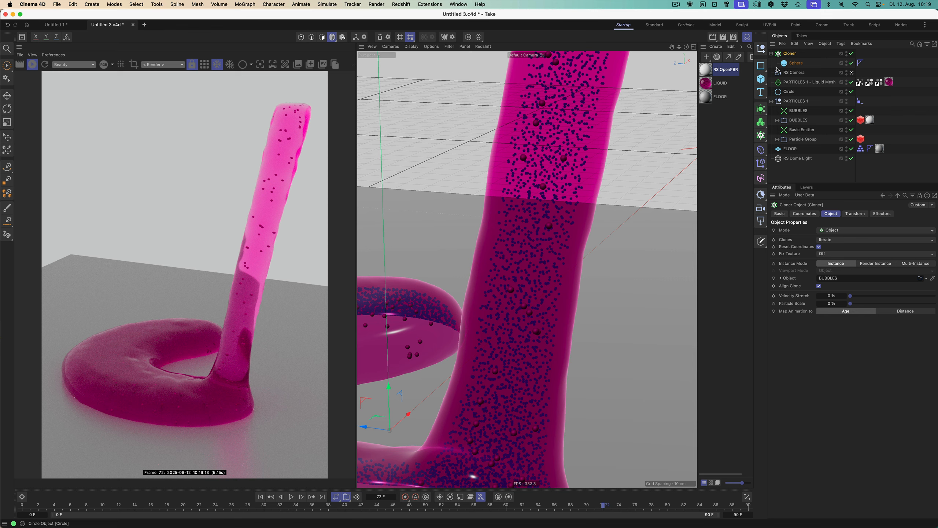
pyautogui.click(761, 164)
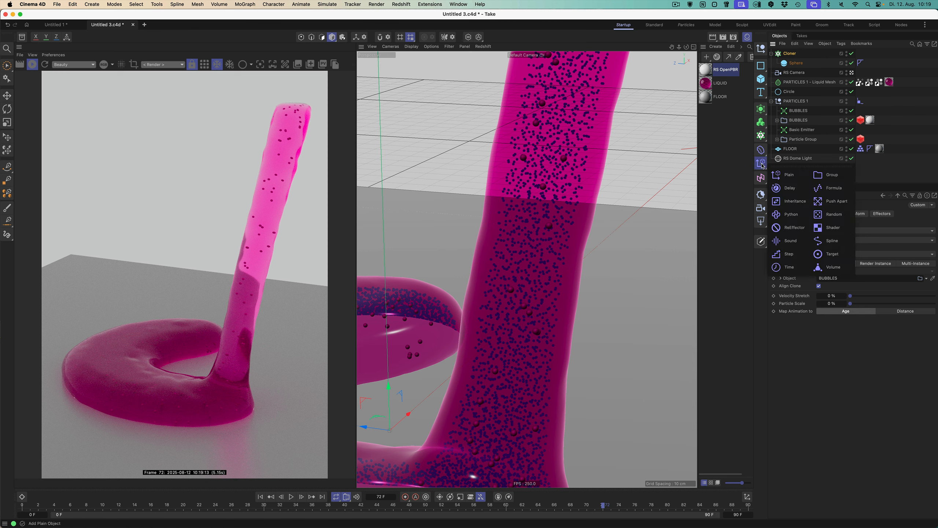
pyautogui.click(822, 218)
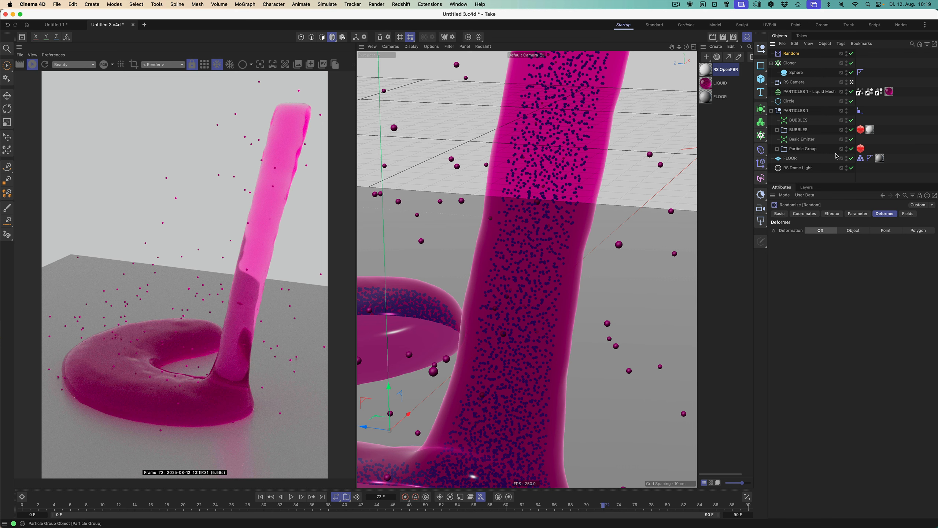
pyautogui.click(834, 214)
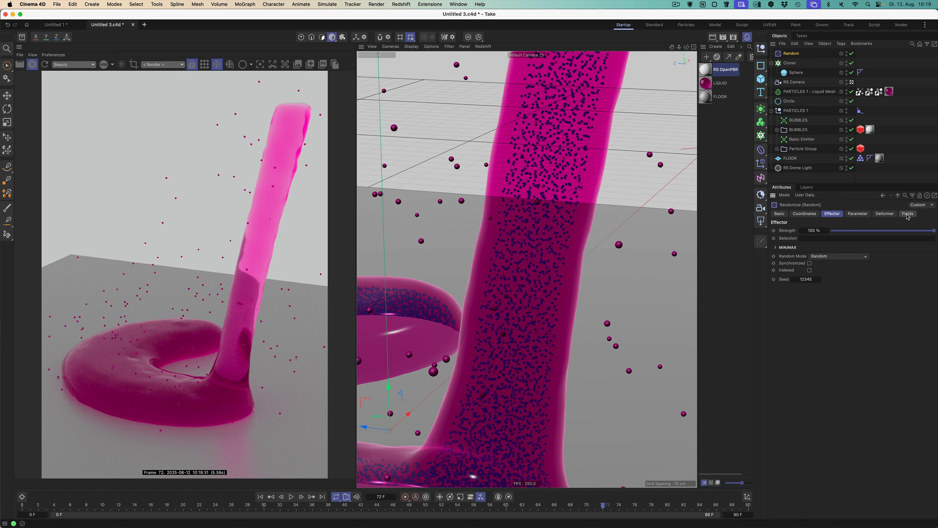
pyautogui.click(865, 215)
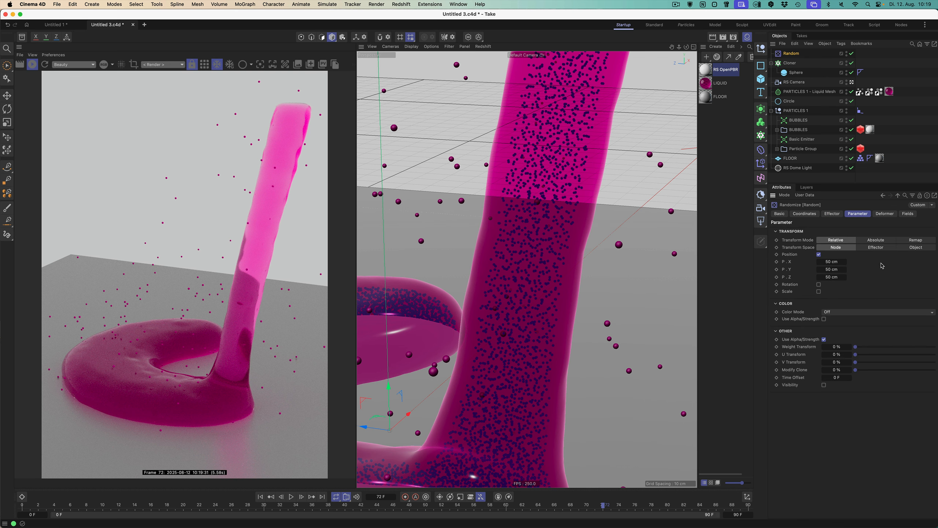
pyautogui.click(819, 255)
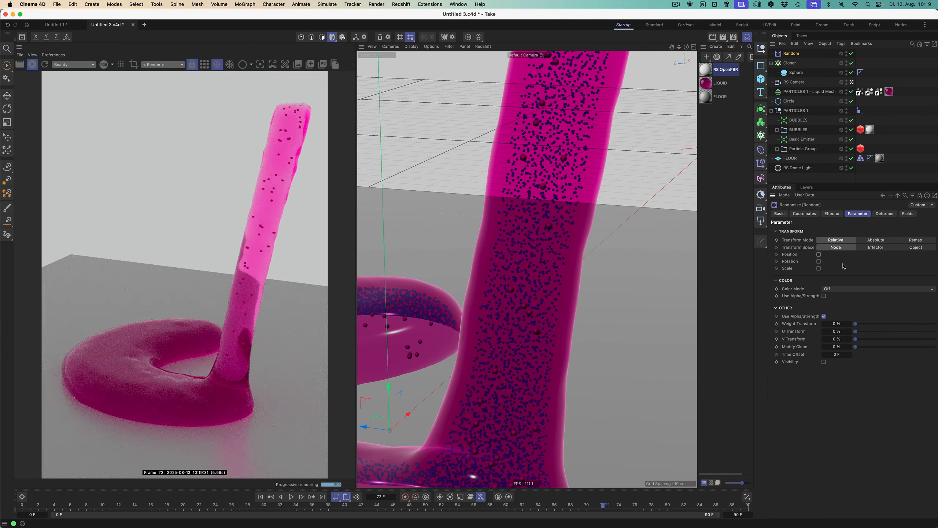
# - Enable uniform scale variation on the Random effector and set its scale to 1
pyautogui.click(818, 268)
pyautogui.click(819, 275)
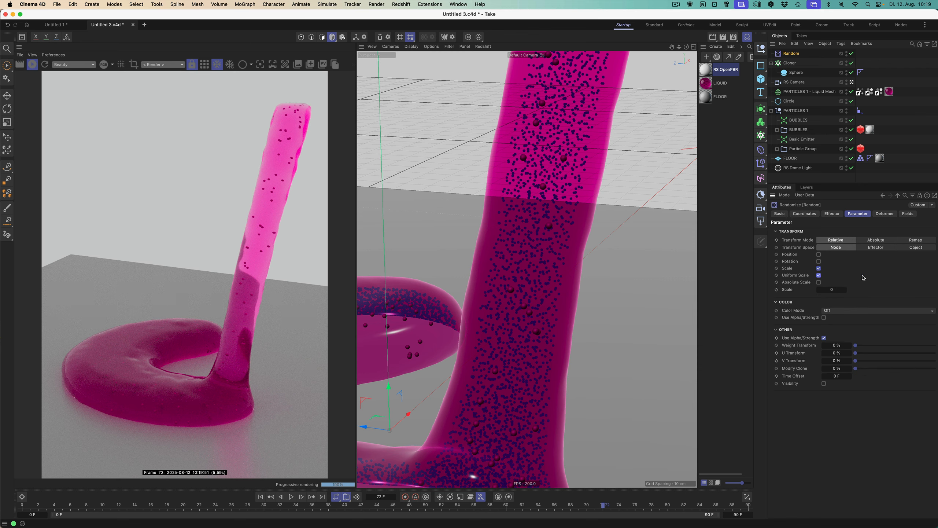
pyautogui.click(834, 290)
pyautogui.write('1')
pyautogui.press('Return')
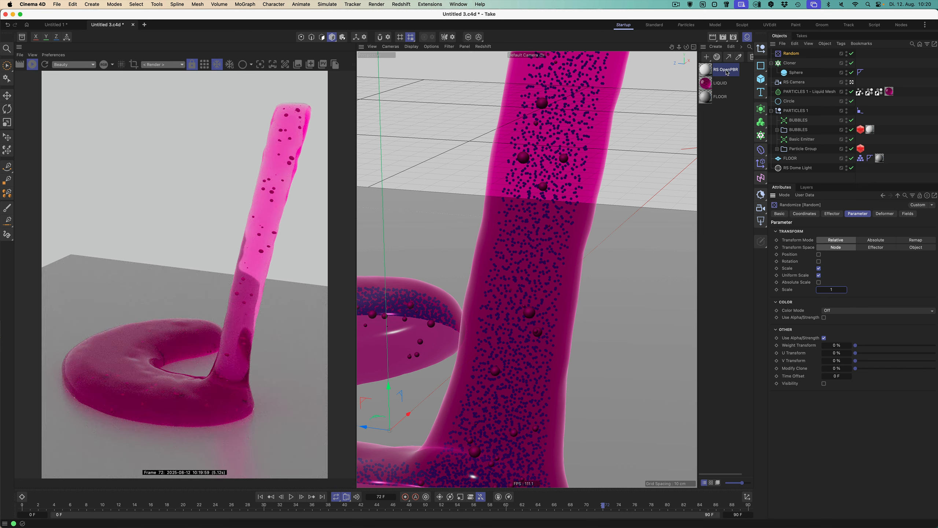
# - Rename the new RS OpenPBR material as BUBBLES
pyautogui.doubleClick(726, 71)
pyautogui.write('BUBBLES')
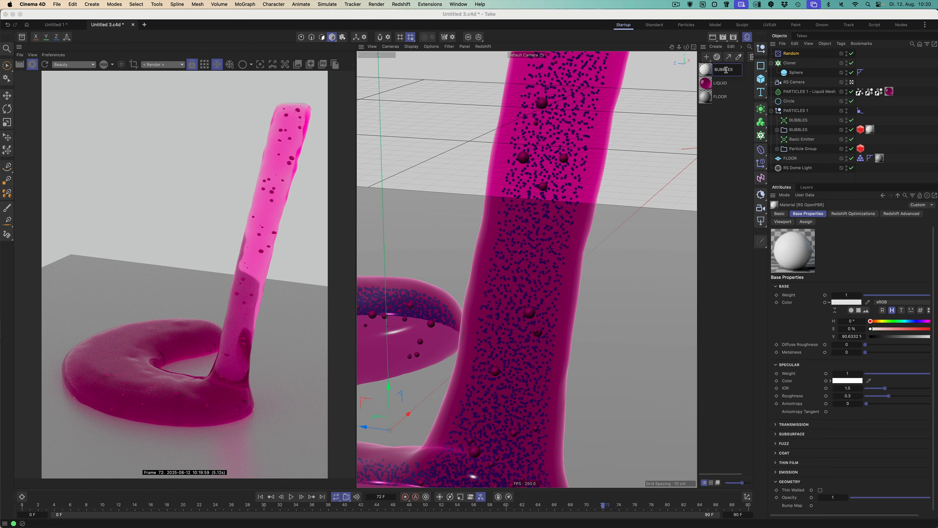
pyautogui.press('Return')
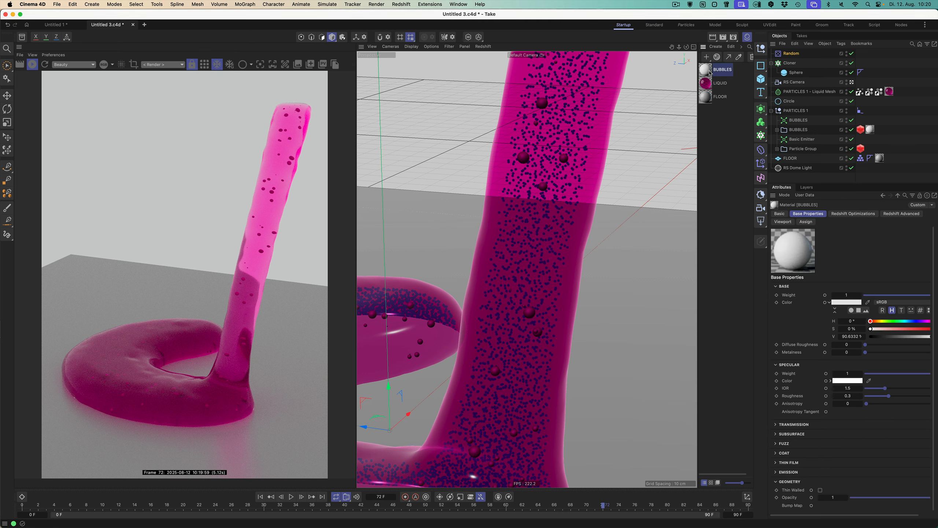
# - Edit the BUBBLES material to base weight 0, transmission weight 1 and specular IOR 1
pyautogui.doubleClick(706, 70)
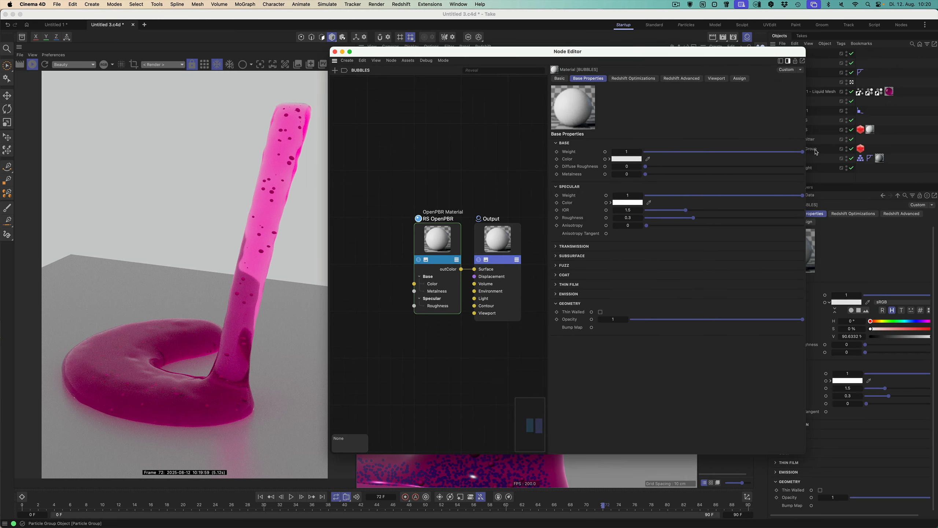
pyautogui.moveTo(800, 152); pyautogui.dragTo(645, 151)
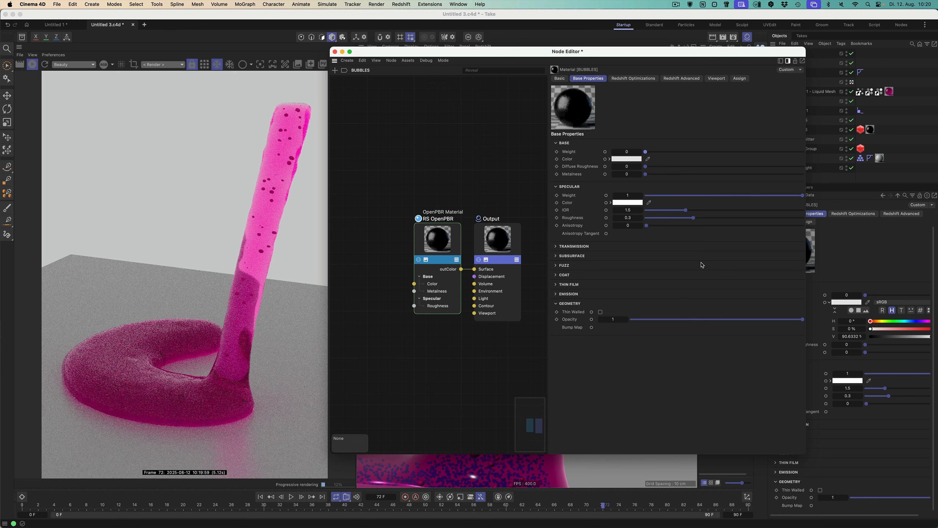
pyautogui.click(558, 246)
pyautogui.moveTo(645, 255); pyautogui.dragTo(802, 256)
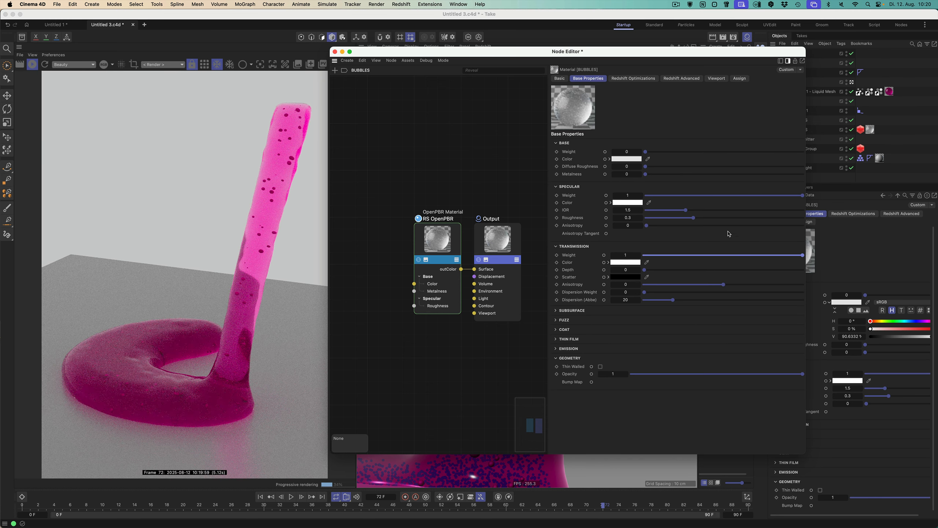
pyautogui.click(633, 210)
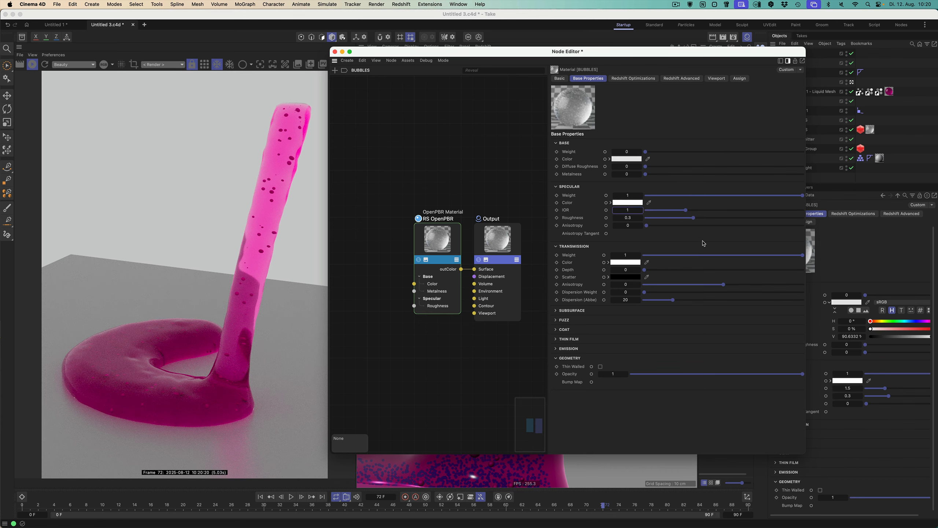
pyautogui.press('Return')
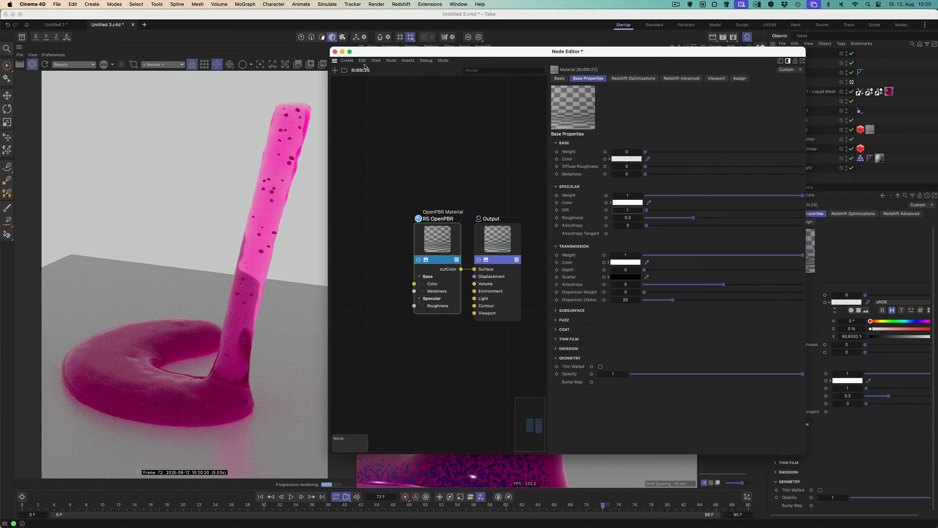
pyautogui.click(336, 53)
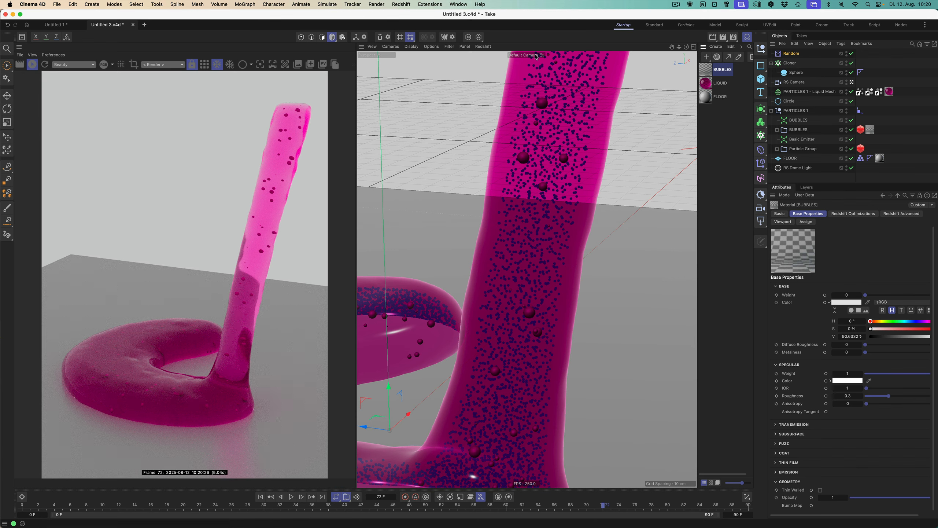
# - Set the render view to follow the Perspective viewport and move the BUBBLES material tag from the particle group to the Cloner
pyautogui.click(192, 64)
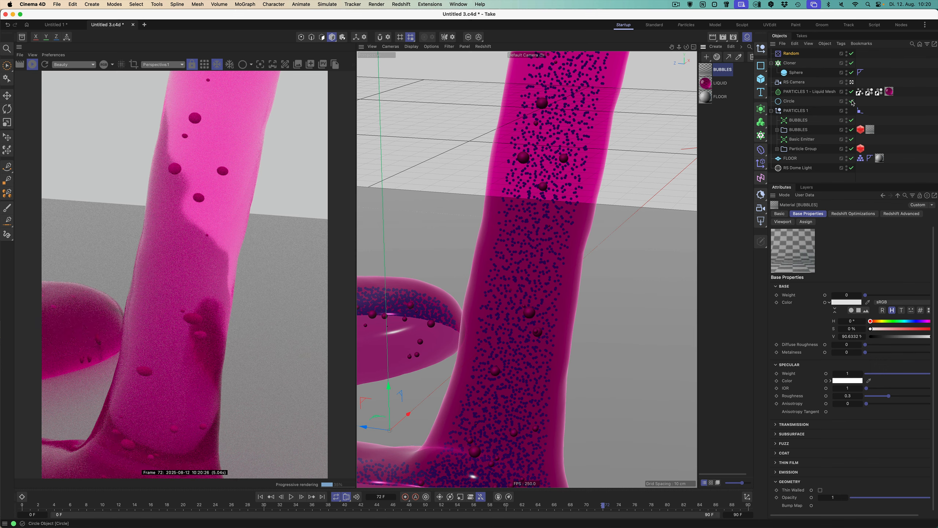
pyautogui.moveTo(871, 130); pyautogui.dragTo(865, 64)
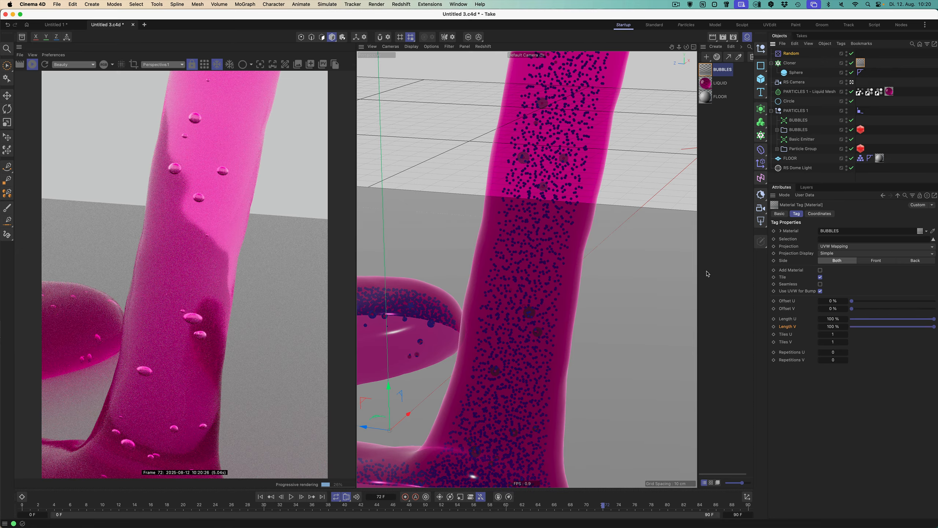
pyautogui.keyDown('alt'); pyautogui.moveTo(562, 280); pyautogui.dragTo(508, 456, button='right'); pyautogui.keyUp('alt')
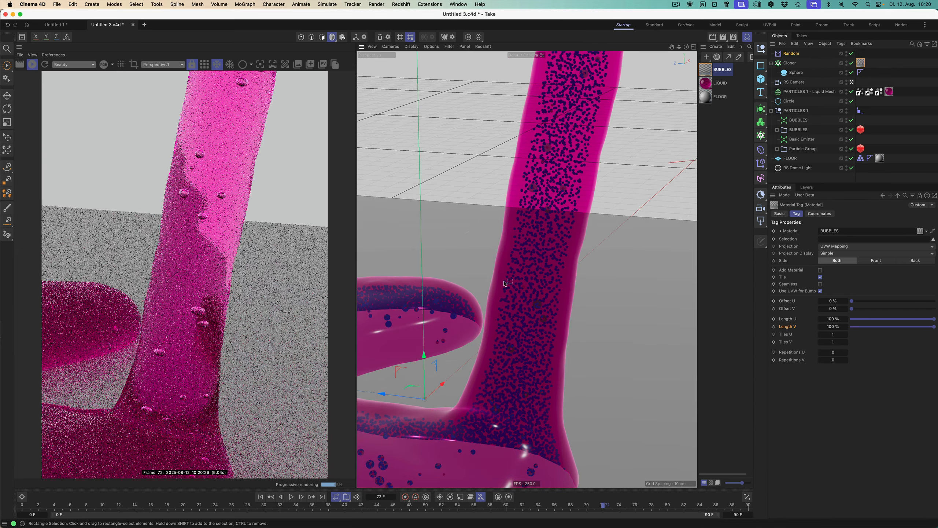
pyautogui.keyDown('alt'); pyautogui.moveTo(498, 384); pyautogui.dragTo(525, 333, button='middle'); pyautogui.keyUp('alt')
pyautogui.scroll(-3, 533, 291)
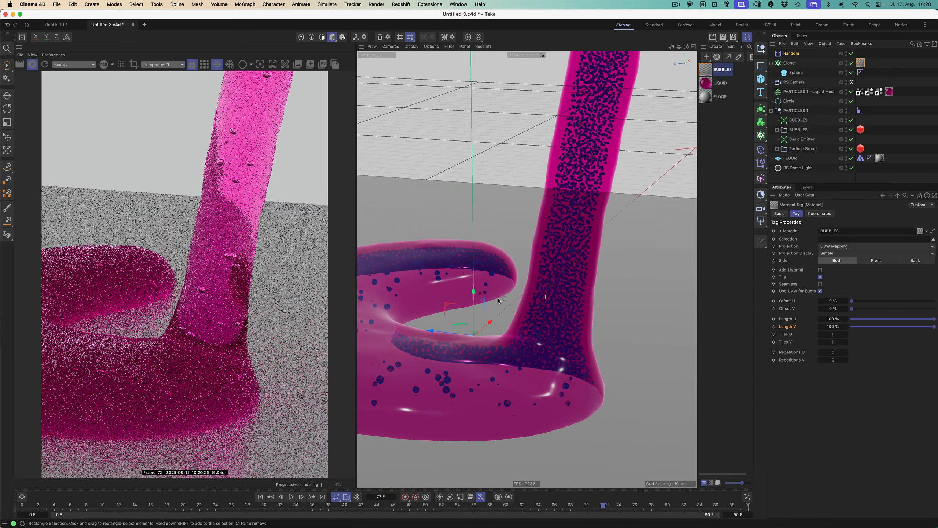
# - Set the BUBBLES emitter's rate to 200 per second and replay the simulation from the start up to frame 60
pyautogui.scroll(-2, 533, 291)
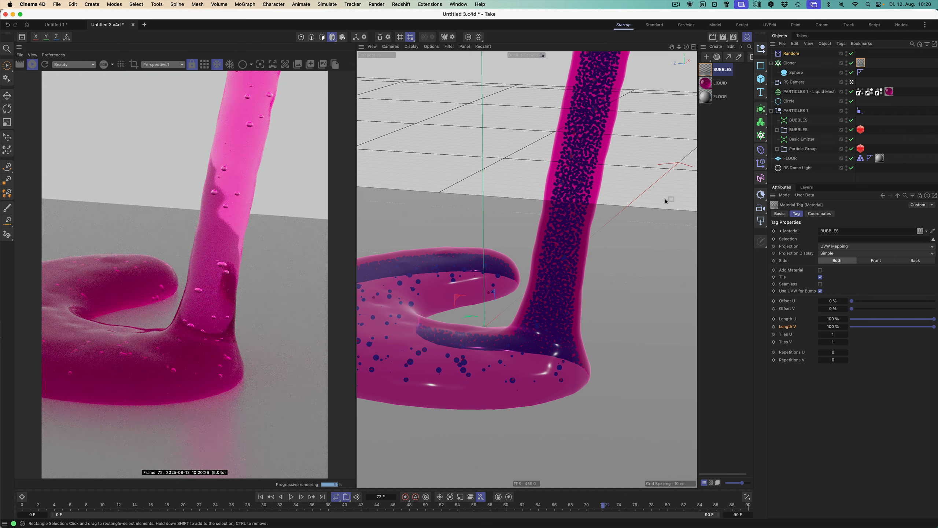
pyautogui.click(793, 64)
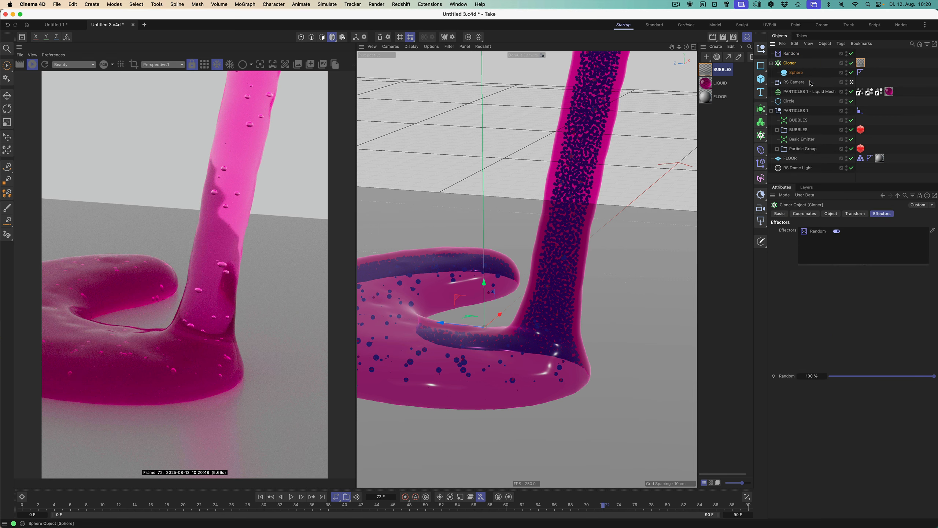
pyautogui.click(798, 73)
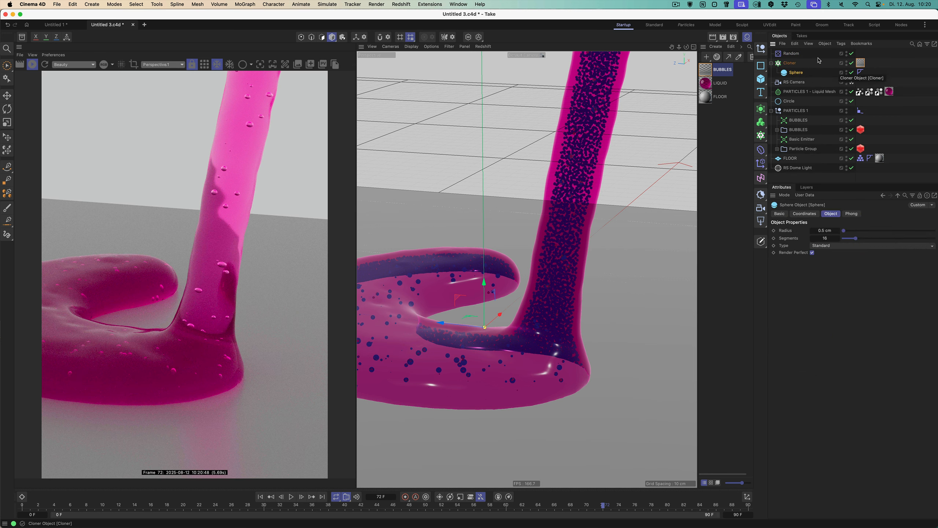
pyautogui.click(798, 120)
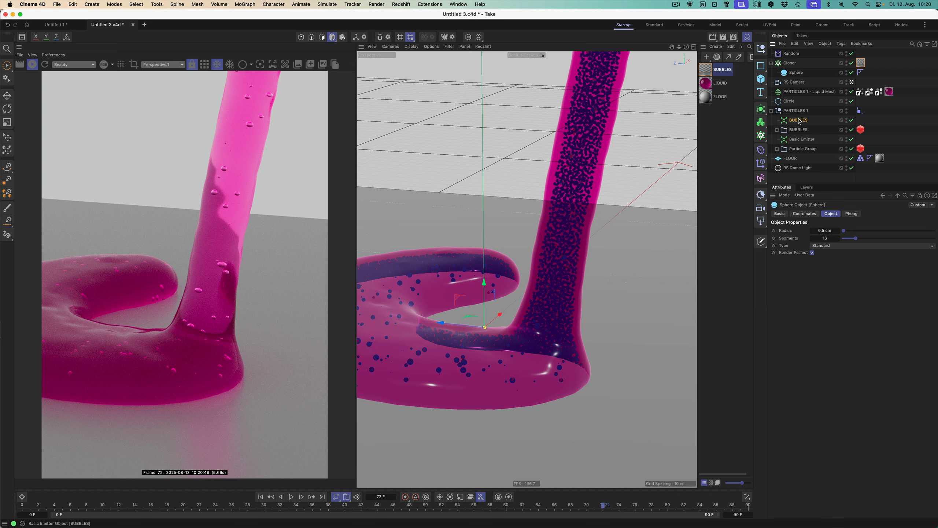
pyautogui.click(828, 285)
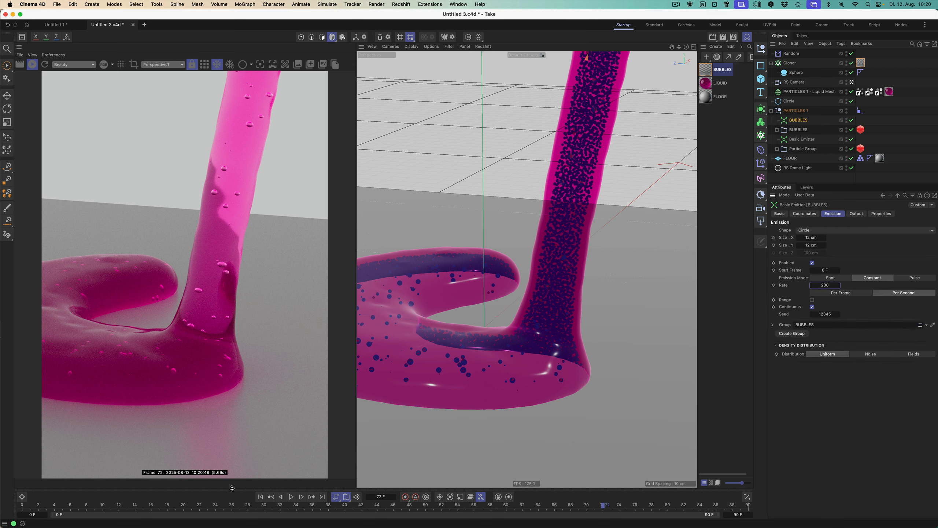
pyautogui.click(261, 496)
pyautogui.click(291, 497)
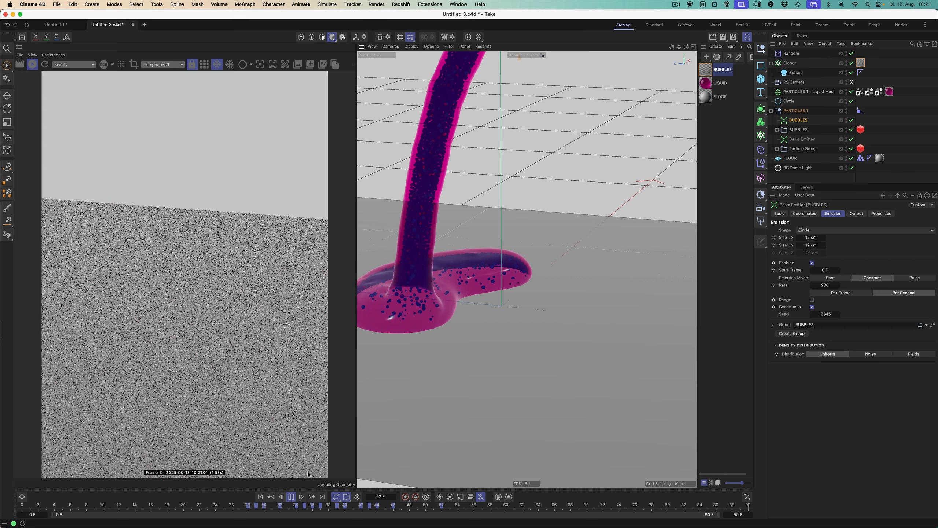
pyautogui.click(292, 497)
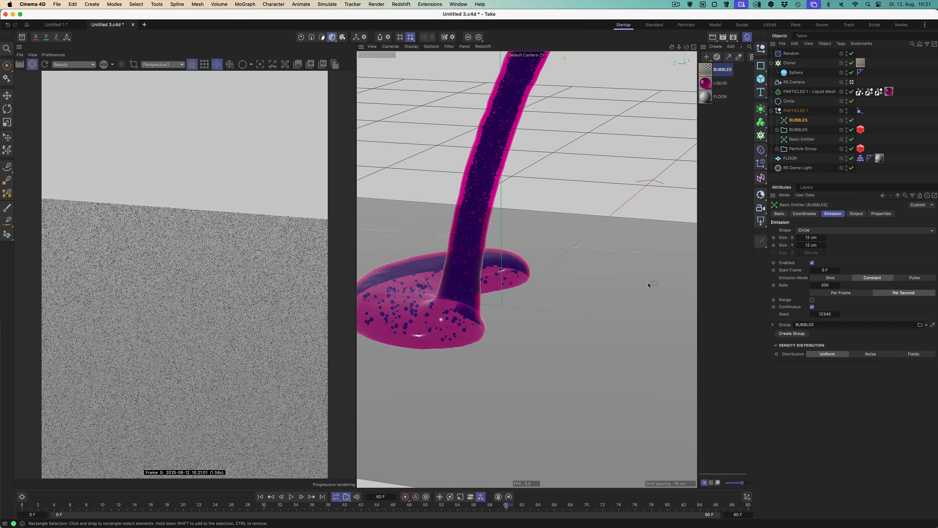
# - Set the geometry smooth iterations of the PARTICLES 1 Liquid Mesh to 5
pyautogui.keyDown('alt'); pyautogui.moveTo(474, 209); pyautogui.dragTo(491, 208); pyautogui.keyUp('alt')
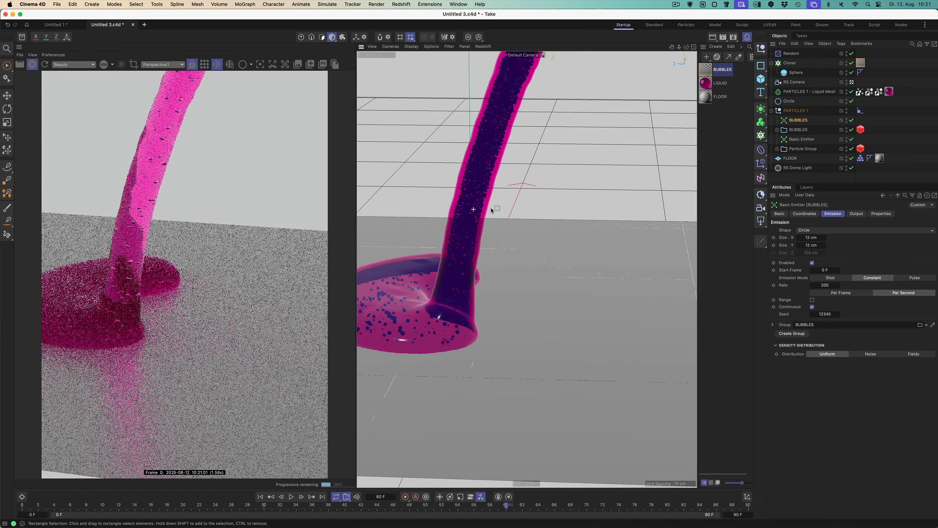
pyautogui.keyDown('alt'); pyautogui.moveTo(491, 208); pyautogui.dragTo(562, 250, button='middle'); pyautogui.keyUp('alt')
pyautogui.keyDown('alt'); pyautogui.moveTo(562, 249); pyautogui.dragTo(572, 254); pyautogui.keyUp('alt')
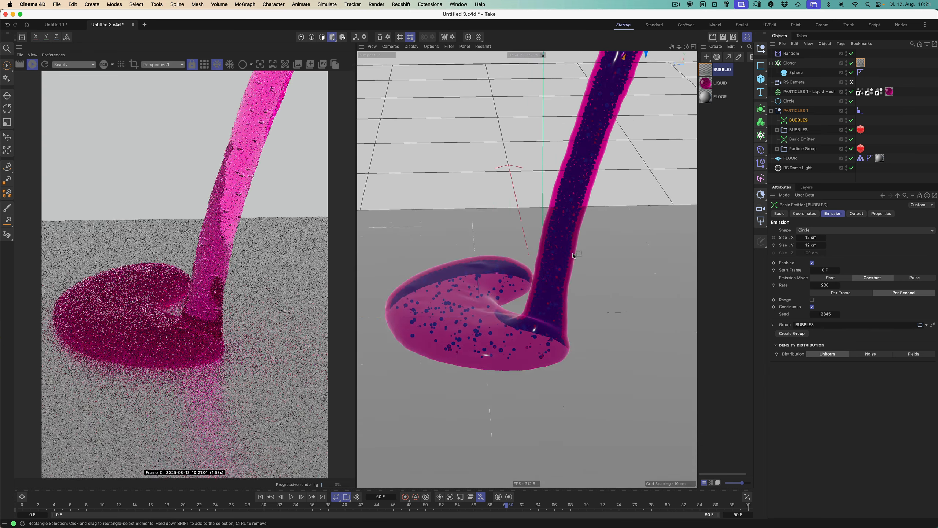
pyautogui.keyDown('alt'); pyautogui.moveTo(547, 217); pyautogui.dragTo(572, 221, button='right'); pyautogui.keyUp('alt')
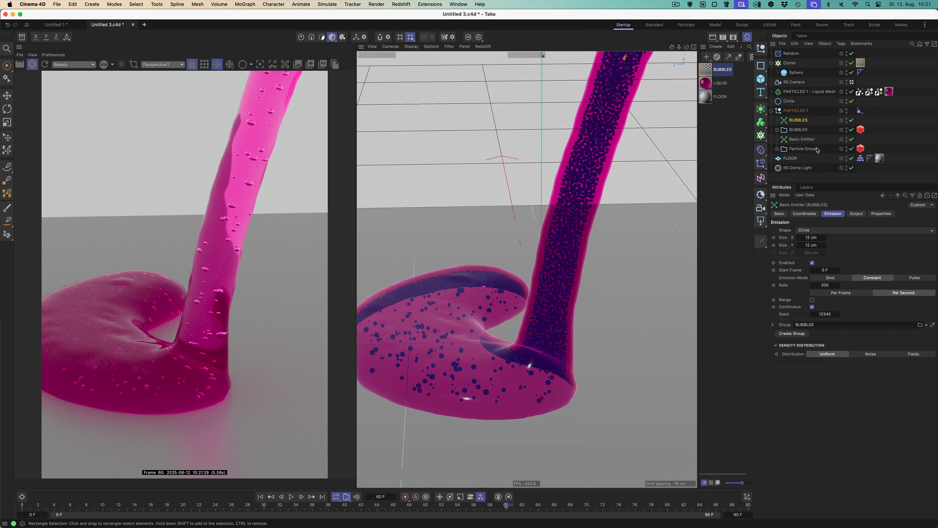
pyautogui.click(793, 92)
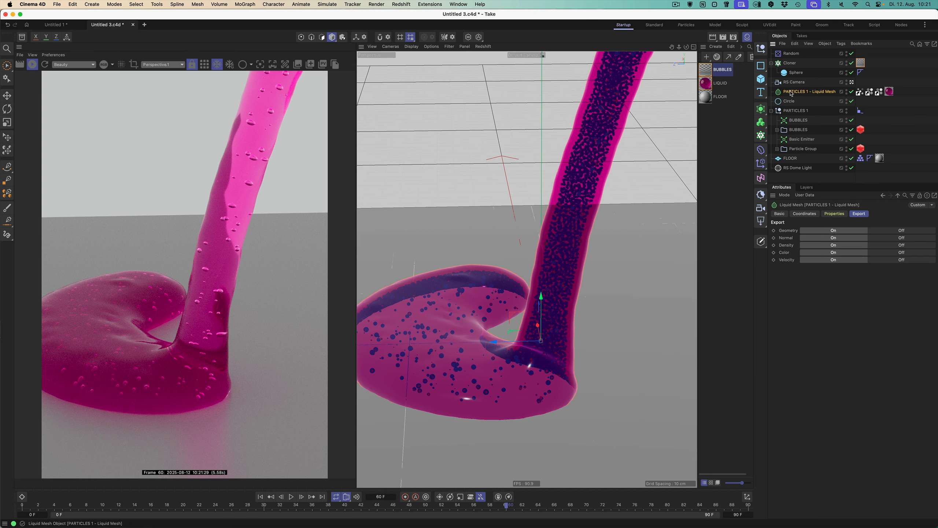
pyautogui.click(836, 214)
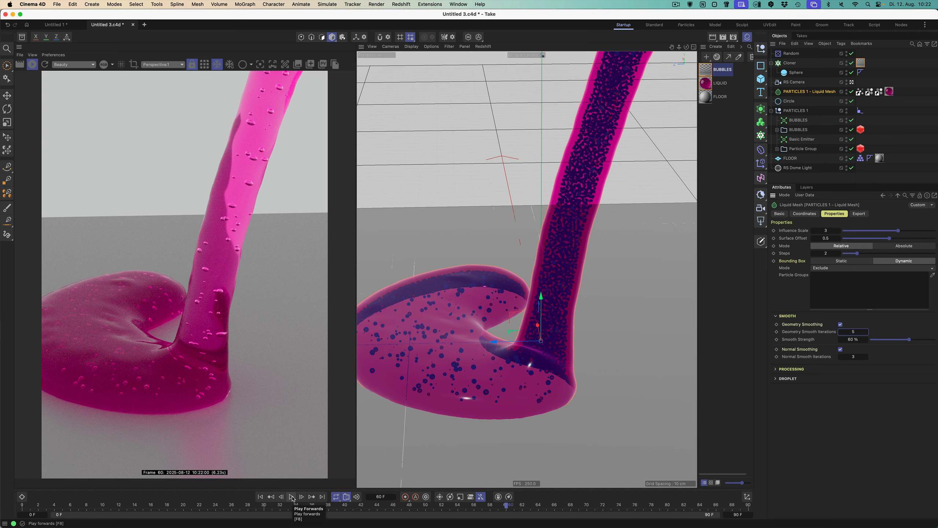
pyautogui.scroll(-3, 527, 270)
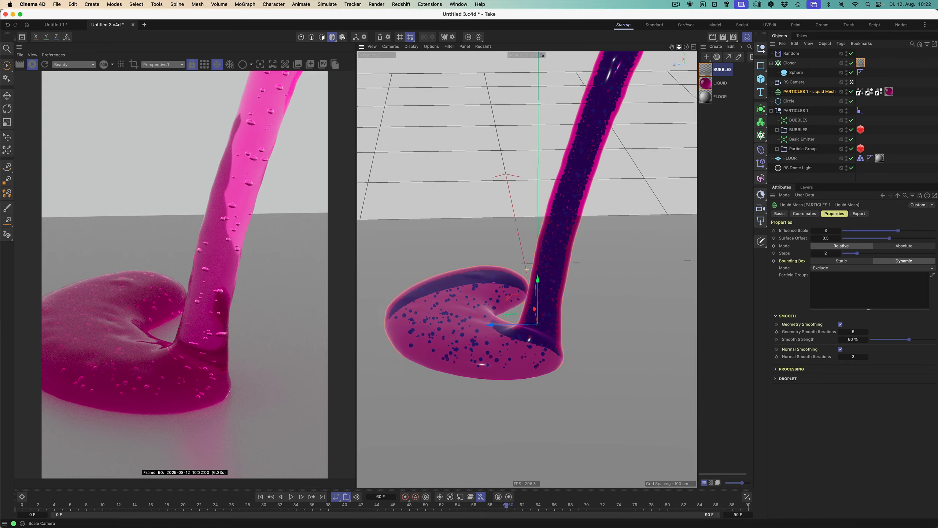
pyautogui.moveTo(679, 46); pyautogui.dragTo(665, 106)
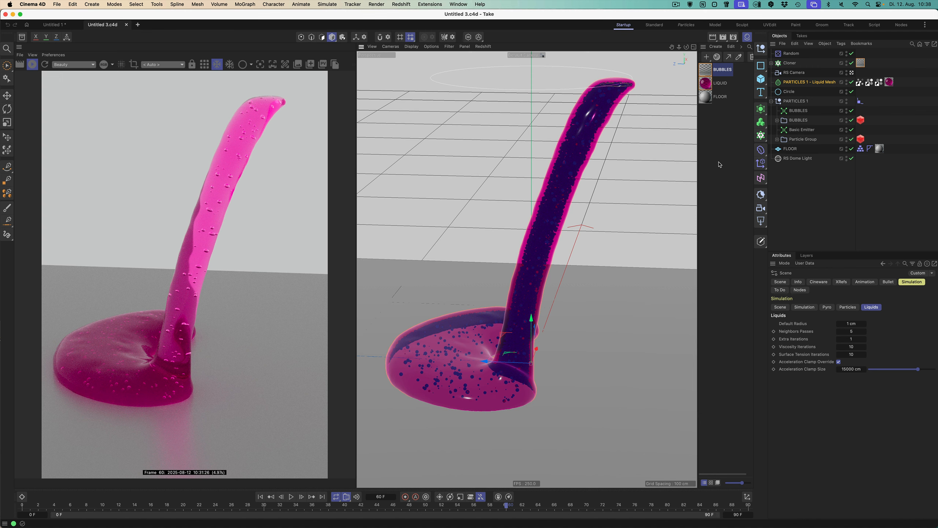
# - Rename the Cloner as "Cloner - PARTICLES 1"
pyautogui.click(790, 63)
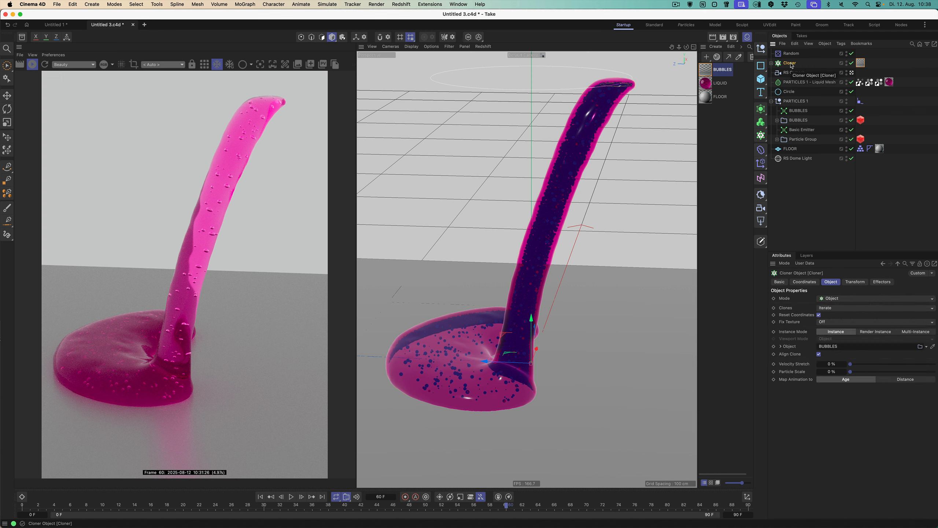
pyautogui.doubleClick(792, 65)
pyautogui.write('PARTICLES 1')
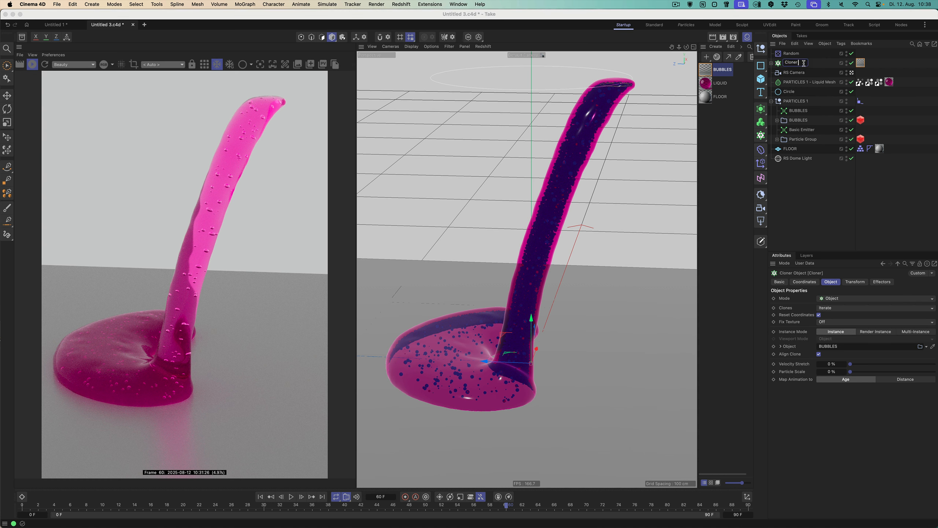
pyautogui.press('Return')
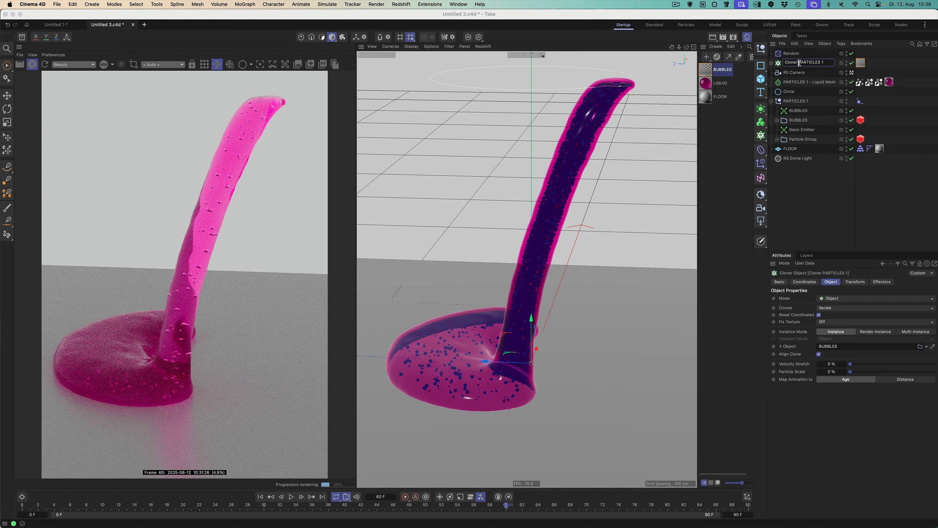
pyautogui.write('-')
pyautogui.press('Return')
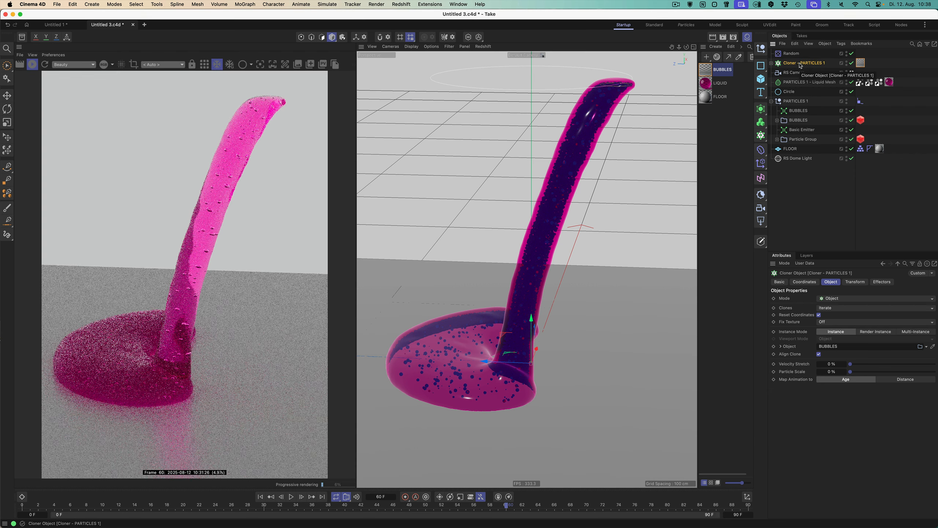
# - Rename the Circle spline as "Circle - PARTICLES 1"
pyautogui.click(799, 102)
pyautogui.doubleClick(794, 92)
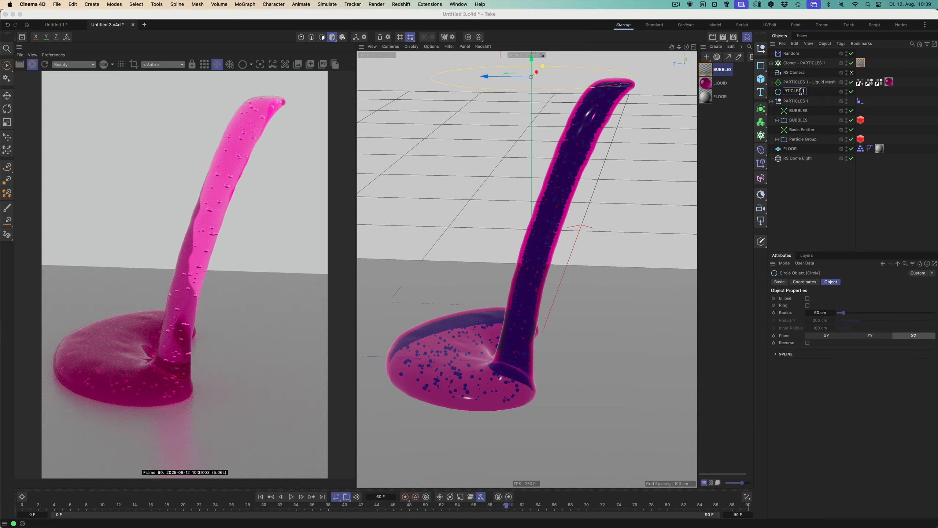
pyautogui.press('Return')
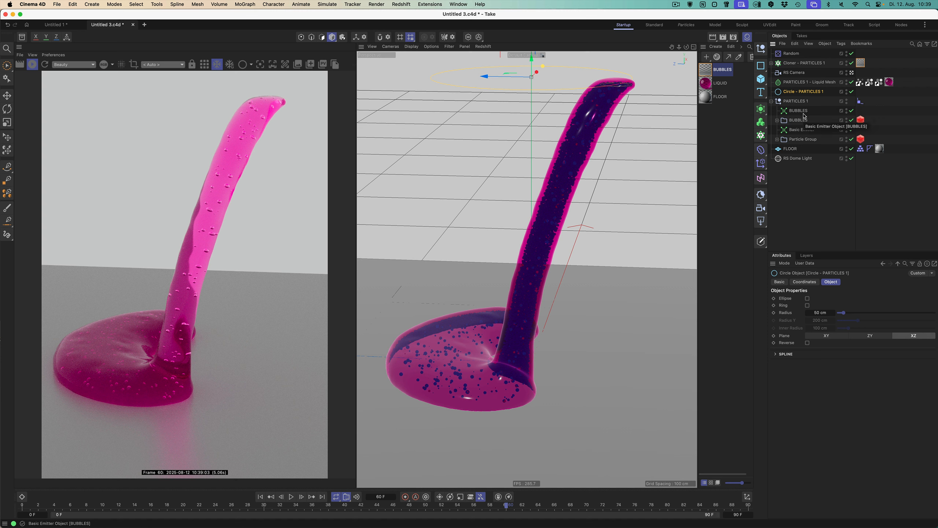
# - Rename both the BUBBLES emitter and the BUBBLES particle group as BUBBLES 1
pyautogui.doubleClick(800, 111)
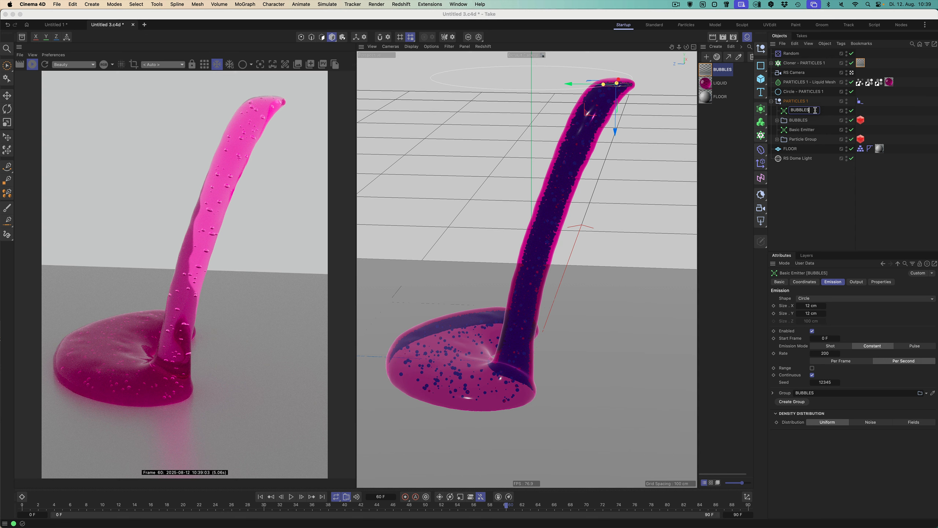
pyautogui.press('Return')
pyautogui.doubleClick(802, 120)
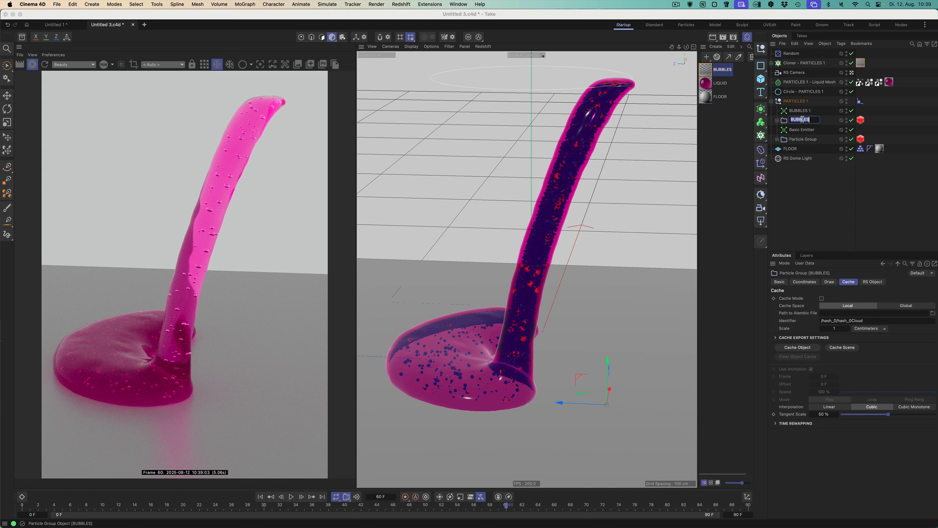
pyautogui.write('1')
pyautogui.press('Return')
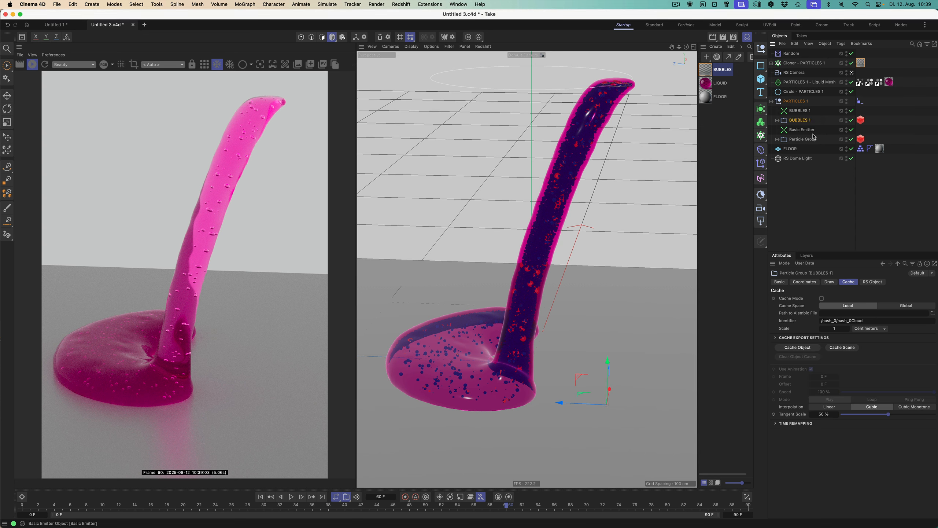
# - Rename the Basic Emitter as "Basic Emitter 1" and the Particle Group as "Particle Group 1"
pyautogui.doubleClick(823, 129)
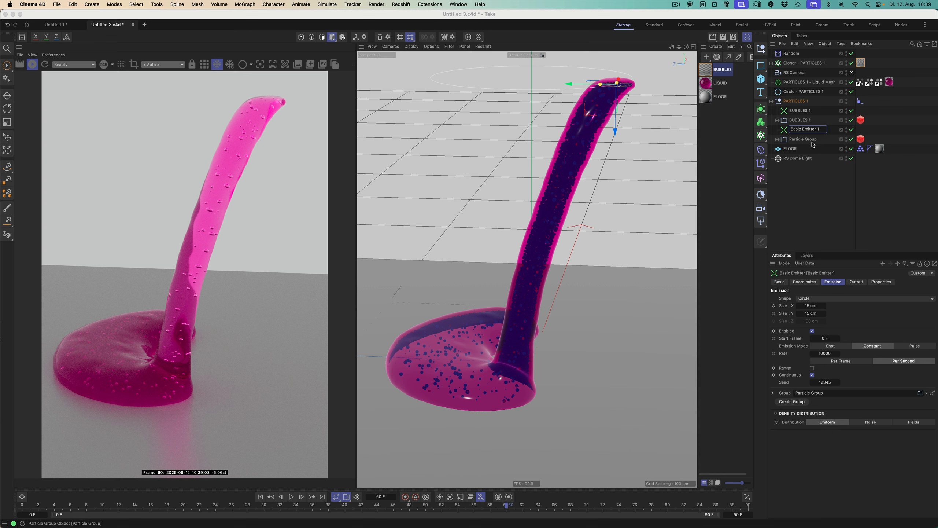
pyautogui.press('Return')
pyautogui.doubleClick(813, 139)
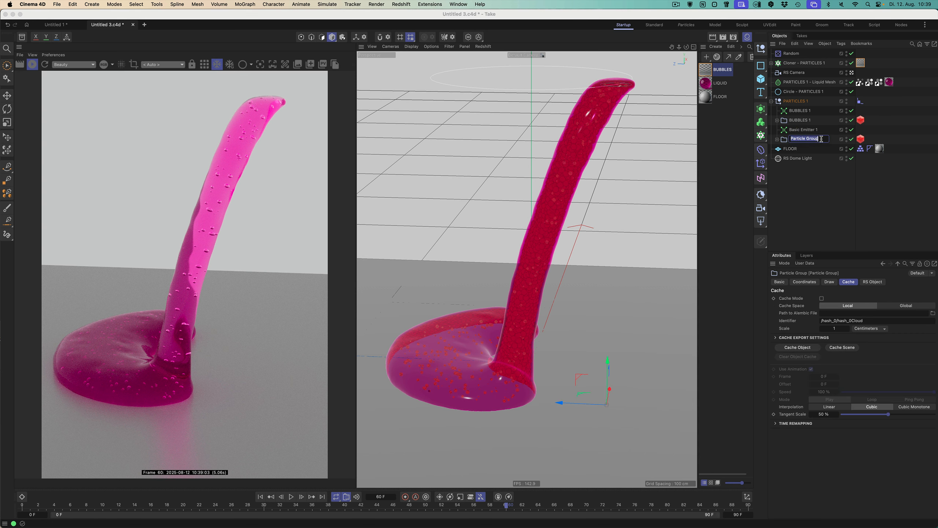
pyautogui.press('Return')
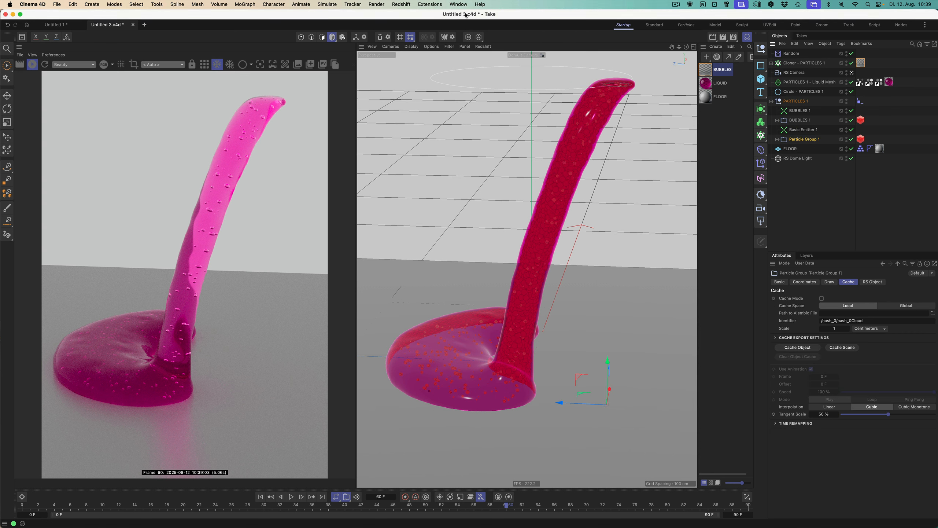
# - Close the Redshift render view
pyautogui.click(18, 47)
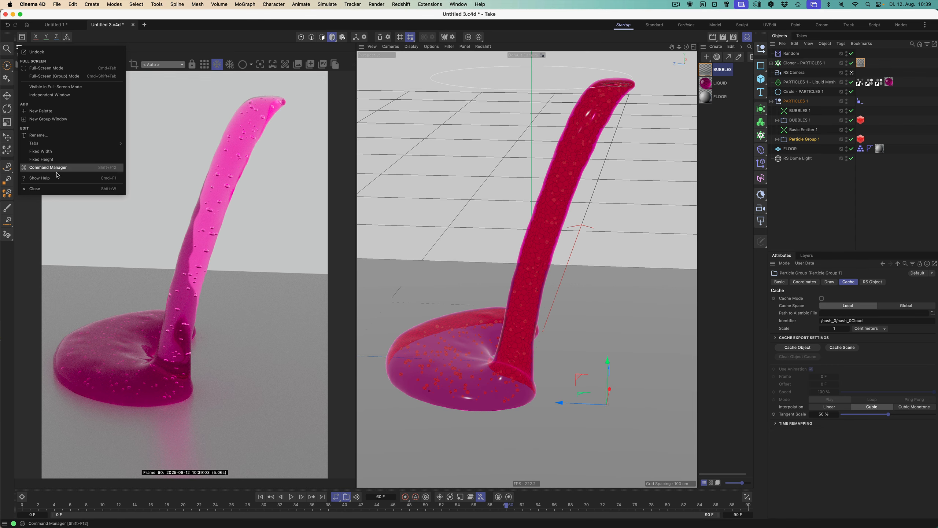
pyautogui.click(57, 189)
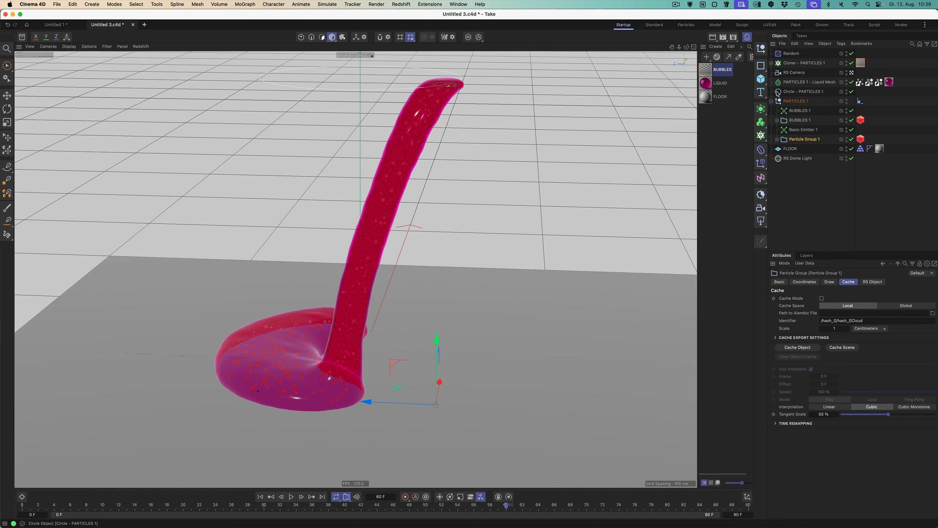
# - Duplicate the PARTICLES 1 null with its emitters and particle groups, and rename the copy as PARTICLES 2
pyautogui.moveTo(784, 103); pyautogui.dragTo(798, 101)
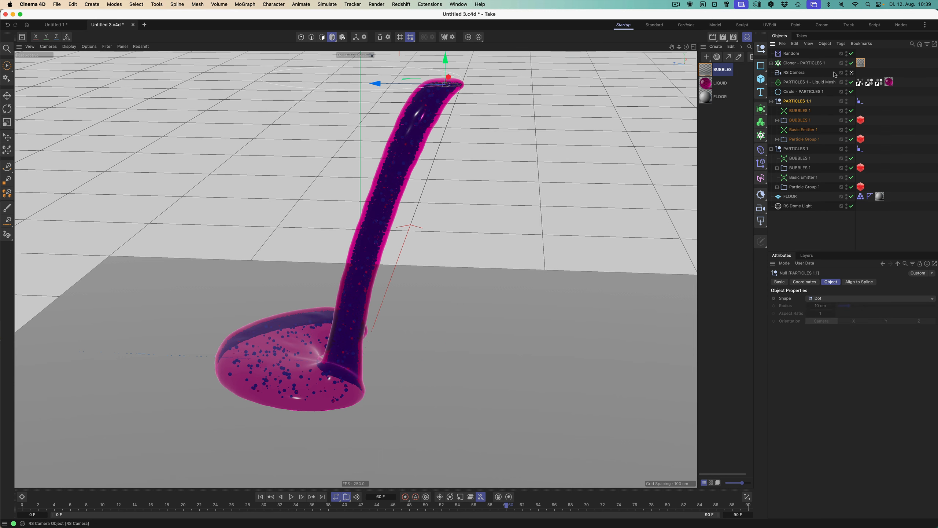
pyautogui.doubleClick(801, 102)
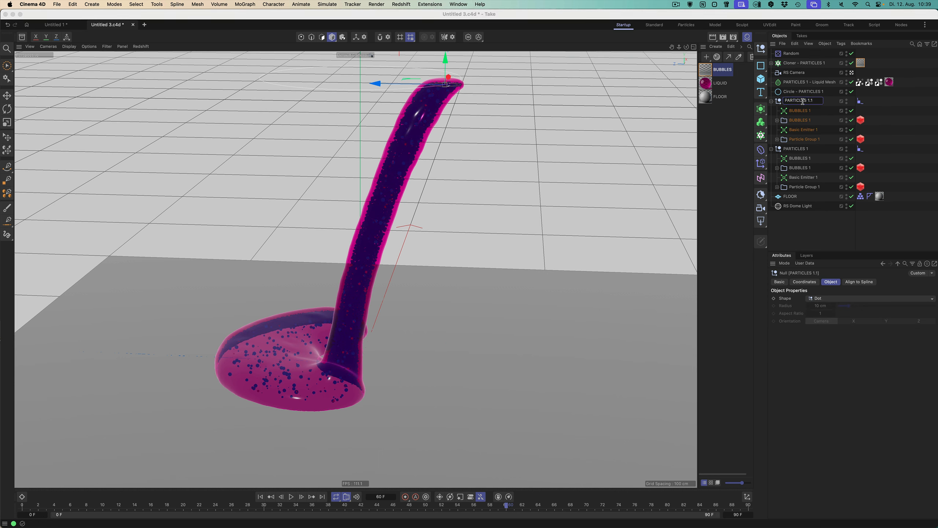
pyautogui.press('BackSpace')
pyautogui.press('BackSpace')
pyautogui.press('BackSpace')
pyautogui.write('2')
pyautogui.press('Return')
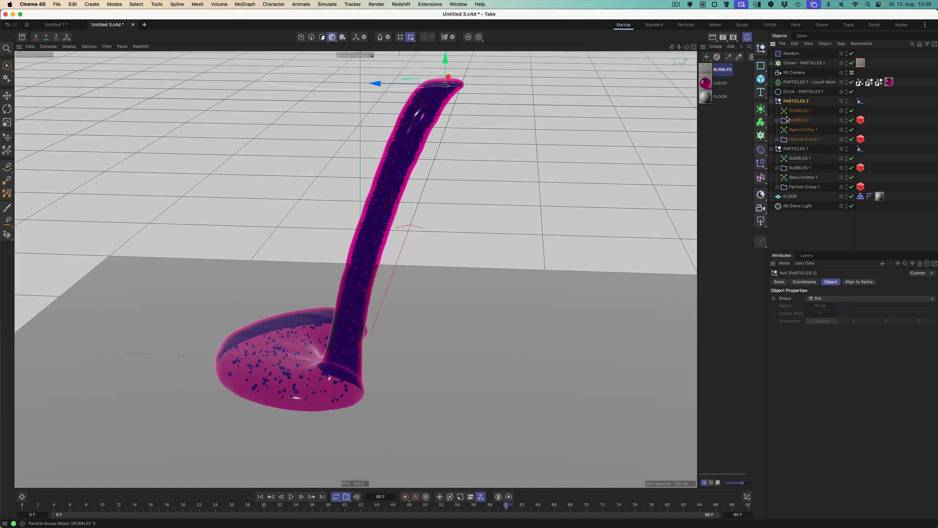
# - Rename both the bubble emitter and the bubble particle group inside PARTICLES 2 as BUBBLES 2
pyautogui.doubleClick(802, 112)
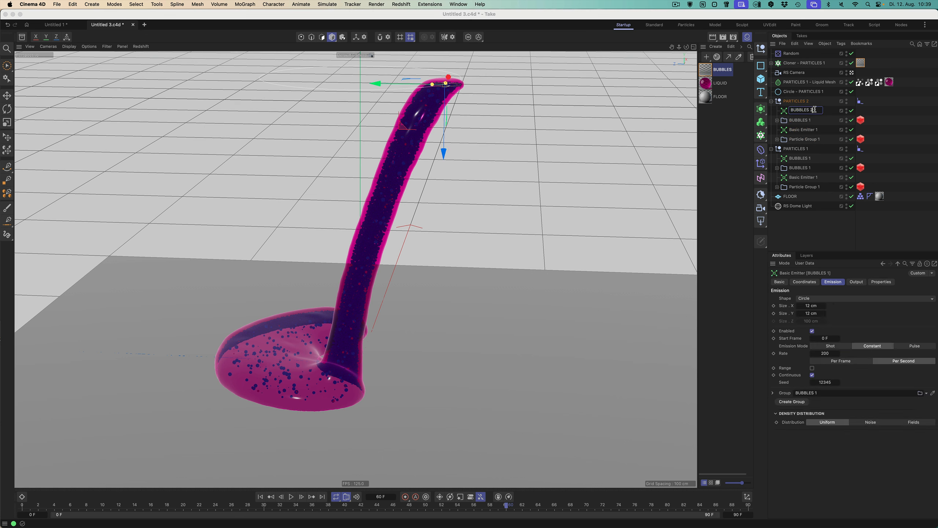
pyautogui.write('2')
pyautogui.press('Return')
pyautogui.doubleClick(807, 119)
pyautogui.click(816, 119)
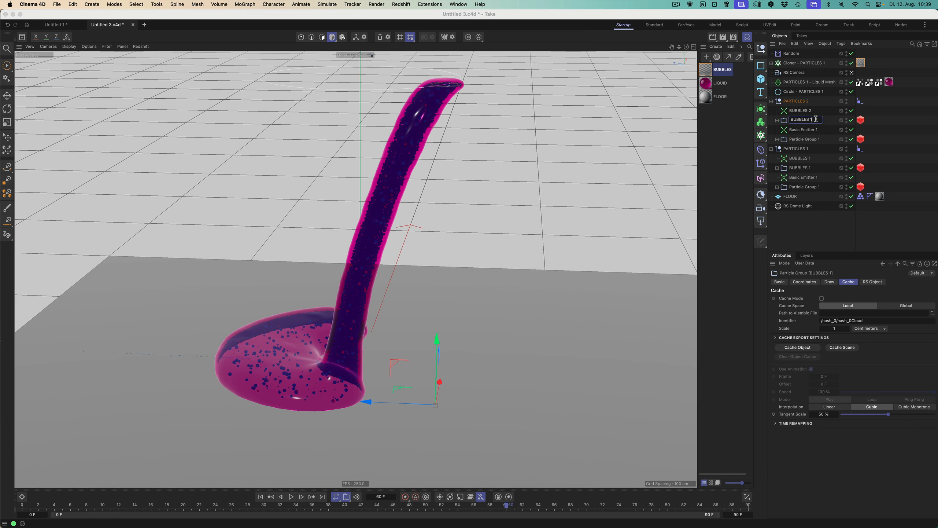
pyautogui.press('BackSpace')
pyautogui.press('Return')
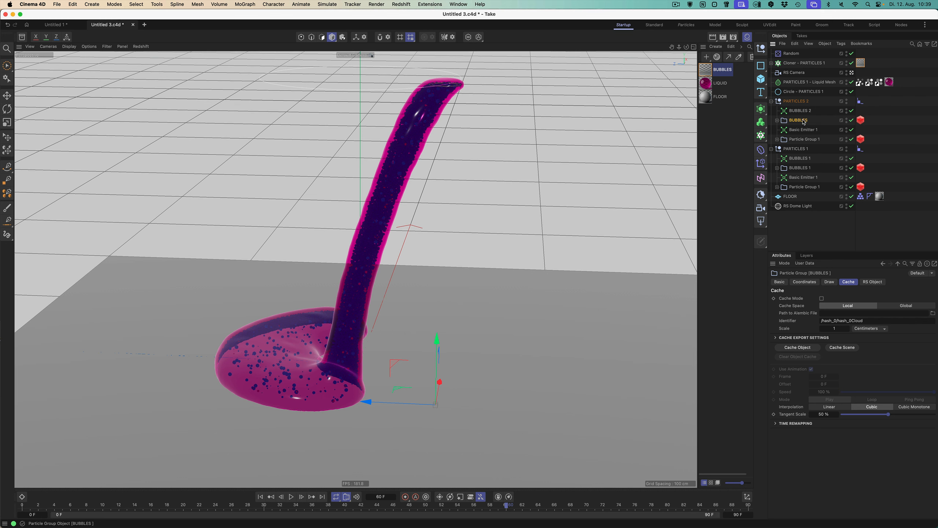
pyautogui.doubleClick(812, 120)
pyautogui.click(812, 119)
pyautogui.press('Return')
# - Rename the liquid emitter and particle group inside PARTICLES 2 as "Basic Emitter 2" and "Particle Group 2"
pyautogui.doubleClick(818, 130)
pyautogui.click(821, 130)
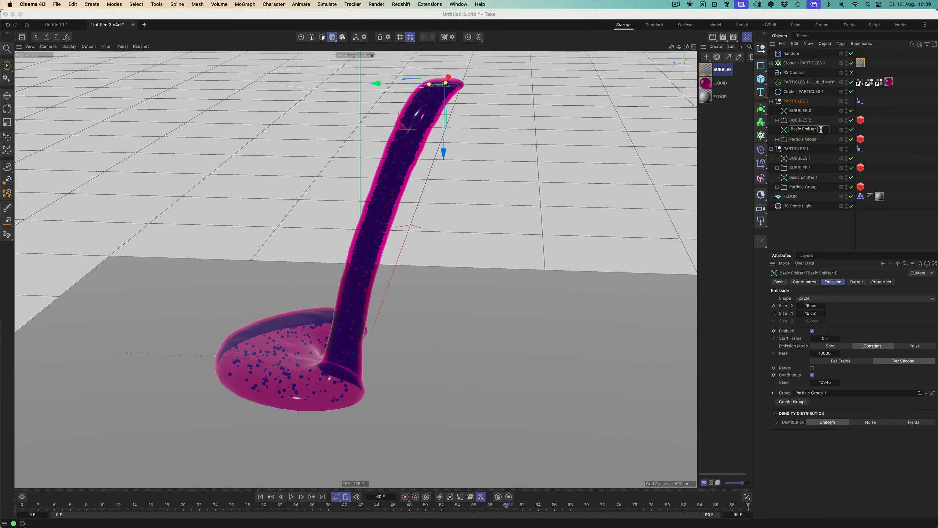
pyautogui.press('BackSpace')
pyautogui.write('2')
pyautogui.press('Return')
pyautogui.doubleClick(807, 139)
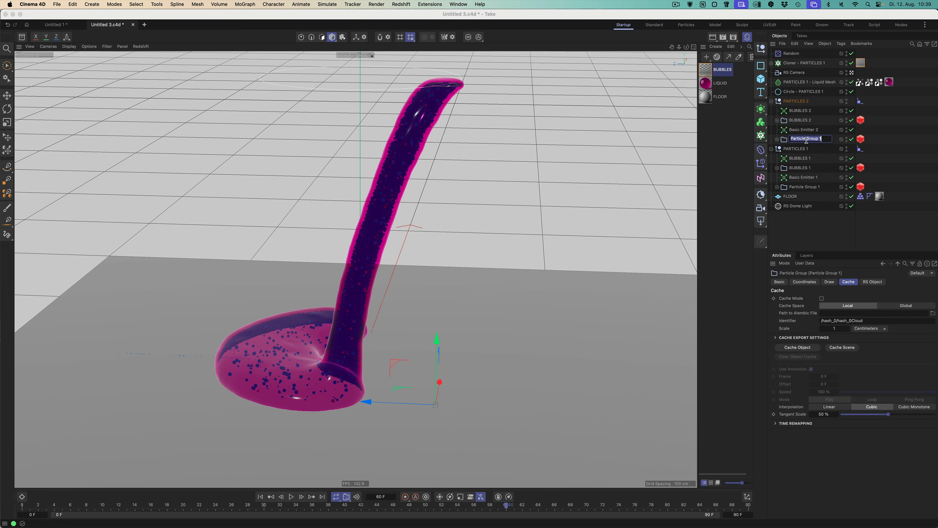
pyautogui.click(830, 138)
pyautogui.write('2')
pyautogui.press('Return')
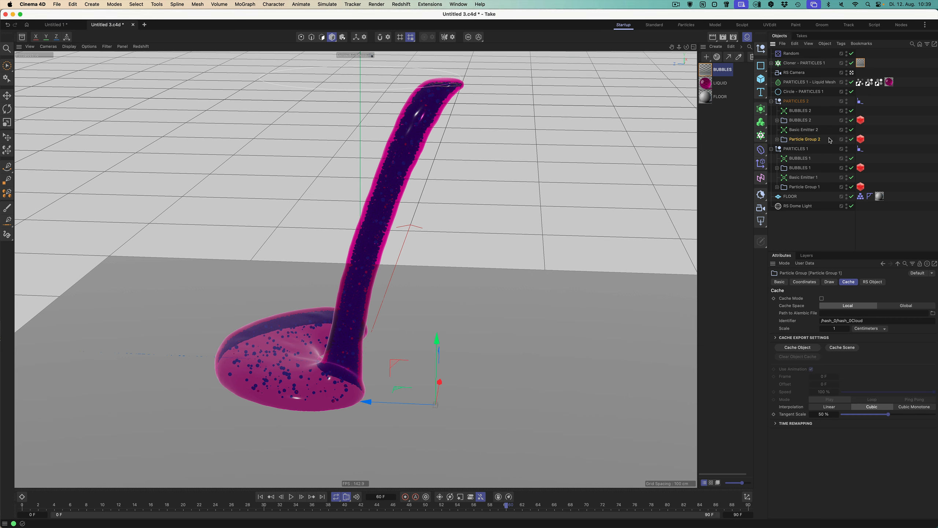
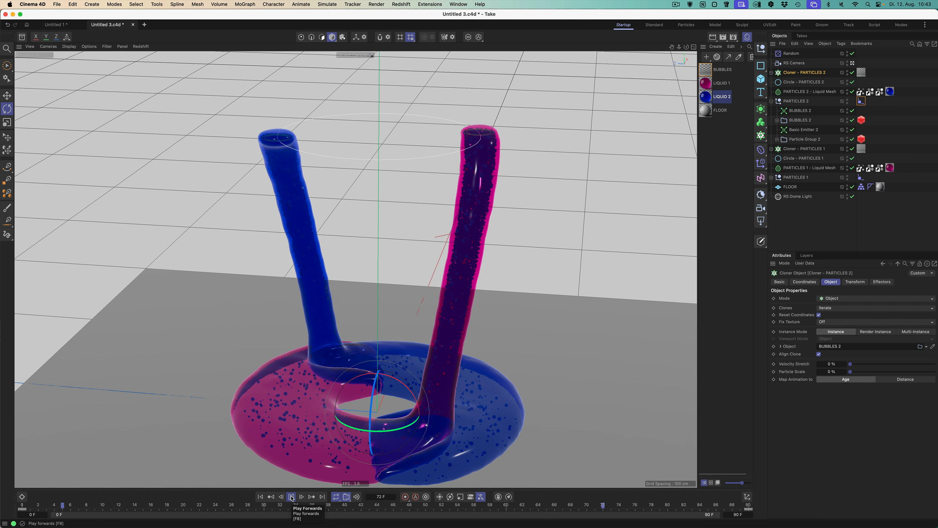
# - Stop the simulation at frame 75 and render both liquid streams in the Redshift RenderView
pyautogui.click(292, 497)
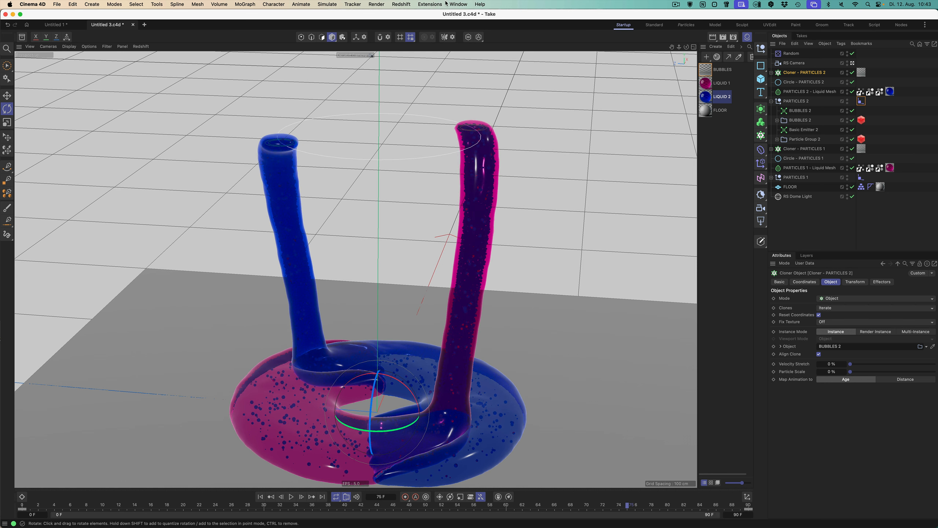
pyautogui.click(432, 4)
pyautogui.moveTo(403, 4)
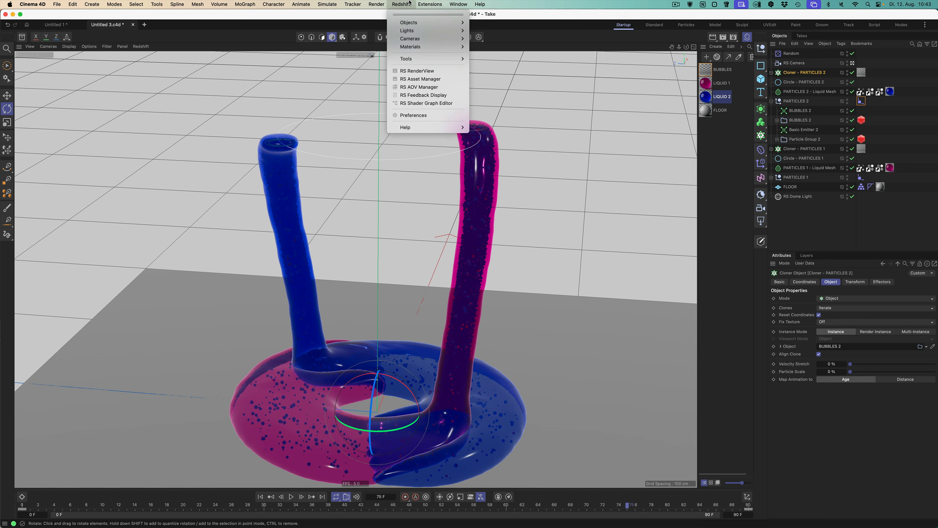
pyautogui.click(432, 70)
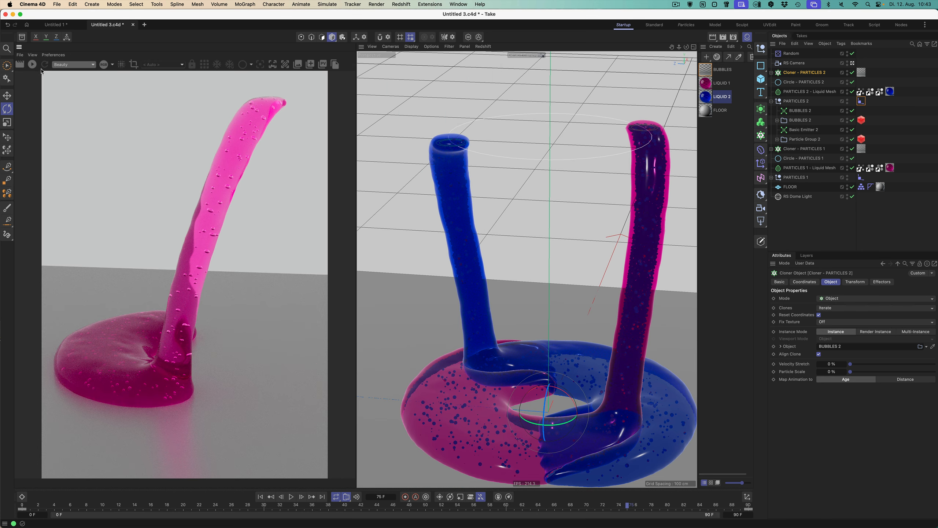
pyautogui.click(37, 67)
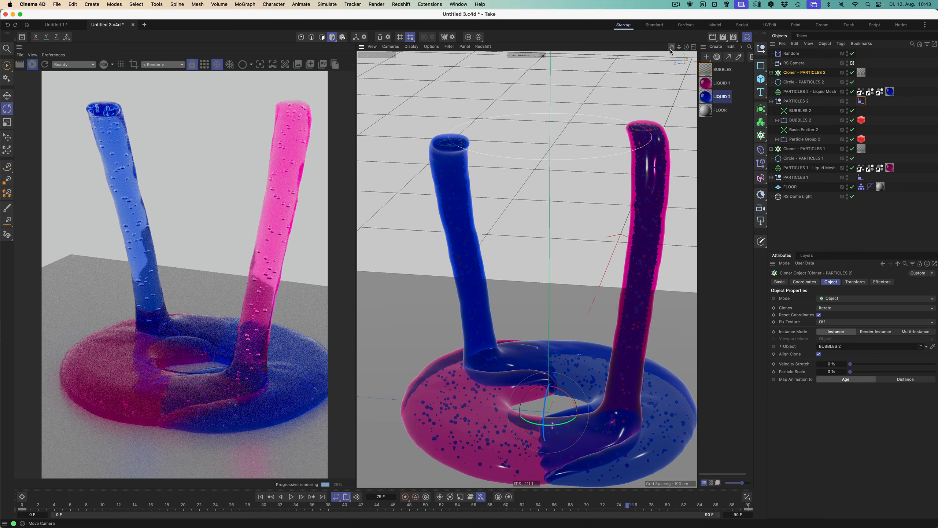
# - Look through the RS Camera and reframe it so both streams and the whole liquid ring are in view
pyautogui.moveTo(672, 48); pyautogui.dragTo(664, 40)
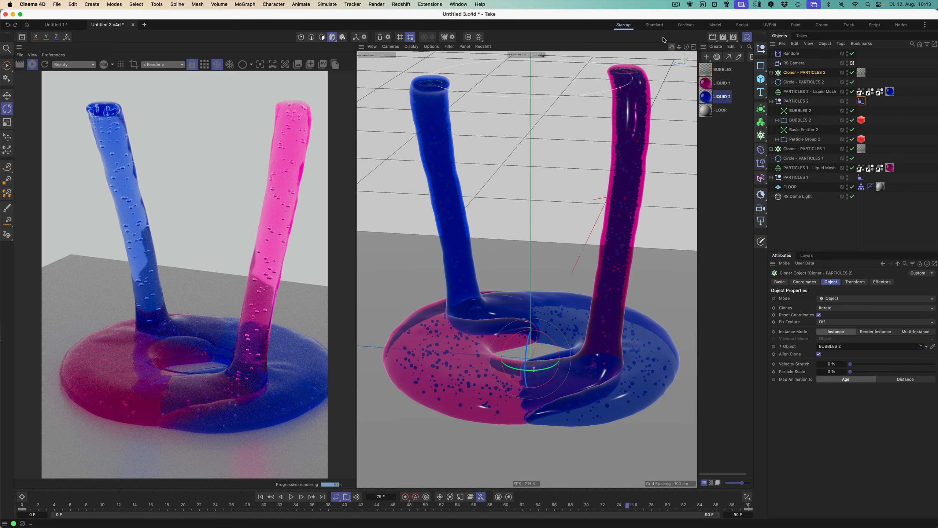
pyautogui.click(542, 55)
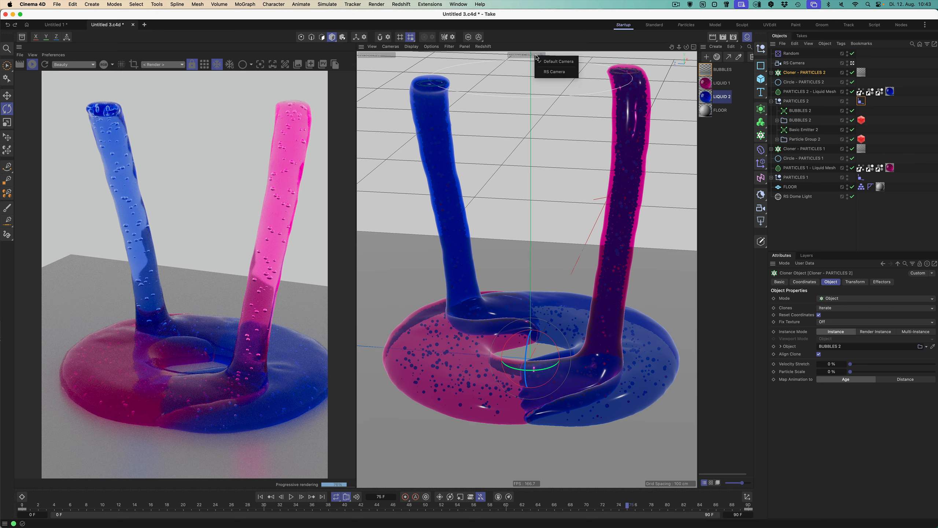
pyautogui.click(554, 73)
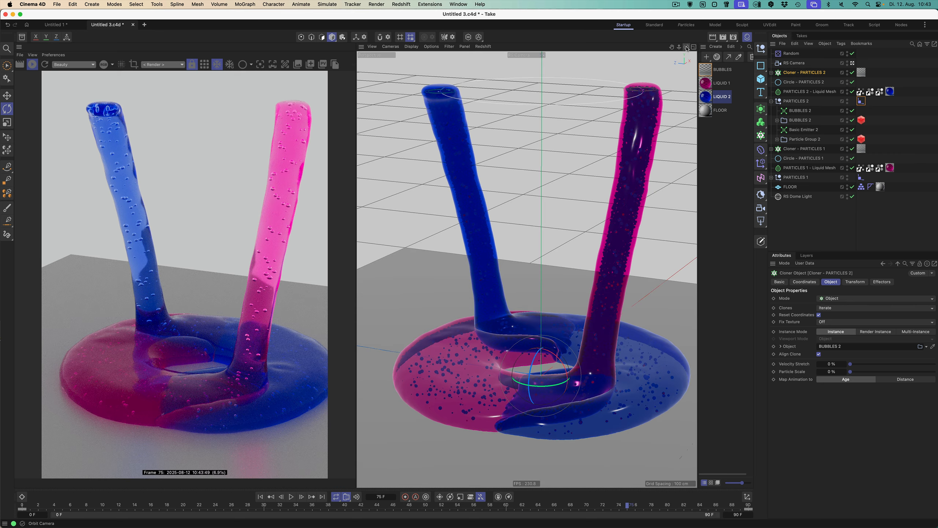
pyautogui.moveTo(686, 48); pyautogui.dragTo(681, 62)
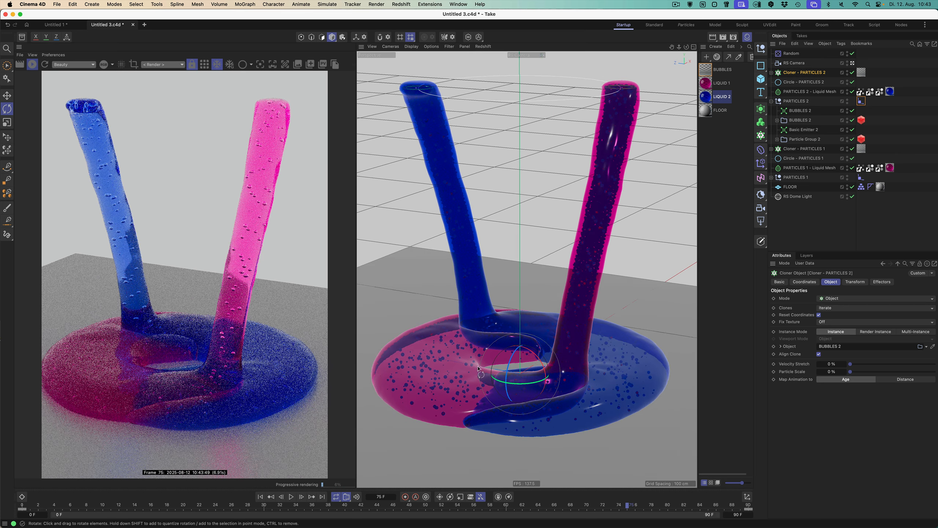
pyautogui.scroll(5, 479, 369)
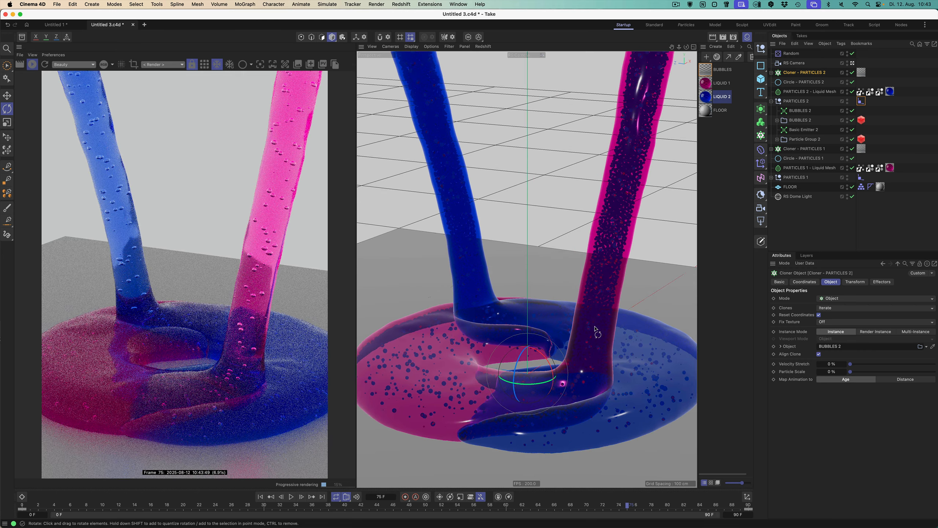
pyautogui.keyDown('alt'); pyautogui.moveTo(567, 385); pyautogui.dragTo(565, 357, button='middle'); pyautogui.keyUp('alt')
pyautogui.moveTo(569, 306)
pyautogui.keyDown('alt'); pyautogui.mouseDown()
pyautogui.moveTo(612, 301)
pyautogui.moveTo(557, 297)
pyautogui.mouseUp(); pyautogui.keyUp('alt')
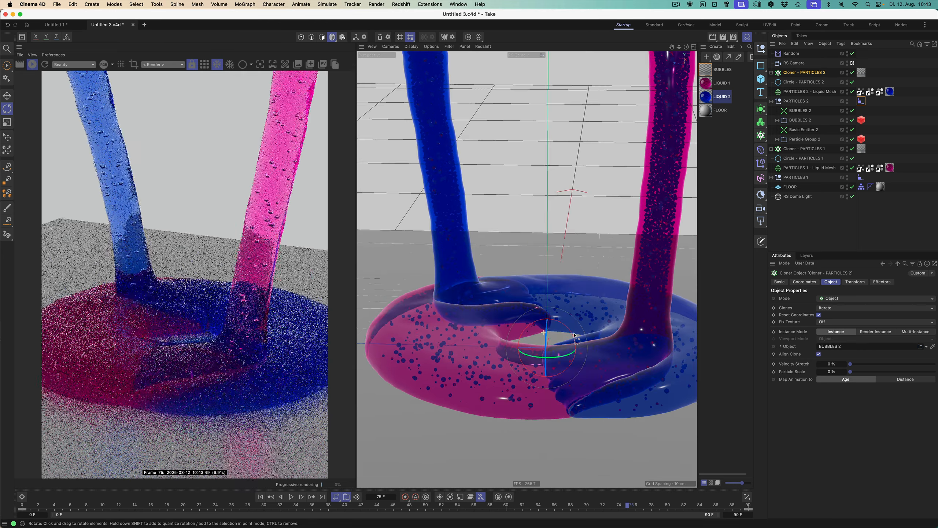
pyautogui.scroll(-4, 556, 296)
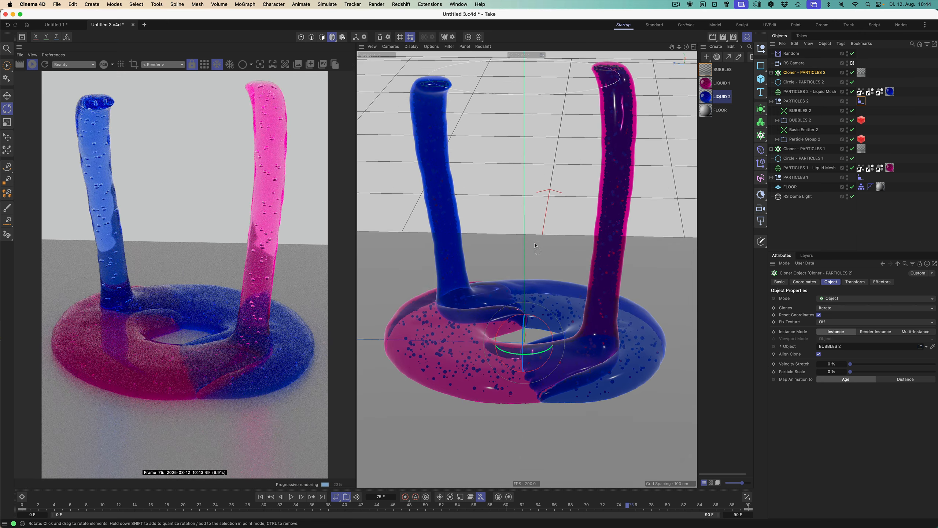
# - Play the two-stream simulation, pausing at frame 80, and extend the animation's end to 180 frames from the rewound start
pyautogui.click(291, 497)
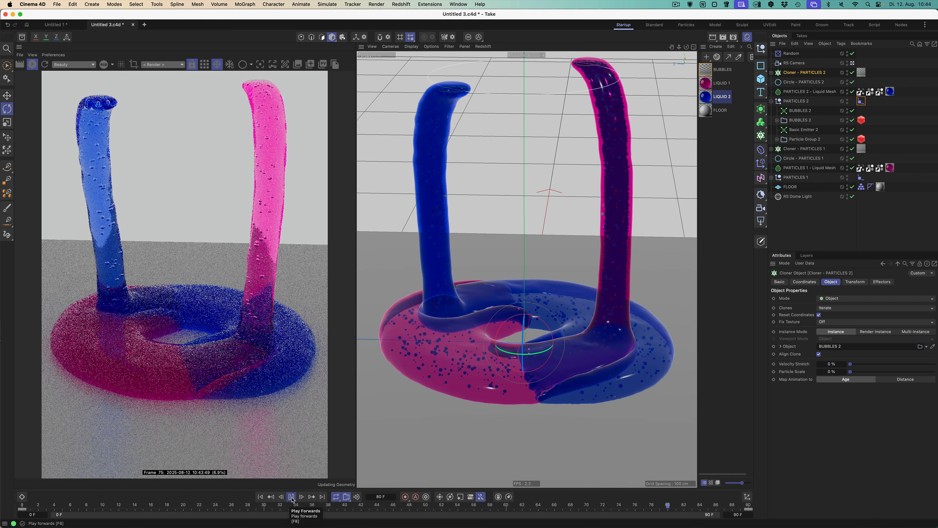
pyautogui.click(292, 497)
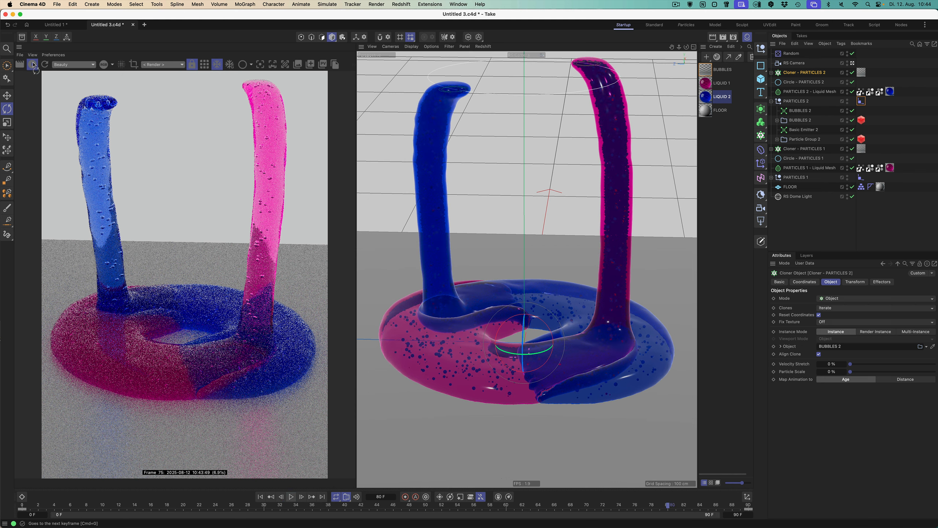
pyautogui.click(292, 497)
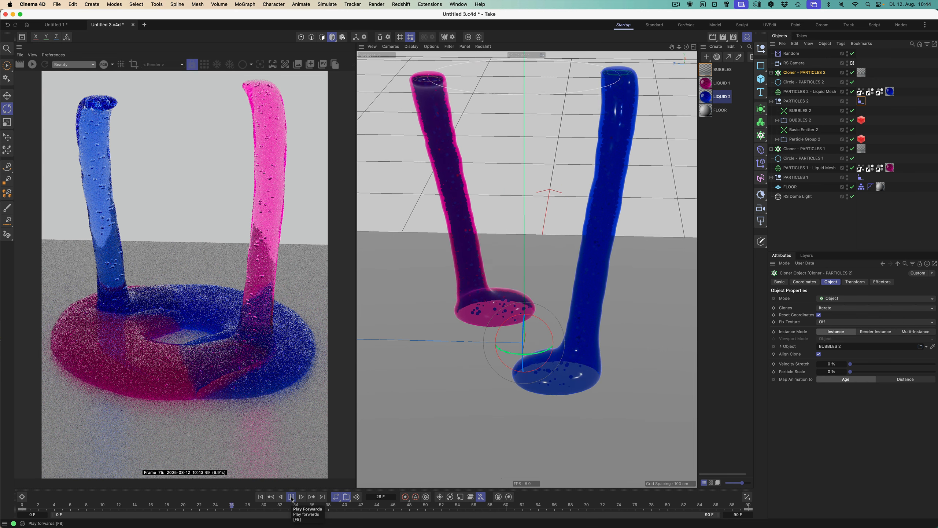
pyautogui.click(261, 497)
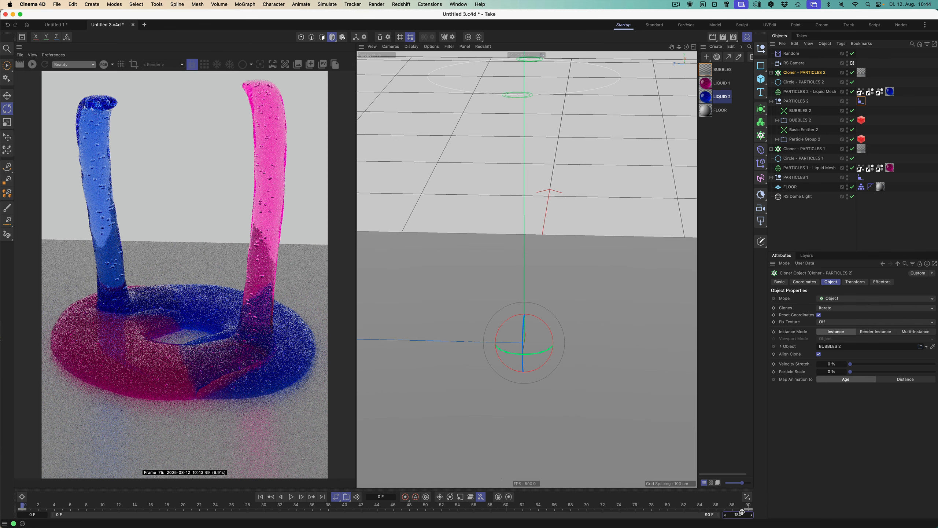
pyautogui.press('Return')
# - Show the first Align to Spline tag's Position F-curve in the timeline and set its Track After behaviour to Repeat After
pyautogui.click(22, 496)
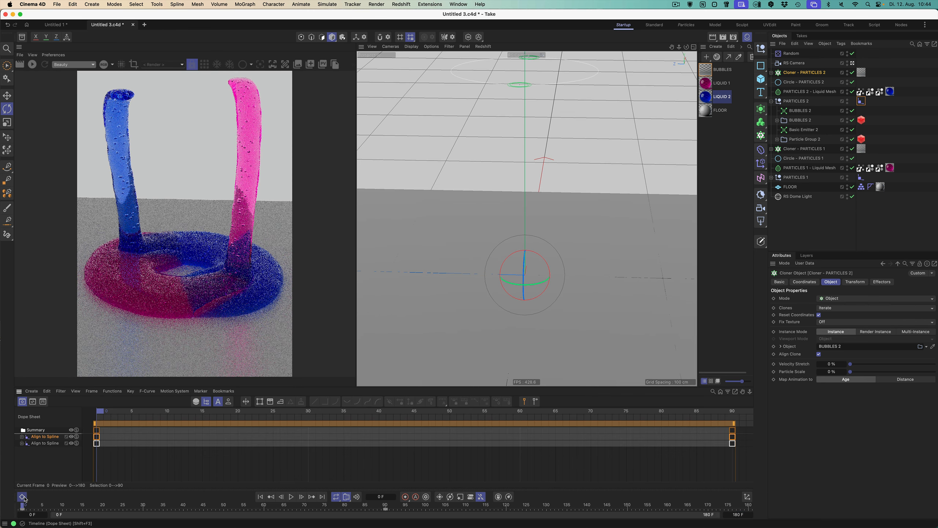
pyautogui.click(47, 439)
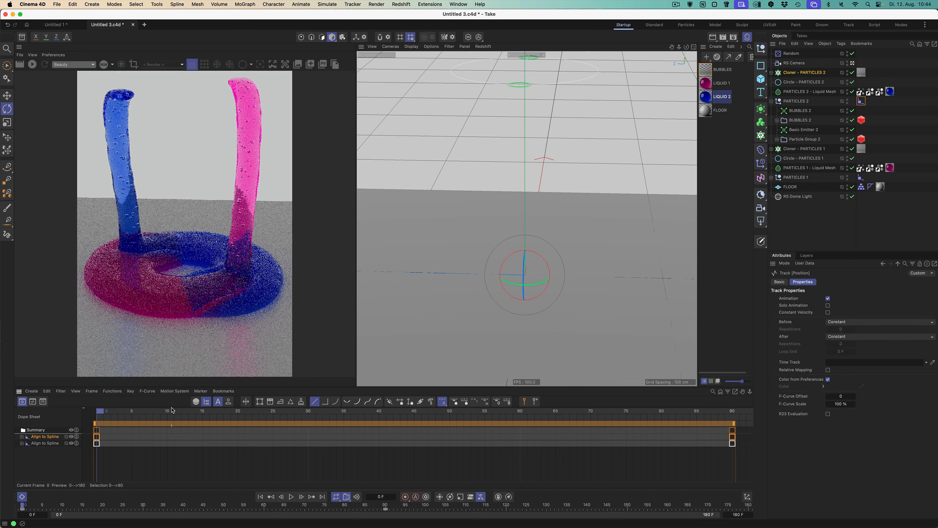
pyautogui.click(33, 401)
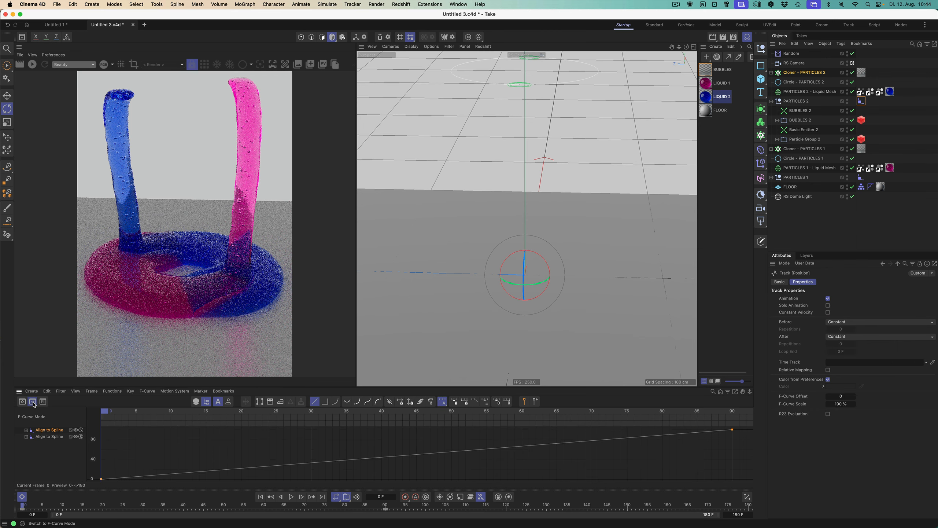
pyautogui.scroll(-10, 415, 432)
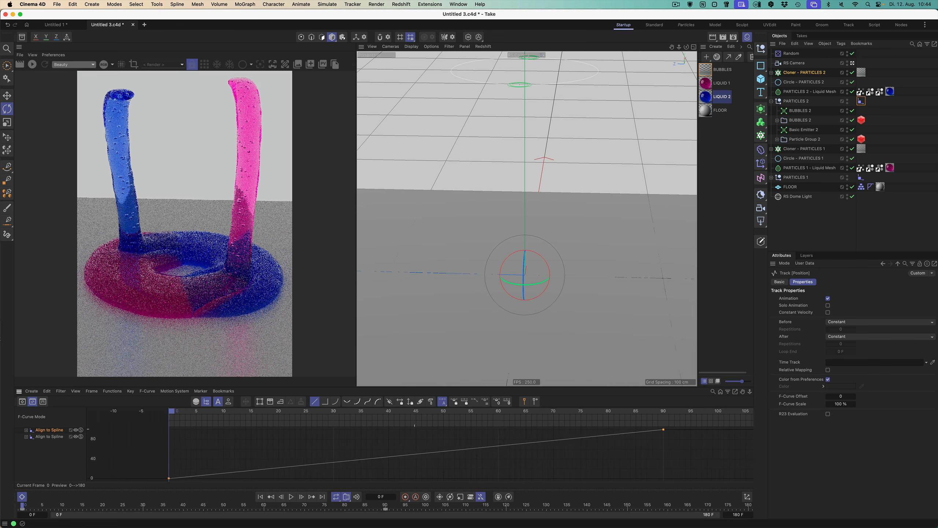
pyautogui.scroll(-3, 415, 425)
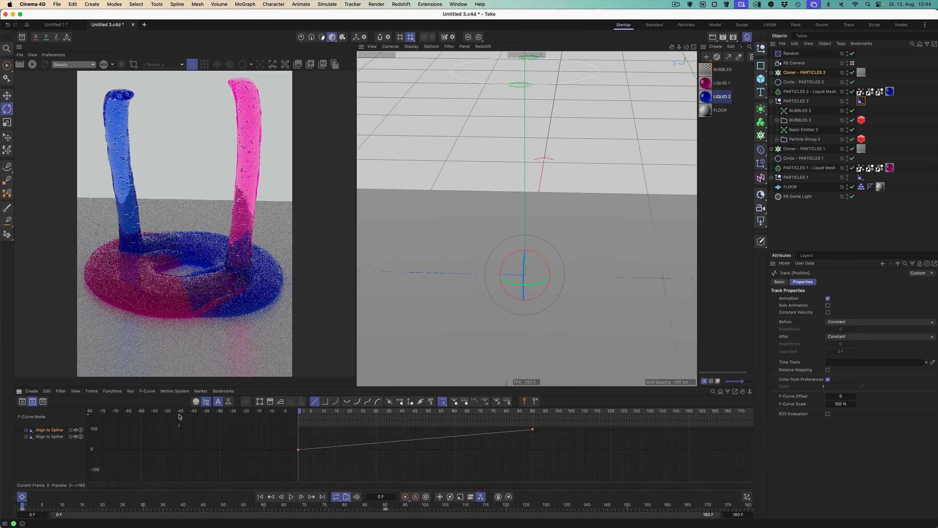
pyautogui.click(131, 391)
pyautogui.moveTo(103, 393)
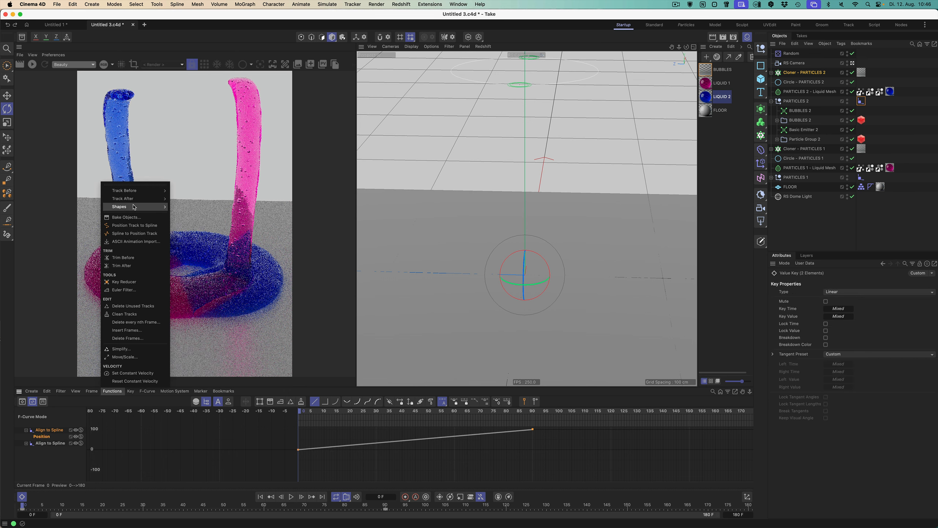
pyautogui.moveTo(132, 199)
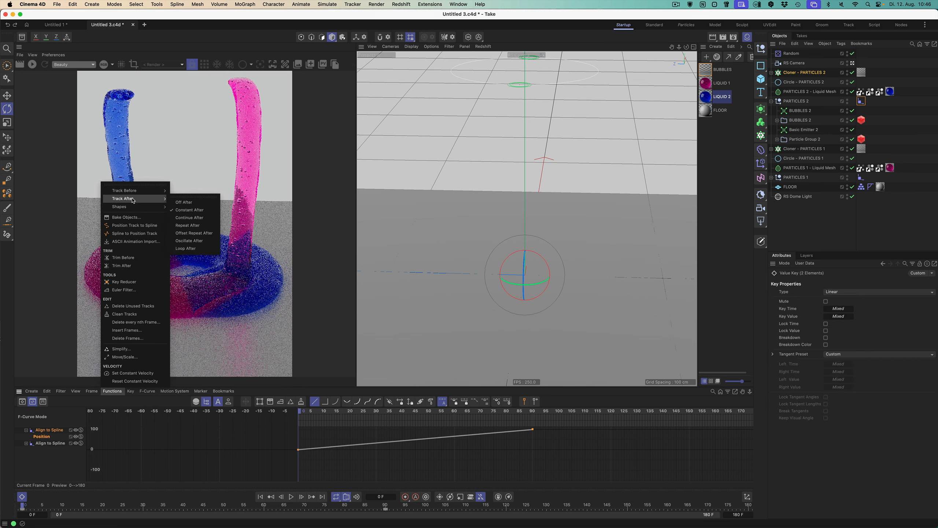
pyautogui.click(202, 226)
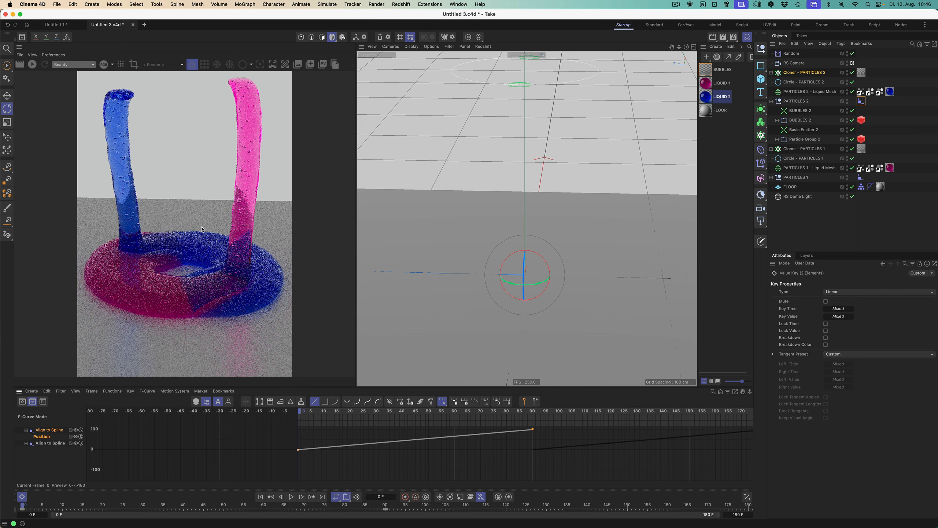
# - Set the After behaviour of the second Align to Spline tag's Position track to Repeat
pyautogui.click(52, 443)
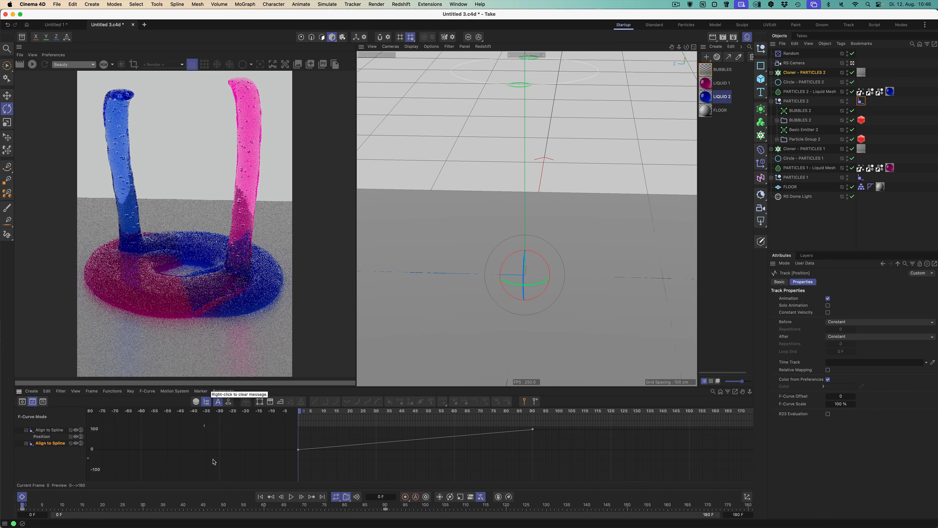
pyautogui.click(112, 392)
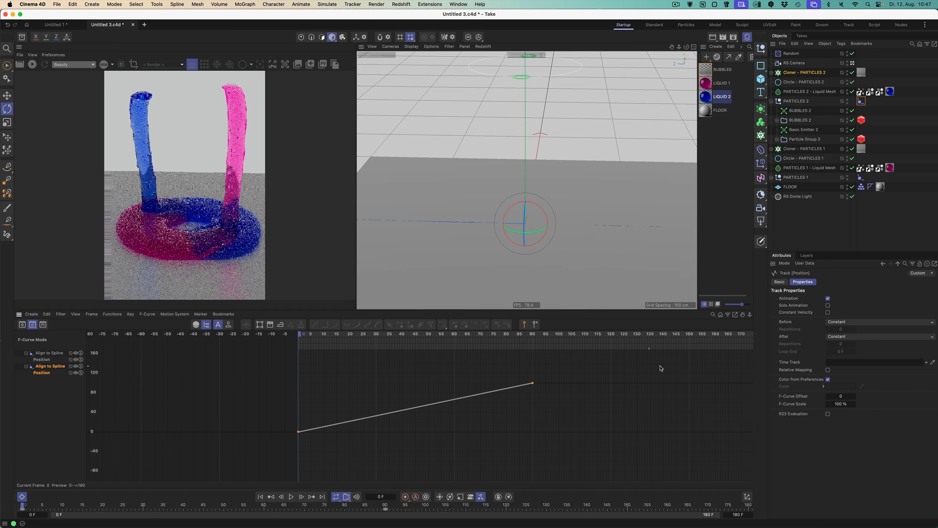
pyautogui.click(853, 338)
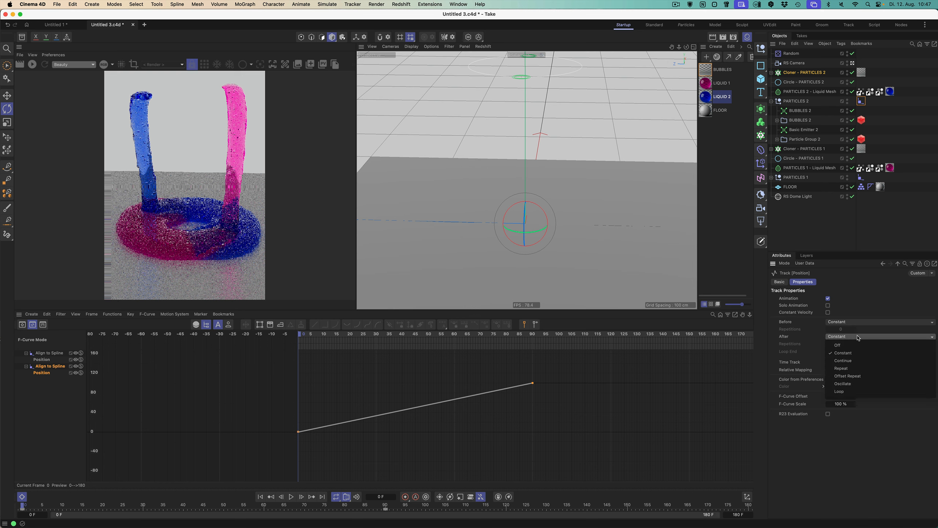
pyautogui.click(850, 368)
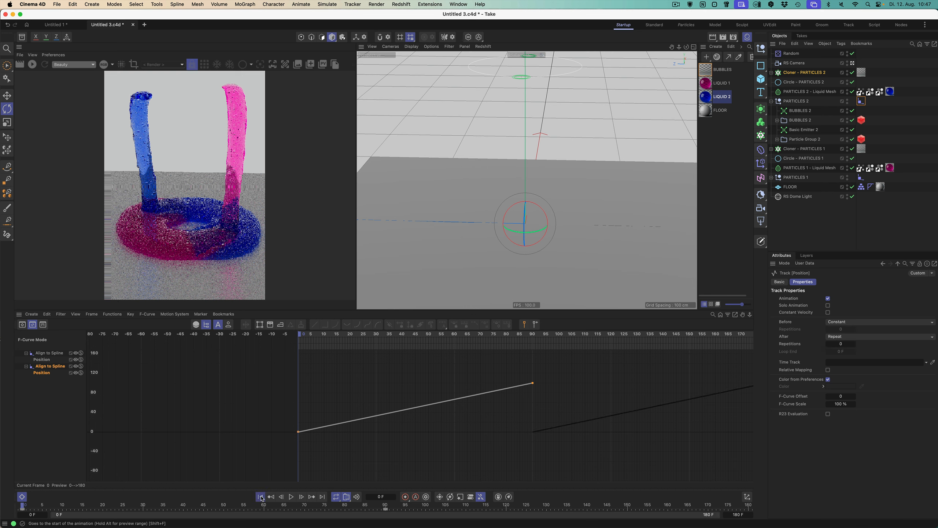
# - Close the timeline, play the simulation to frame 96 and restart the live Redshift render of that frame
pyautogui.click(291, 497)
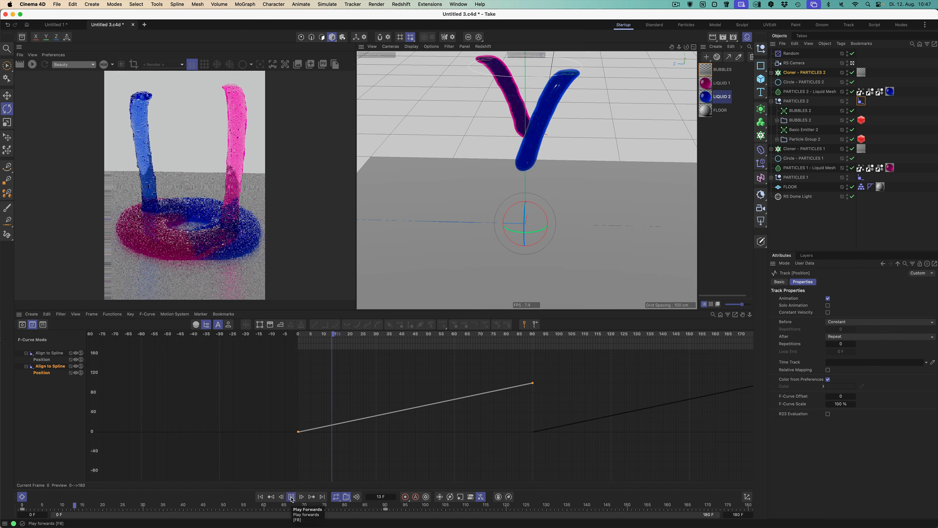
pyautogui.click(22, 499)
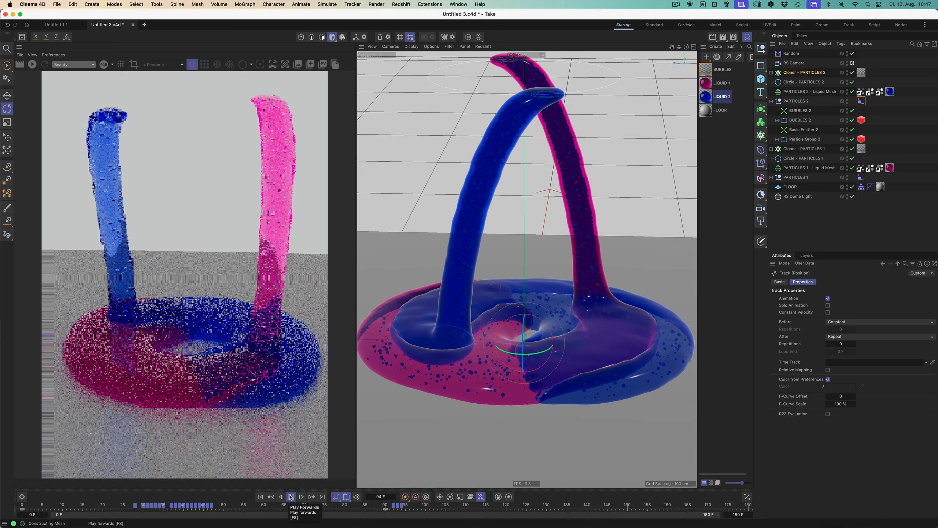
pyautogui.click(291, 497)
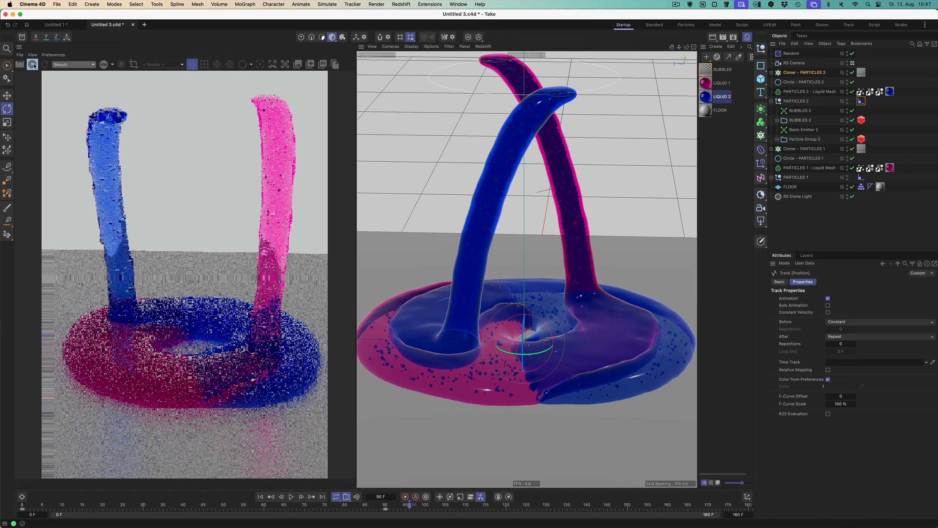
pyautogui.click(34, 65)
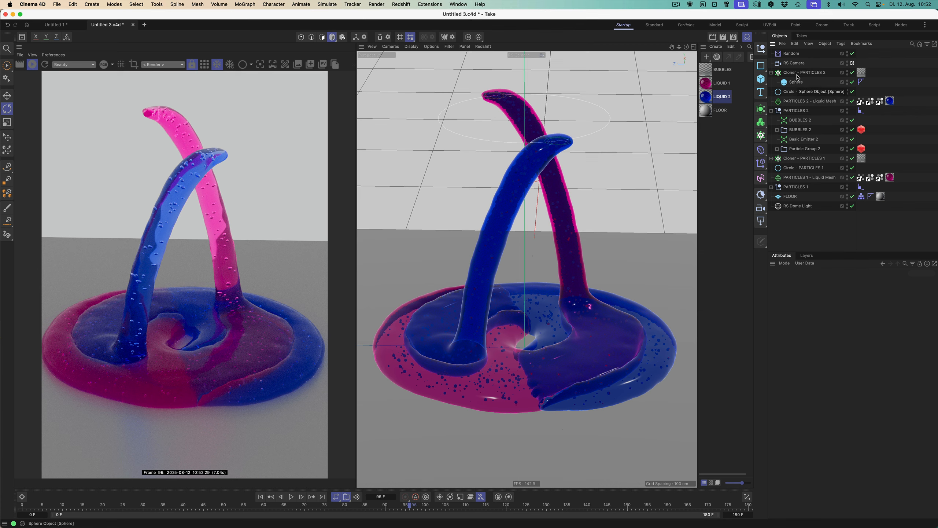
# - Add a plane object 0.5 cm wide and 0.5 cm high with one width segment and one height segment
pyautogui.click(761, 79)
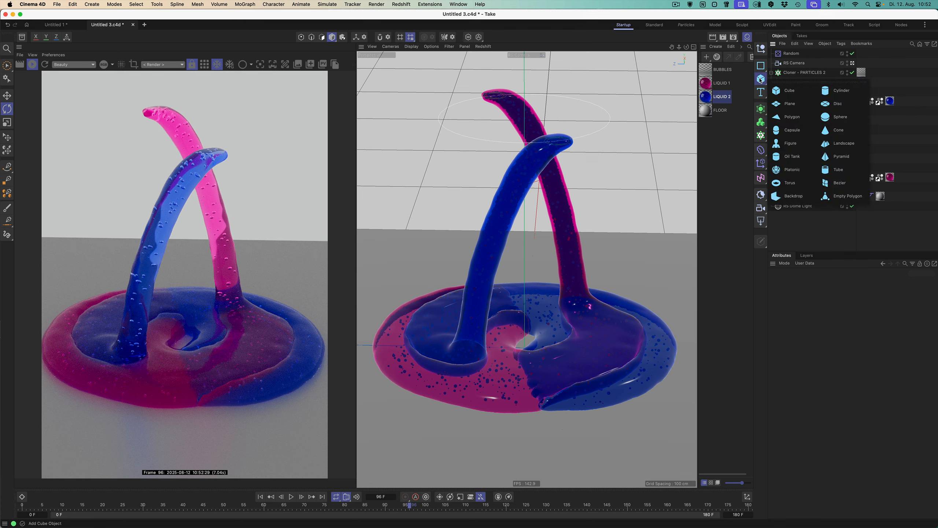
pyautogui.click(787, 104)
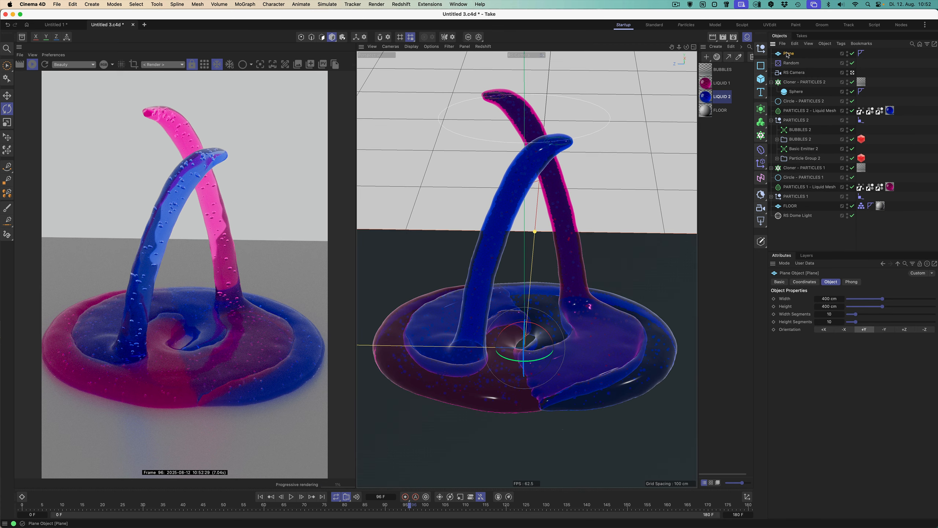
pyautogui.write('0.5')
pyautogui.press('Tab')
pyautogui.write('0.5')
pyautogui.press('Tab')
pyautogui.write('1')
pyautogui.press('Tab')
pyautogui.write('1')
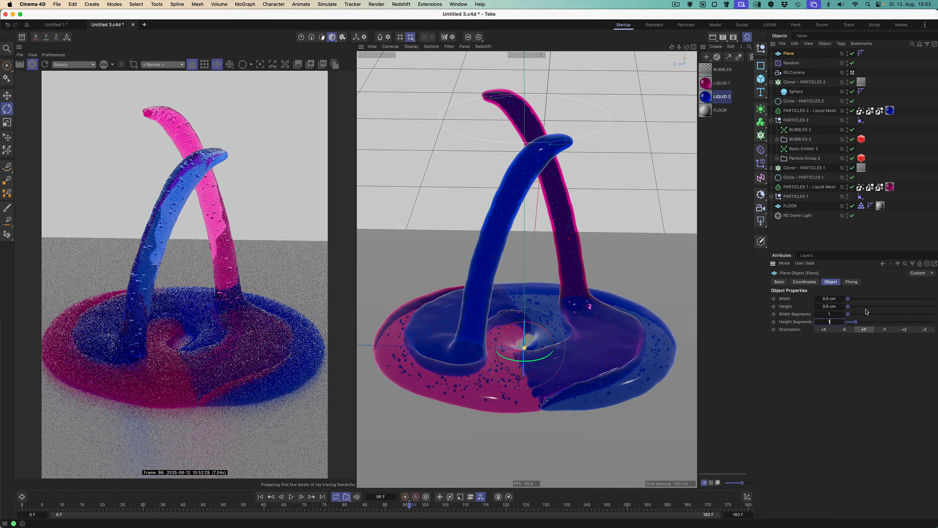
# - Make the plane a child of the PARTICLES 2 cloner and delete the sphere it clones
pyautogui.click(790, 53)
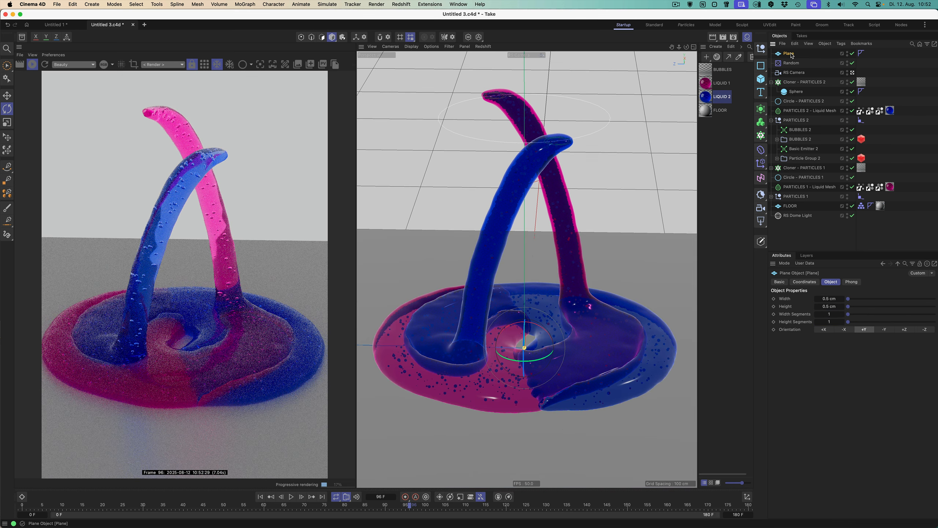
pyautogui.moveTo(791, 56); pyautogui.dragTo(794, 91)
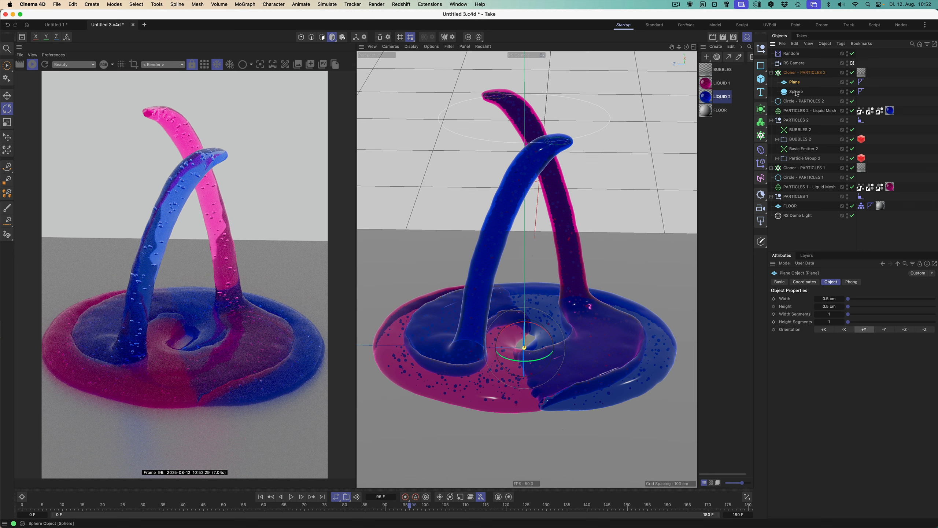
pyautogui.click(796, 93)
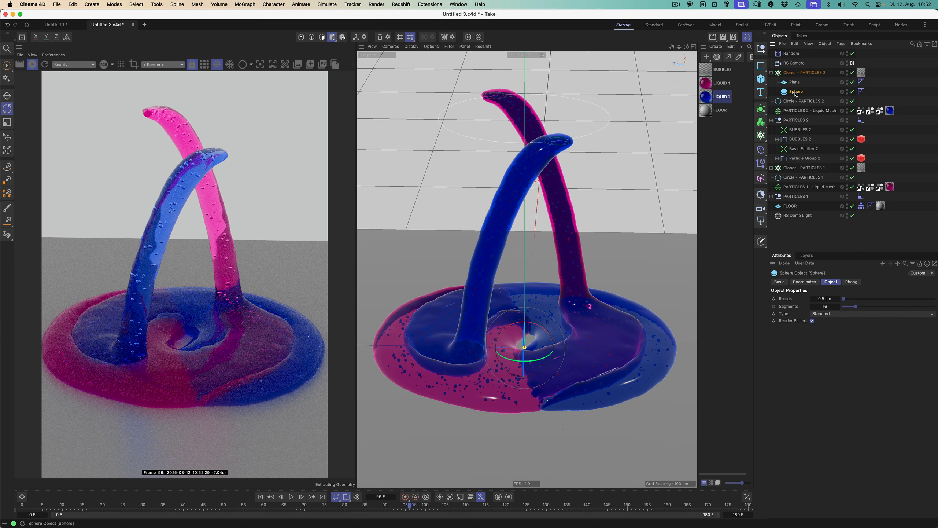
pyautogui.press('Delete')
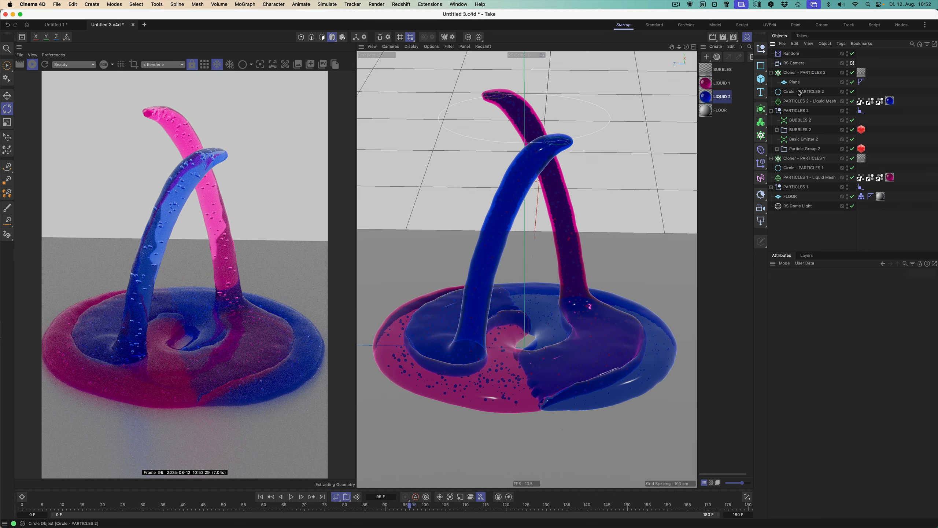
# - Create a Redshift OpenPBR material with Metalness 1 and assign it to the PARTICLES 2 cloner in place of its current material
pyautogui.click(721, 48)
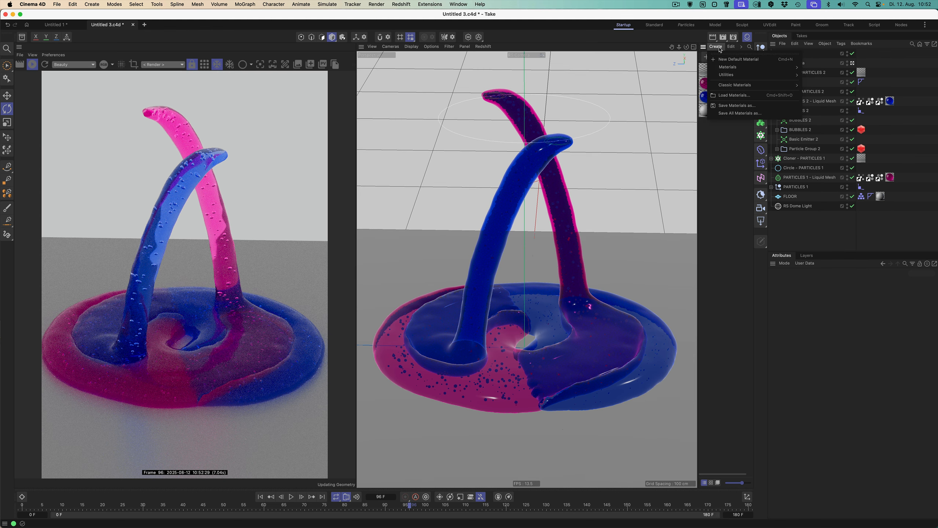
pyautogui.moveTo(728, 67)
pyautogui.click(816, 76)
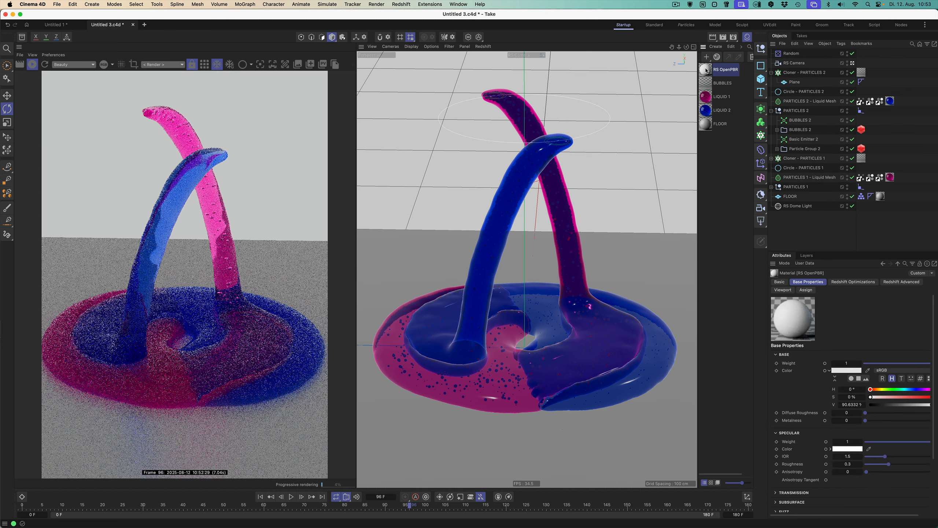
pyautogui.doubleClick(705, 70)
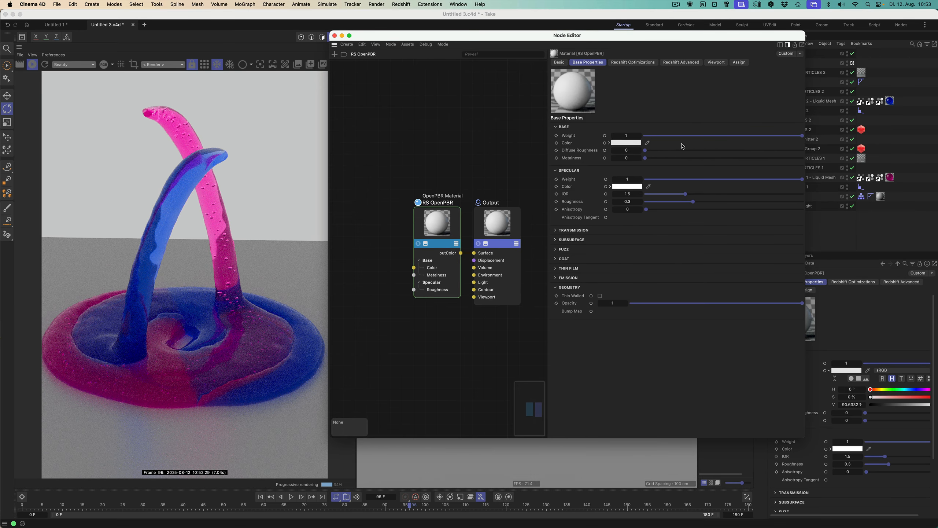
pyautogui.moveTo(655, 159); pyautogui.dragTo(804, 158)
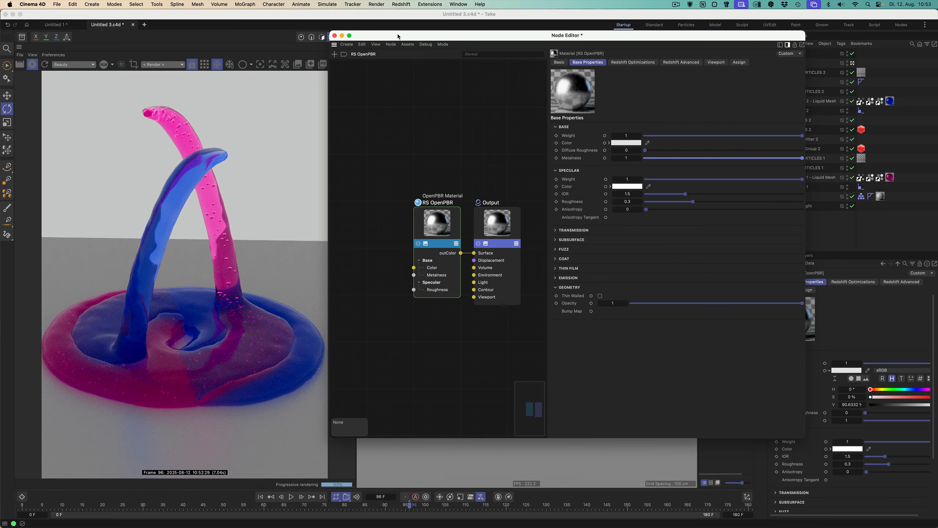
pyautogui.click(335, 36)
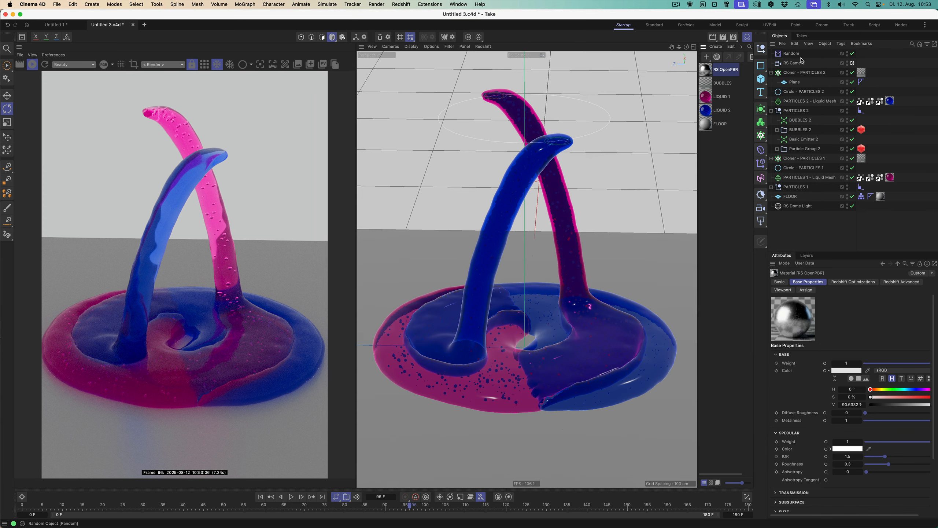
pyautogui.moveTo(860, 59); pyautogui.dragTo(862, 73)
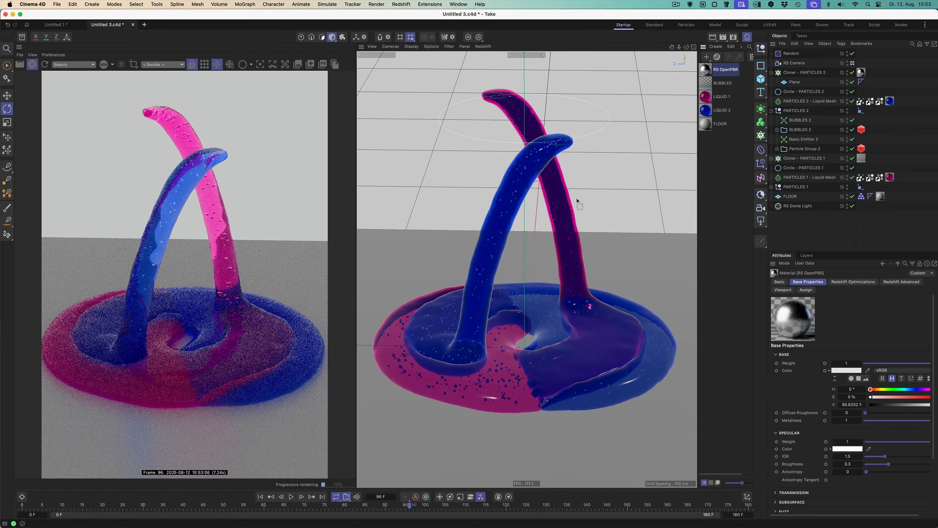
# - Set the cloned plane's width and height to 0.2 cm
pyautogui.scroll(10, 565, 208)
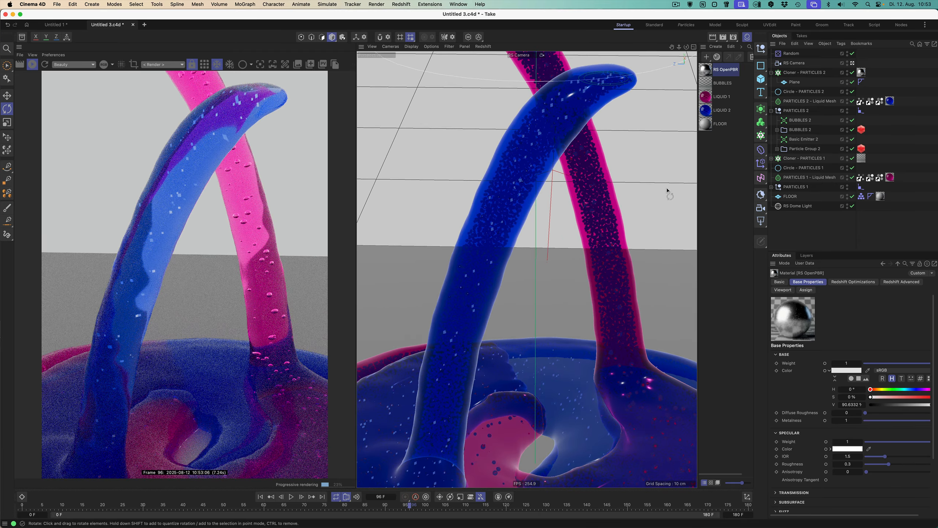
pyautogui.click(794, 81)
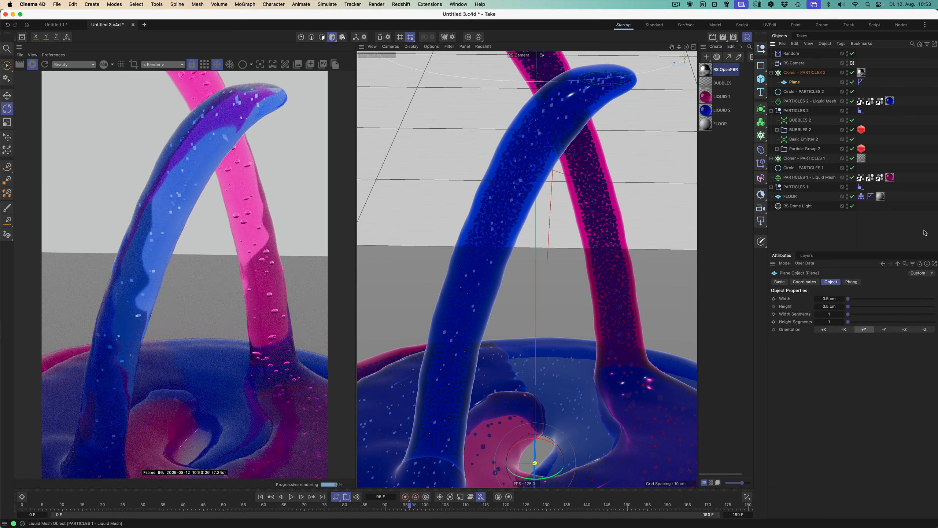
pyautogui.click(830, 298)
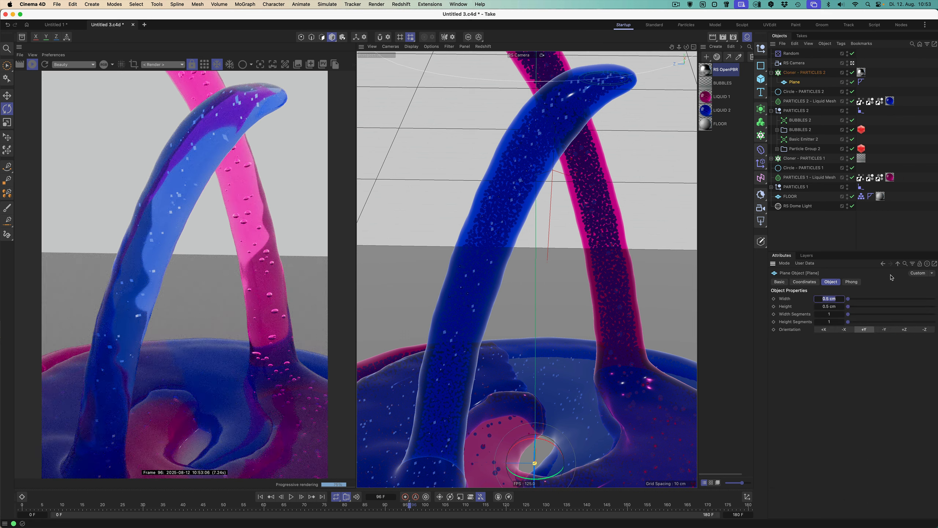
pyautogui.write('0,2')
pyautogui.press('Tab')
pyautogui.write('0,2')
pyautogui.press('Return')
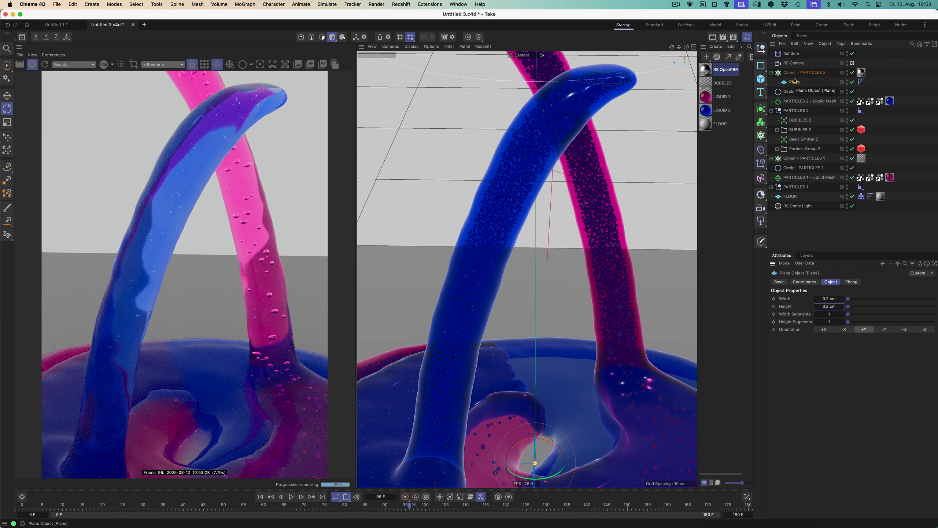
# - Move the Random effector directly above the PARTICLES 1 cloner in the object hierarchy and rename it Random 1
pyautogui.click(792, 55)
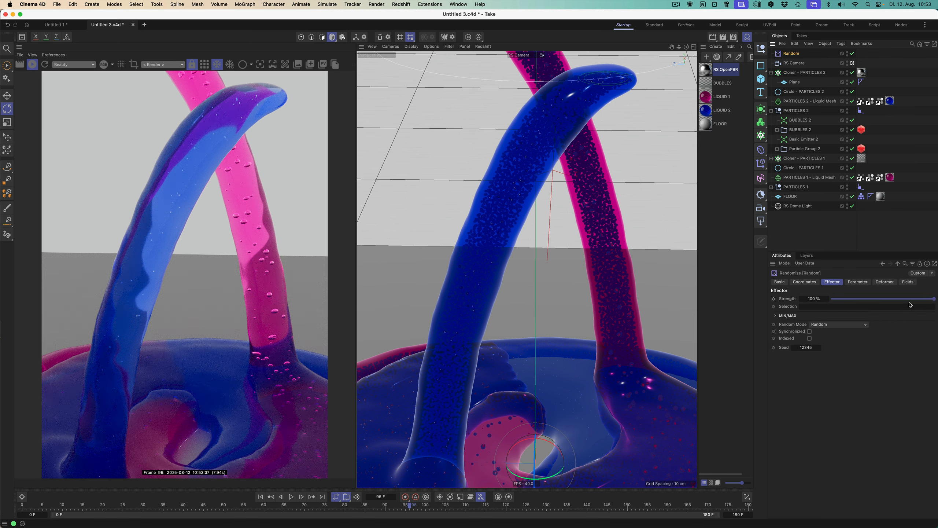
pyautogui.click(909, 283)
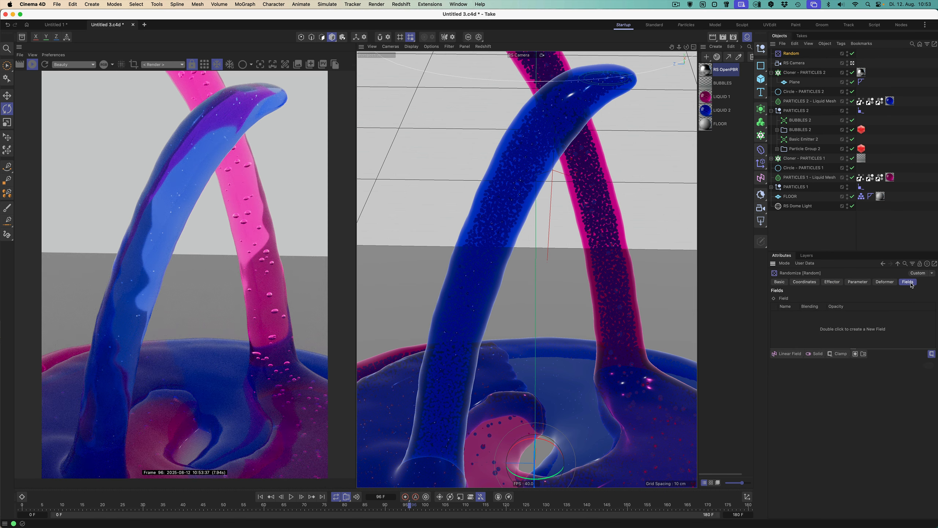
pyautogui.click(838, 283)
pyautogui.click(855, 282)
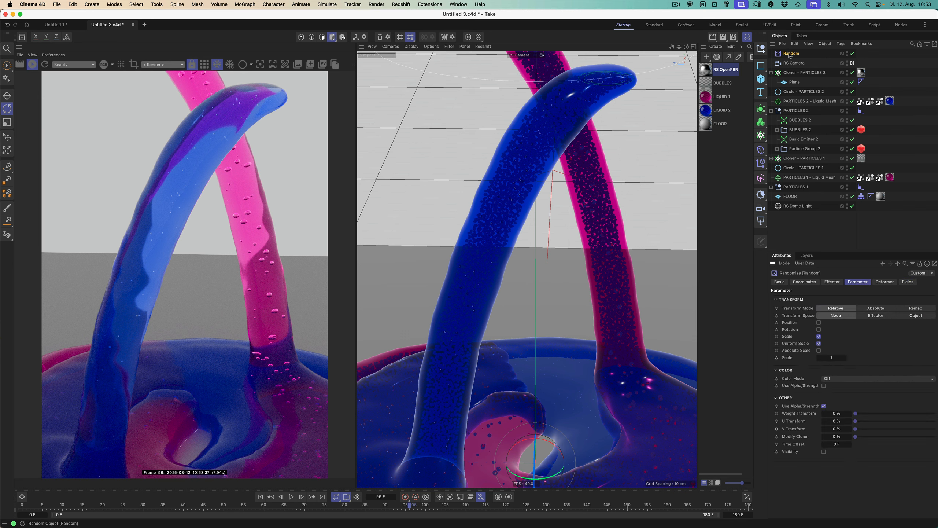
pyautogui.moveTo(790, 55); pyautogui.dragTo(808, 155)
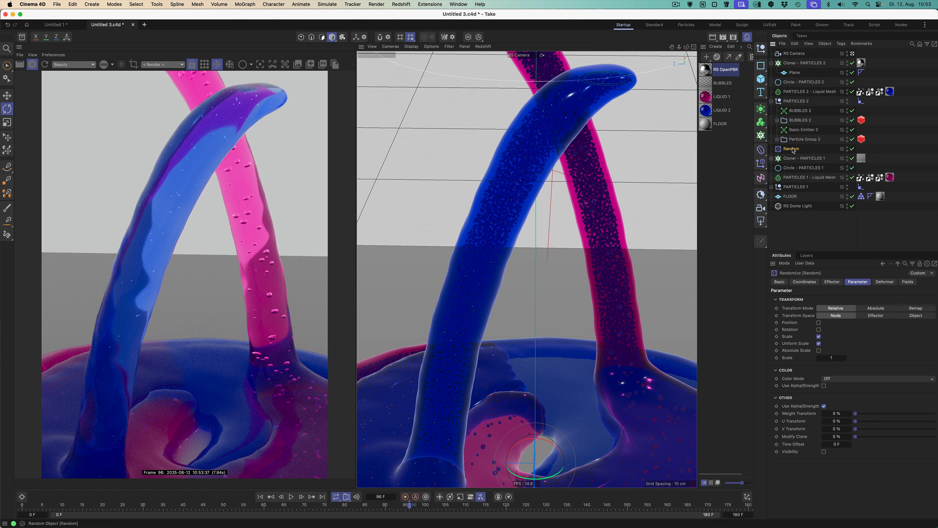
pyautogui.doubleClick(802, 148)
pyautogui.write('1')
pyautogui.press('Return')
# - Duplicate the Random 1 effector above the PARTICLES 2 cloner and rename the copy Random 2
pyautogui.keyDown('ctrl'); pyautogui.moveTo(794, 149); pyautogui.dragTo(797, 56); pyautogui.keyUp('ctrl')
pyautogui.doubleClick(797, 63)
pyautogui.click(809, 62)
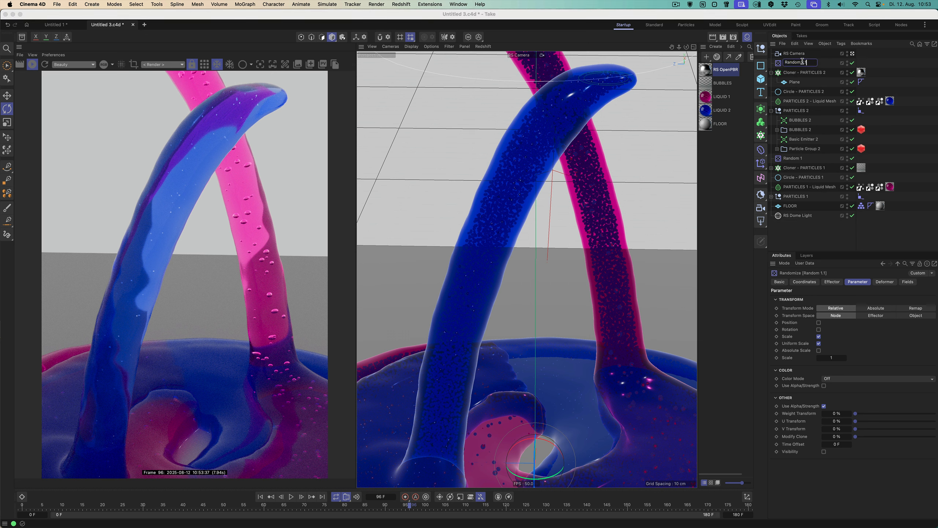
pyautogui.write('2')
pyautogui.press('Return')
# - Replace Random 1 with Random 2 as the effector of the PARTICLES 2 cloner
pyautogui.click(811, 73)
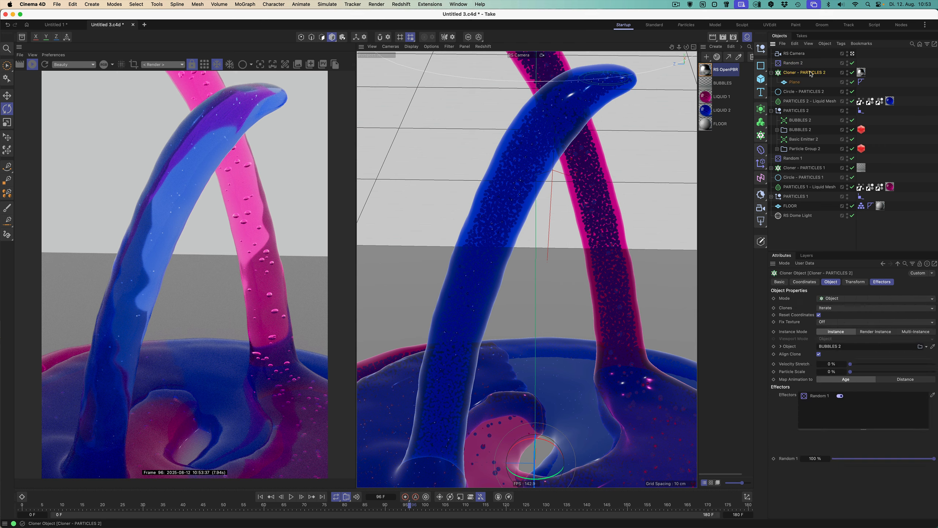
pyautogui.moveTo(794, 62); pyautogui.dragTo(844, 414)
pyautogui.click(826, 397)
pyautogui.press('Delete')
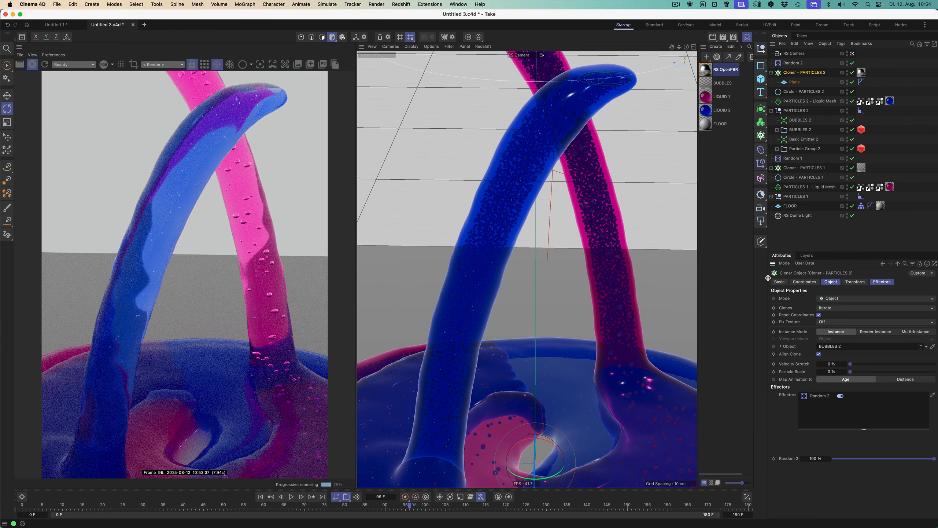
# - Set the Random 2 effector's uniform scale variation to 2
pyautogui.doubleClick(821, 396)
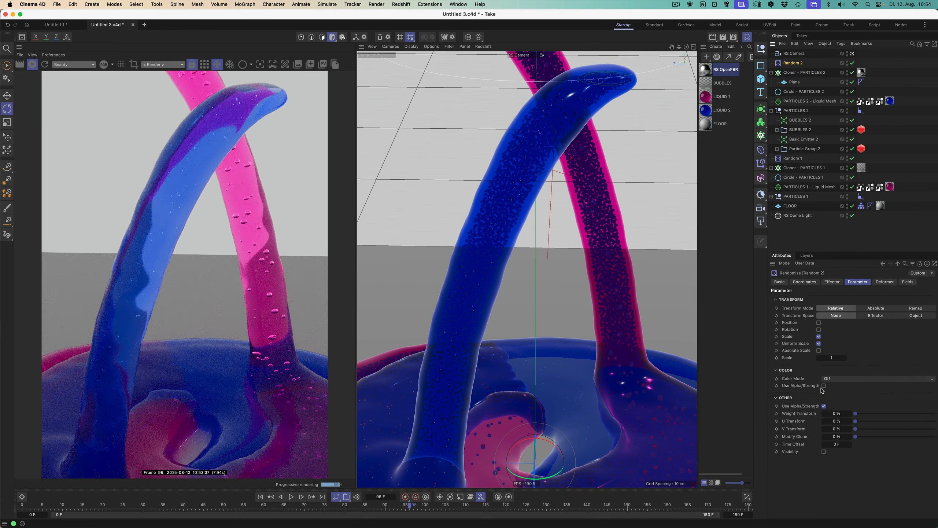
pyautogui.click(837, 358)
pyautogui.press('Return')
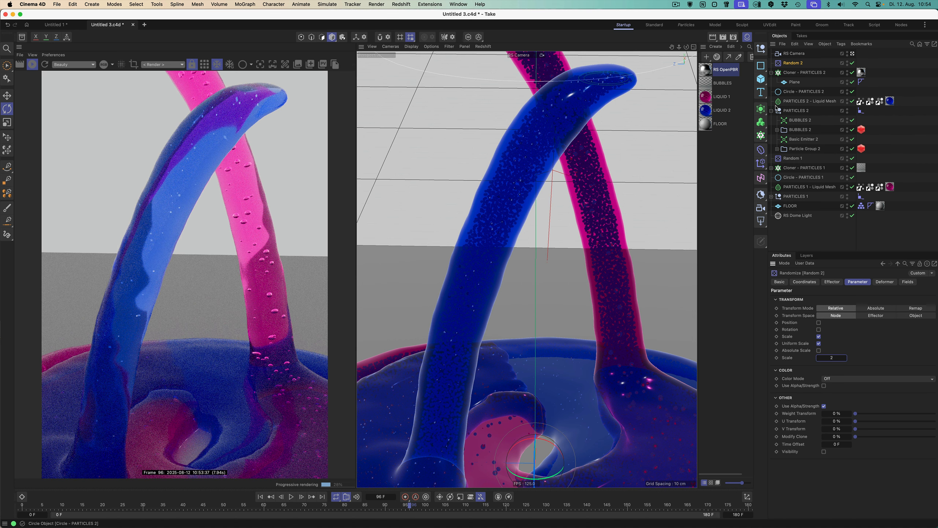
# - Set the BUBBLES 2 emitter's rate to 400 per second and stop the live Redshift render
pyautogui.click(810, 121)
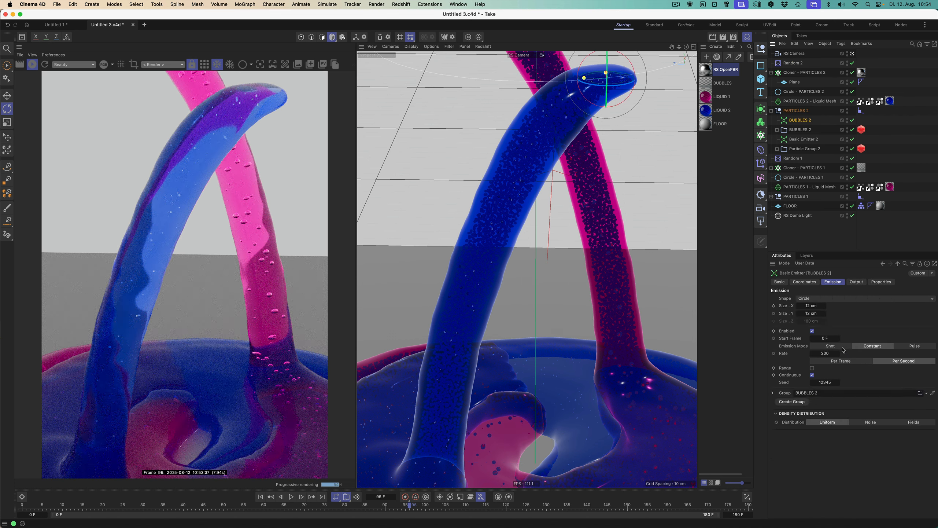
pyautogui.click(832, 353)
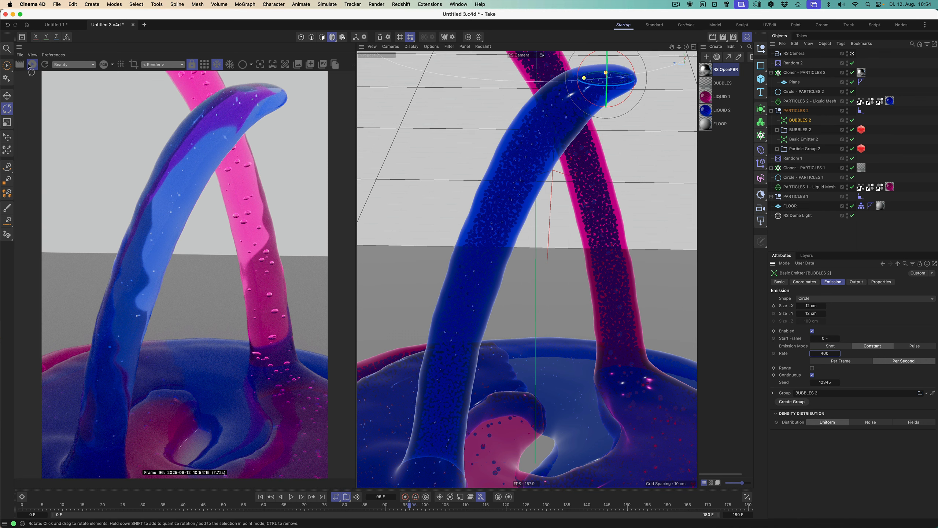
pyautogui.click(33, 64)
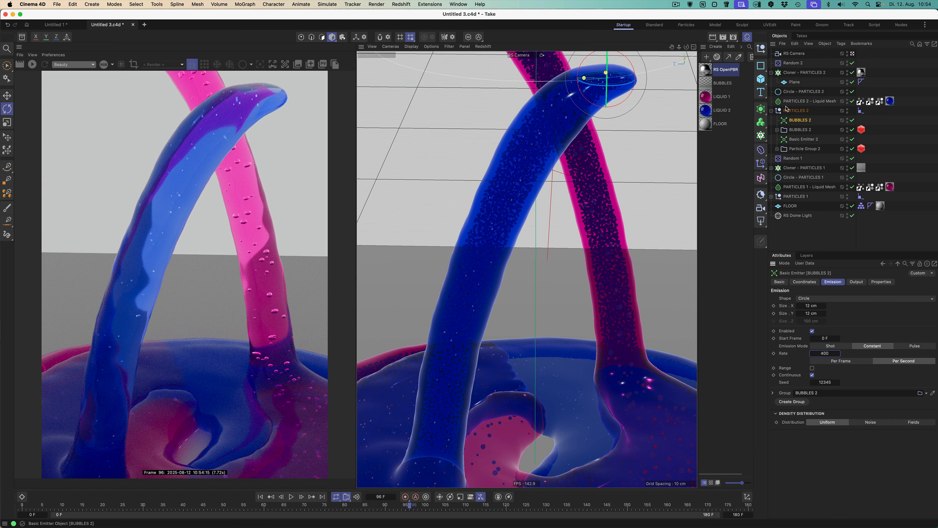
# - Set the RS OpenPBR material's emission luminance to about 447 and close the Node Editor
pyautogui.doubleClick(706, 69)
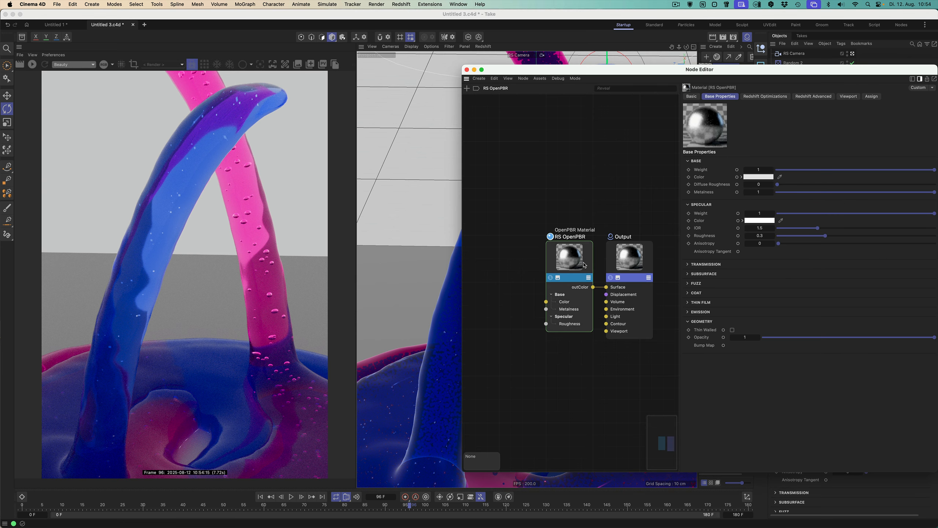
pyautogui.click(585, 265)
pyautogui.click(689, 319)
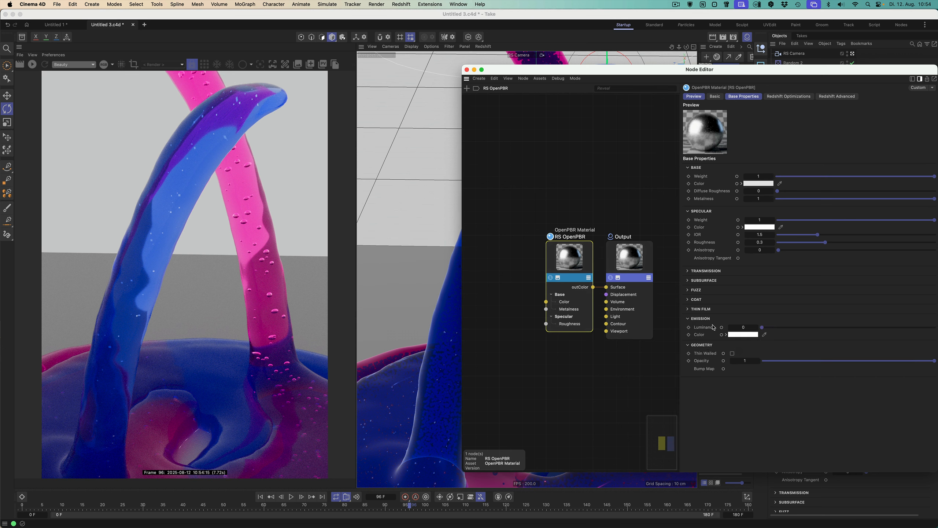
pyautogui.click(840, 327)
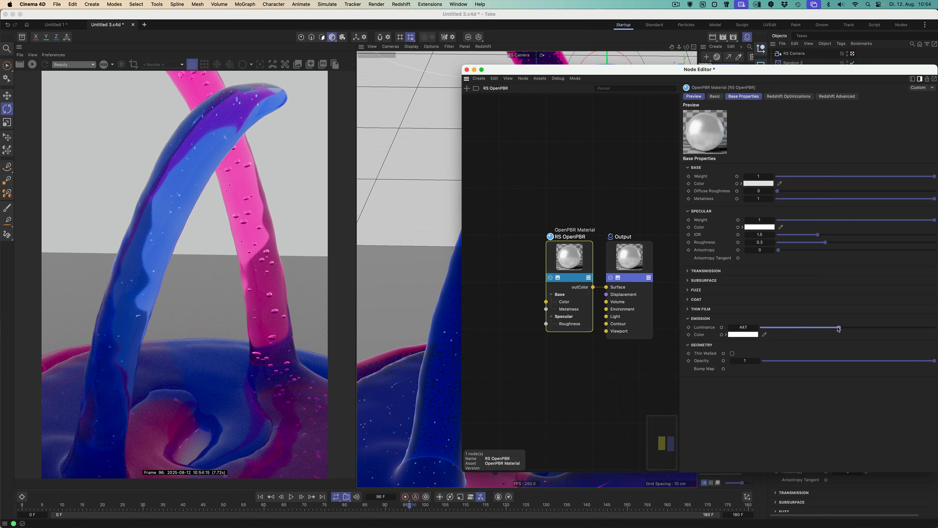
pyautogui.click(467, 70)
# - Rewind the animation to frame 0 and play the simulation, stopping at frame 48
pyautogui.click(260, 497)
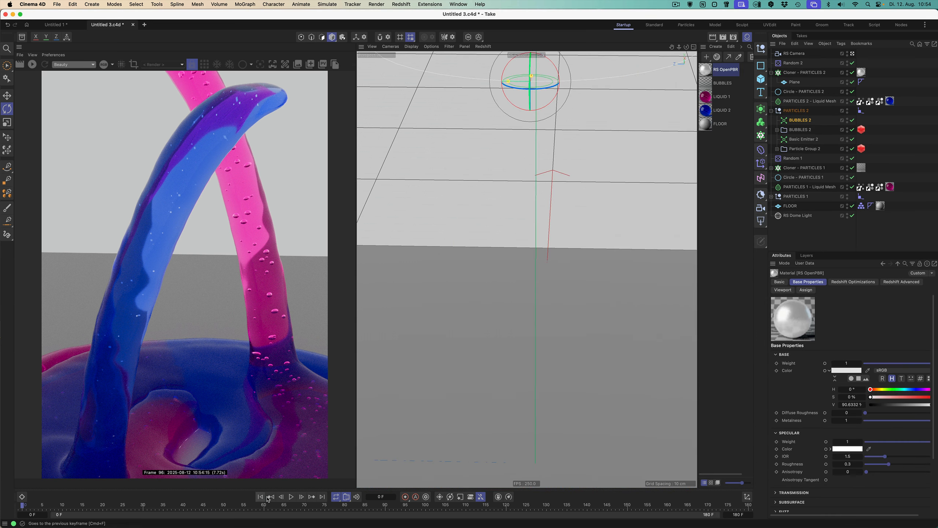
pyautogui.click(292, 497)
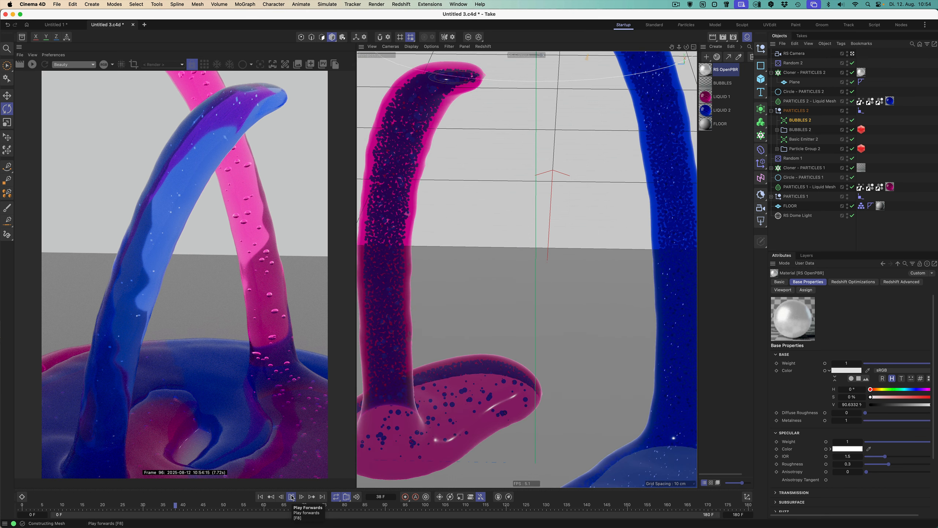
pyautogui.click(292, 497)
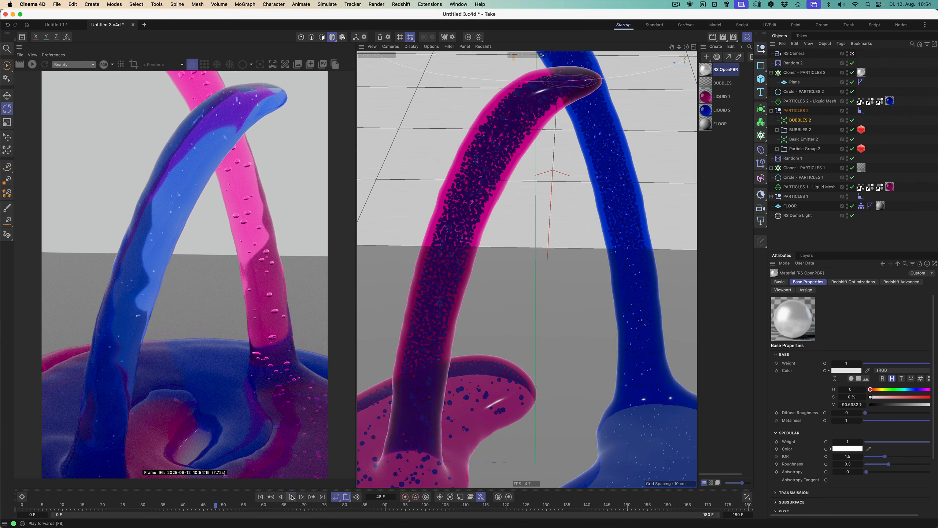
# - Start the live Redshift render and frame both poured streams with their puddles
pyautogui.click(32, 64)
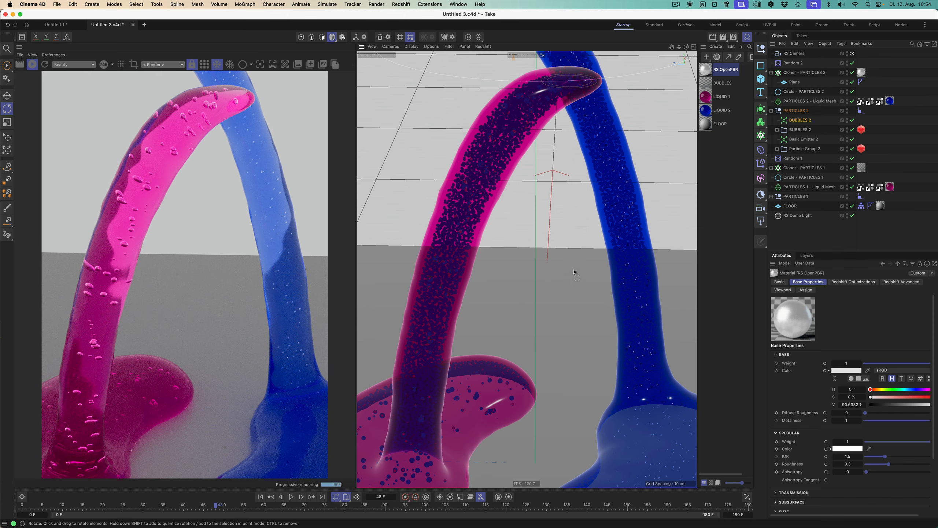
pyautogui.keyDown('alt'); pyautogui.moveTo(564, 276); pyautogui.dragTo(522, 295); pyautogui.keyUp('alt')
pyautogui.scroll(-3, 460, 274)
pyautogui.keyDown('alt'); pyautogui.moveTo(460, 270); pyautogui.dragTo(532, 256, button='middle'); pyautogui.keyUp('alt')
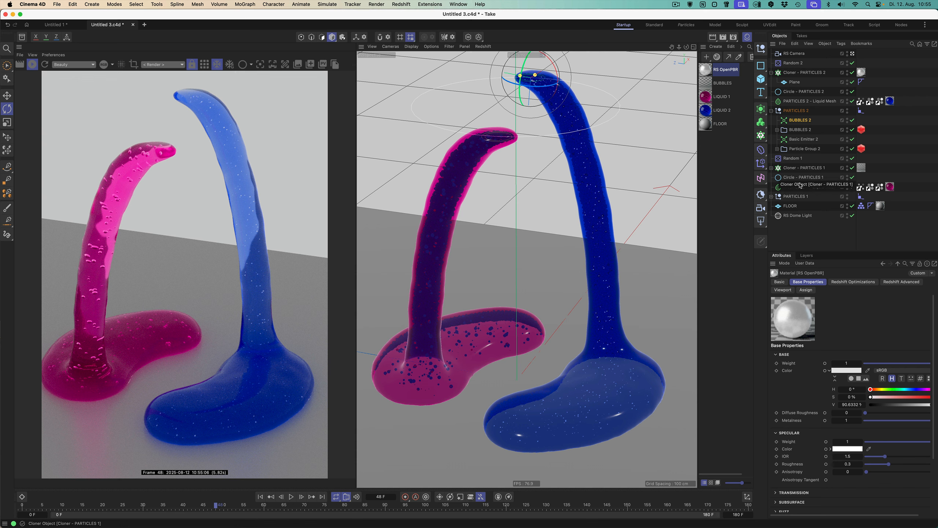
# - Expand PARTICLES 1 and open the BUBBLES 1 emitter's emission rate for editing
pyautogui.click(771, 197)
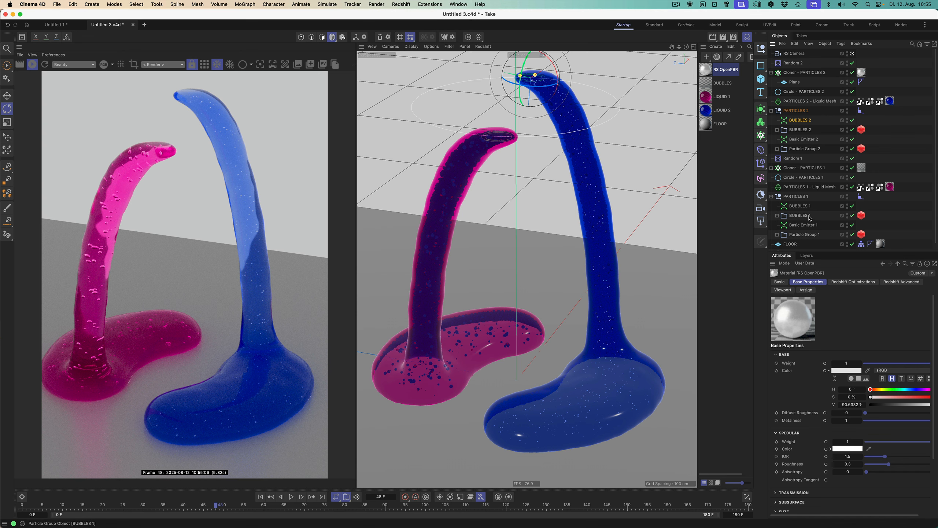
pyautogui.click(802, 207)
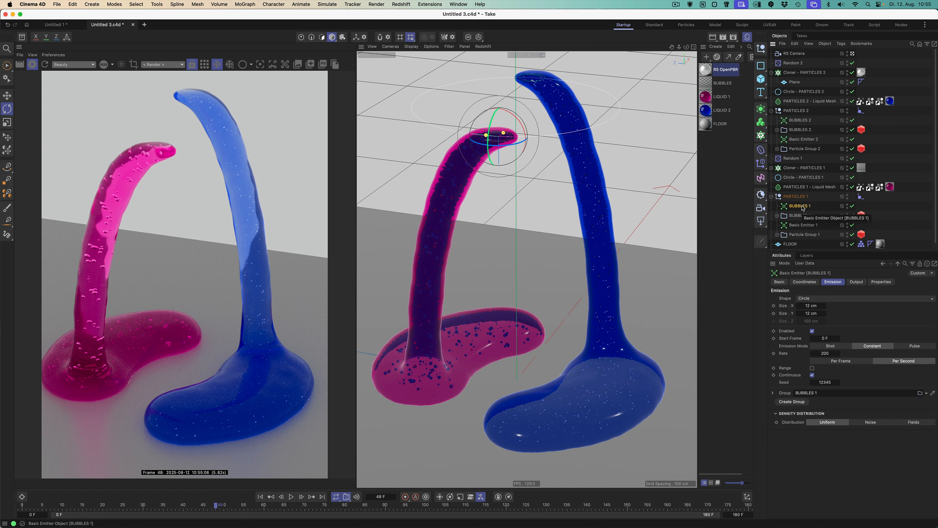
pyautogui.click(794, 159)
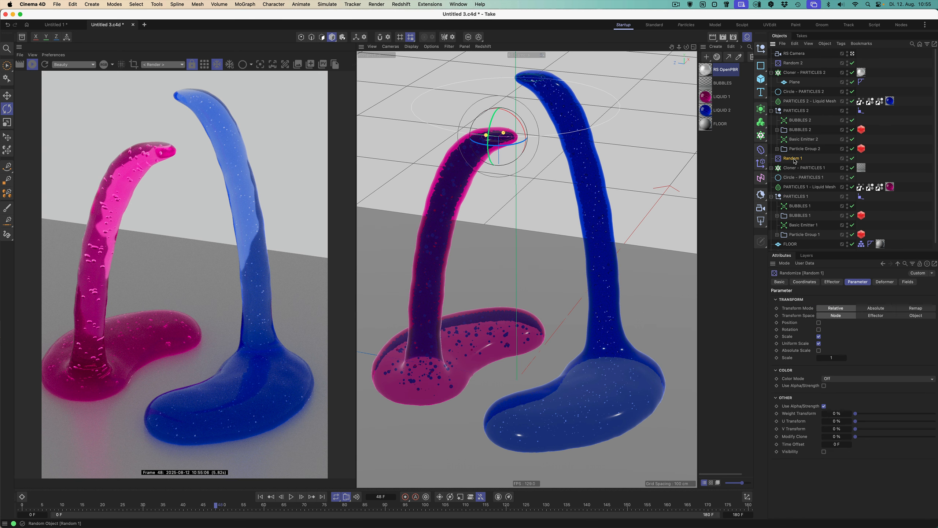
pyautogui.click(800, 206)
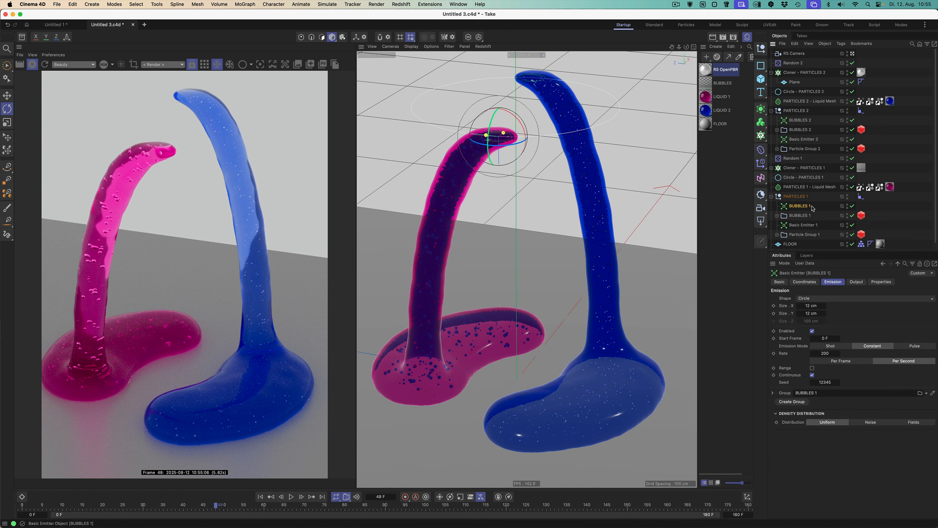
pyautogui.doubleClick(824, 353)
# - Set the radius of the sphere inside Cloner - PARTICLES 1 to 0.2 cm
pyautogui.click(795, 82)
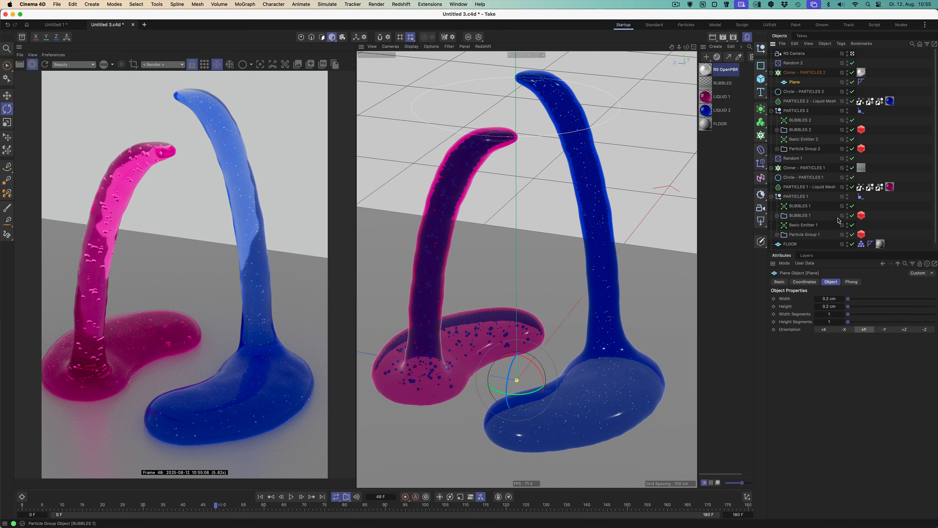
pyautogui.click(772, 169)
pyautogui.click(796, 178)
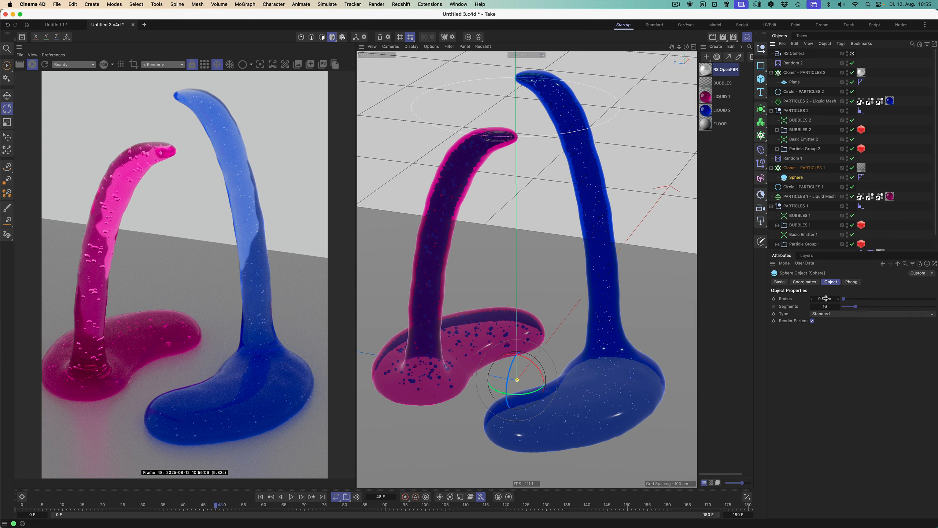
pyautogui.click(826, 298)
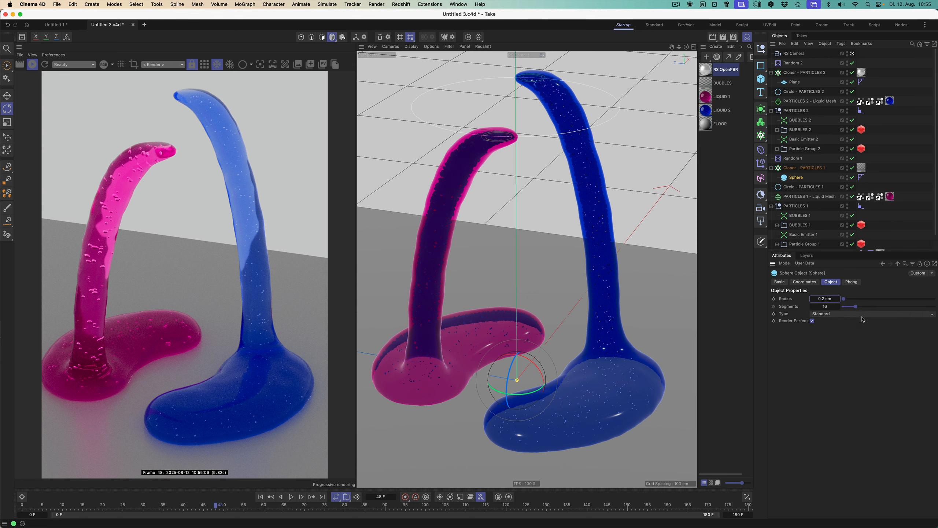
# - Set the Random 1 effector's uniform scale variation to 2 and stop the live Redshift render
pyautogui.click(794, 158)
pyautogui.click(834, 358)
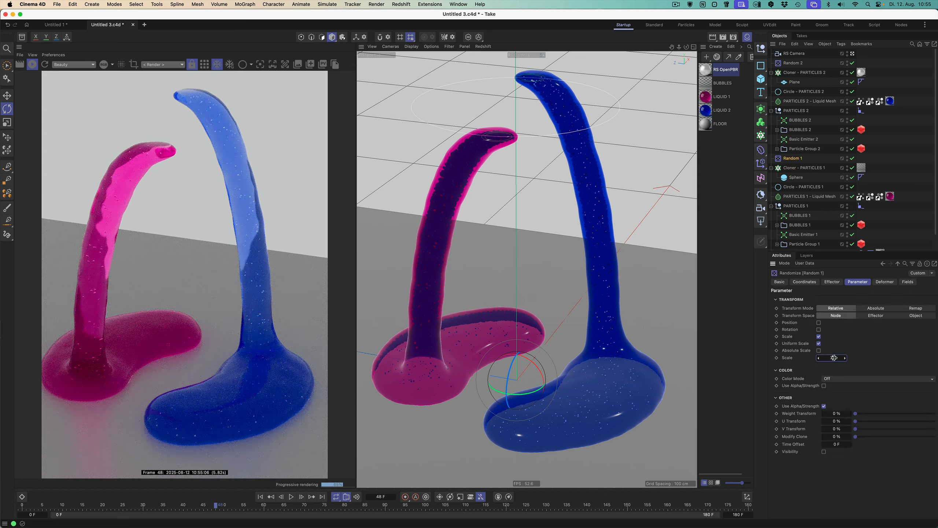
pyautogui.write('2')
pyautogui.press('Return')
pyautogui.click(33, 65)
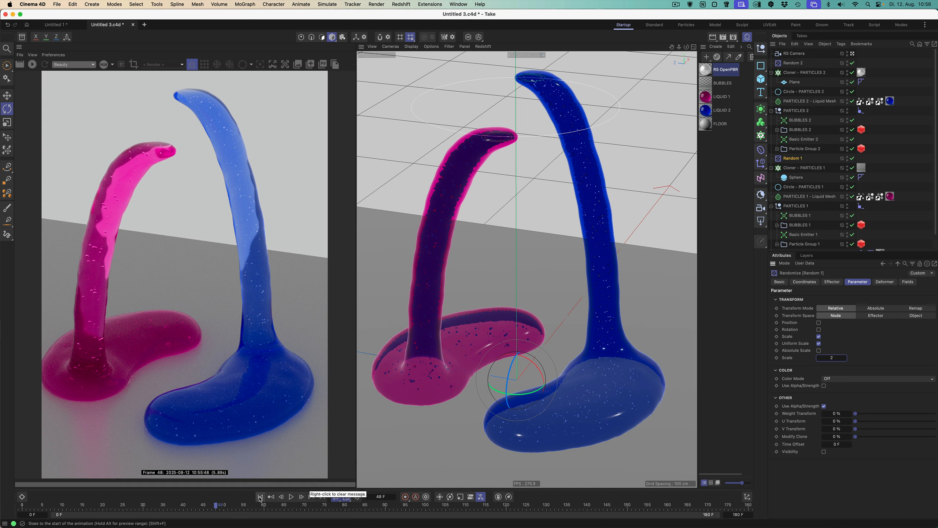
pyautogui.moveTo(584, 244); pyautogui.dragTo(528, 246)
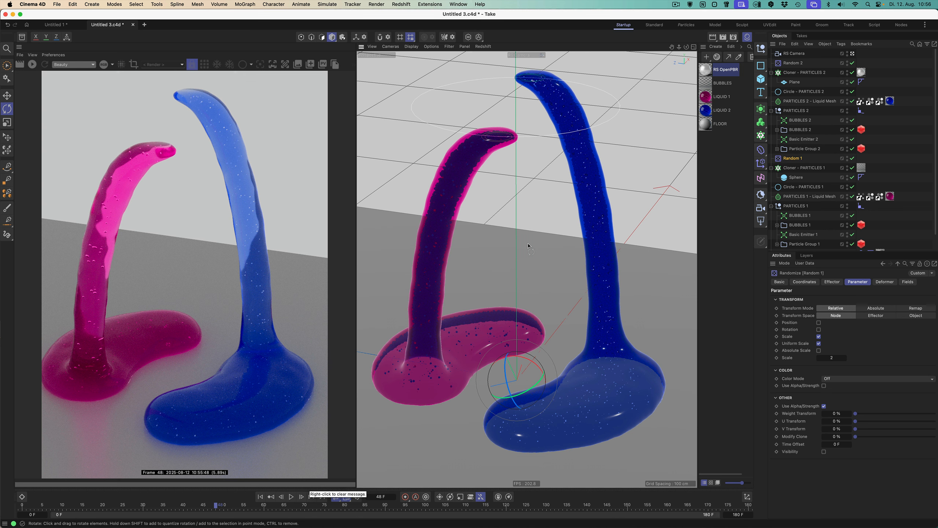
pyautogui.press('super+z')
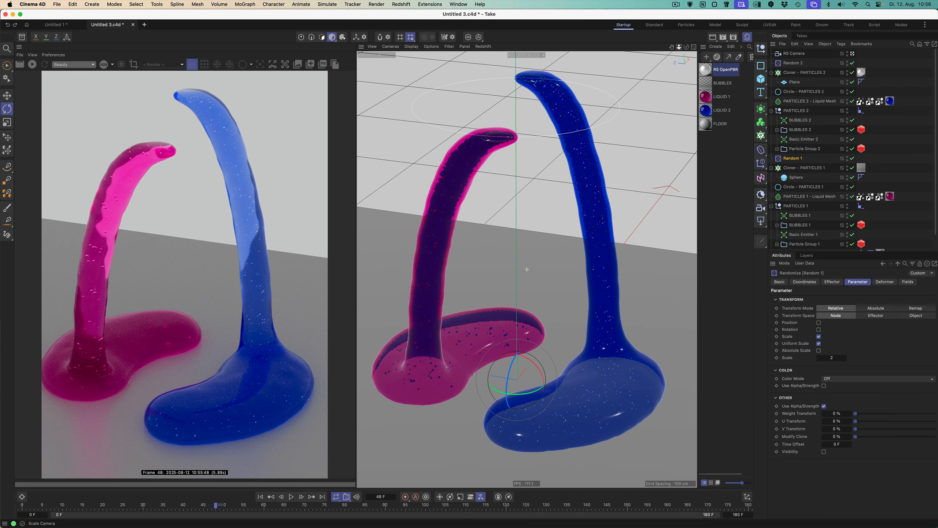
# - Collapse both cloners and the PARTICLES 1 and PARTICLES 2 groups in the object hierarchy
pyautogui.moveTo(679, 47); pyautogui.dragTo(661, 52)
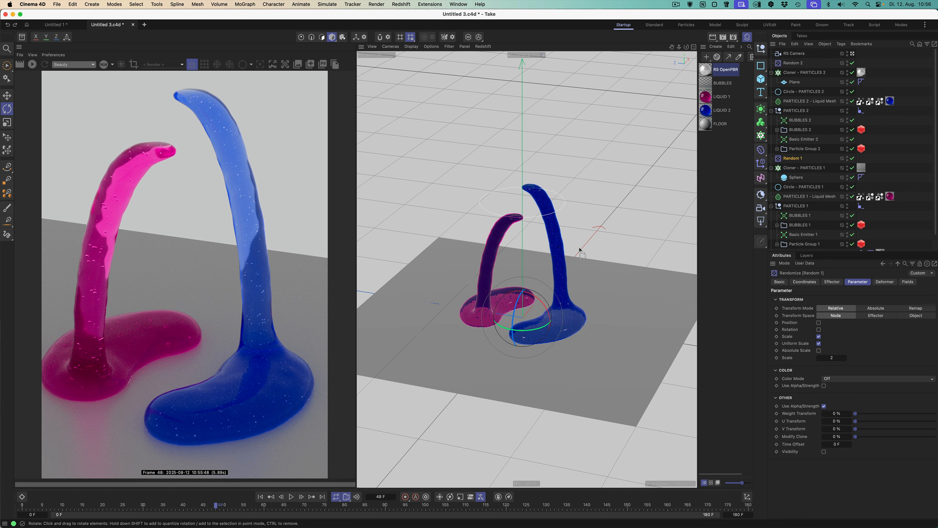
pyautogui.keyDown('alt'); pyautogui.moveTo(599, 256); pyautogui.dragTo(634, 256); pyautogui.keyUp('alt')
pyautogui.keyDown('alt'); pyautogui.moveTo(634, 255); pyautogui.dragTo(568, 245, button='middle'); pyautogui.keyUp('alt')
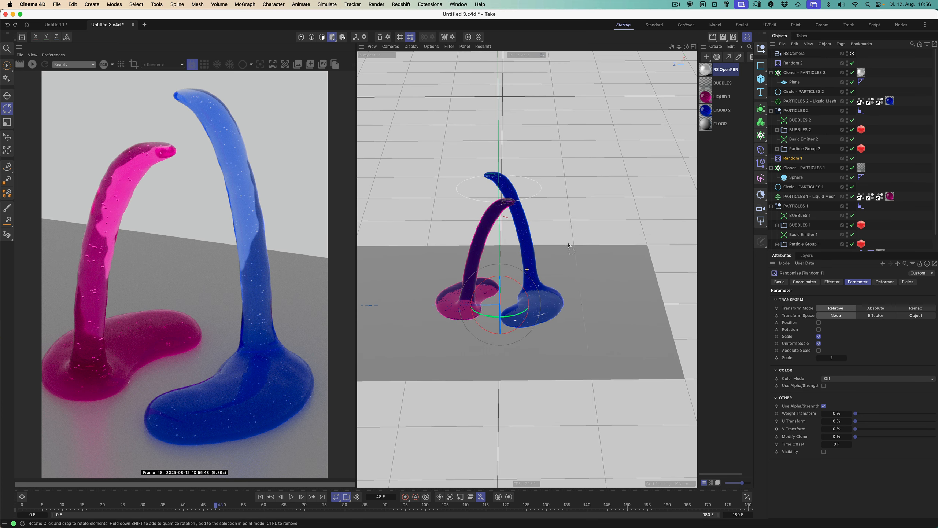
pyautogui.click(772, 72)
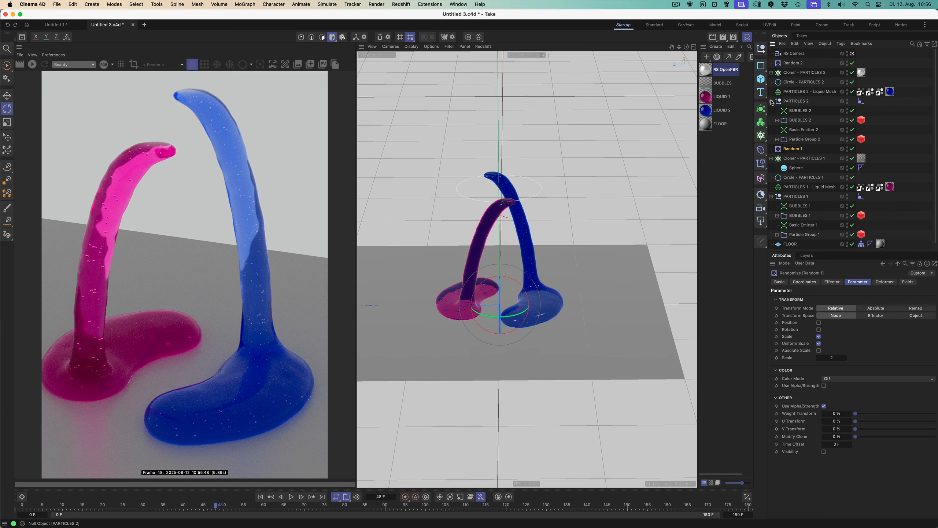
pyautogui.click(771, 100)
pyautogui.click(771, 120)
pyautogui.click(772, 148)
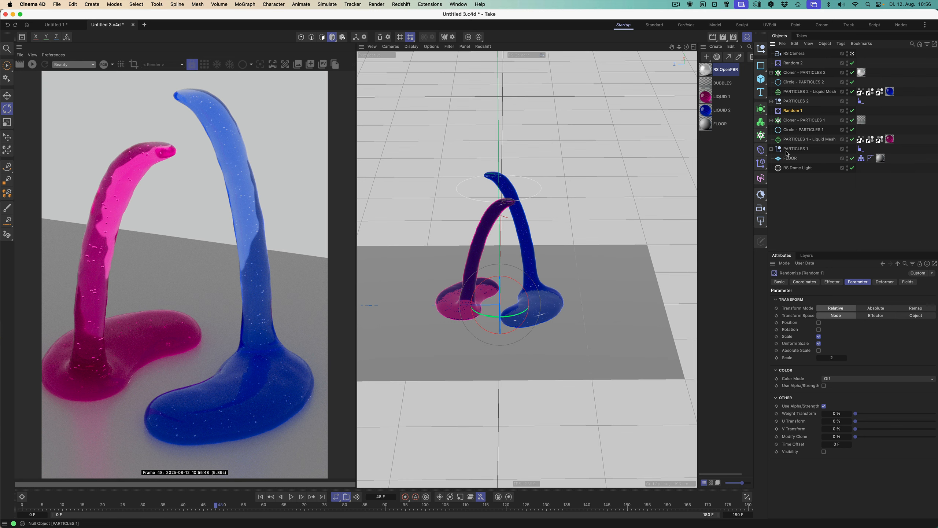
# - Place a Redshift area light at the floor's outer side beyond the blue stream and restart the live render
pyautogui.click(761, 222)
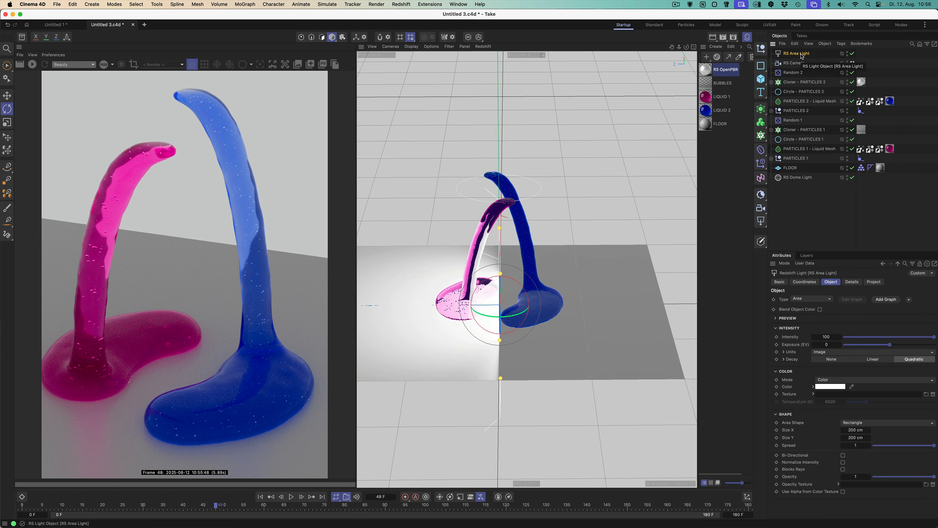
pyautogui.press('e')
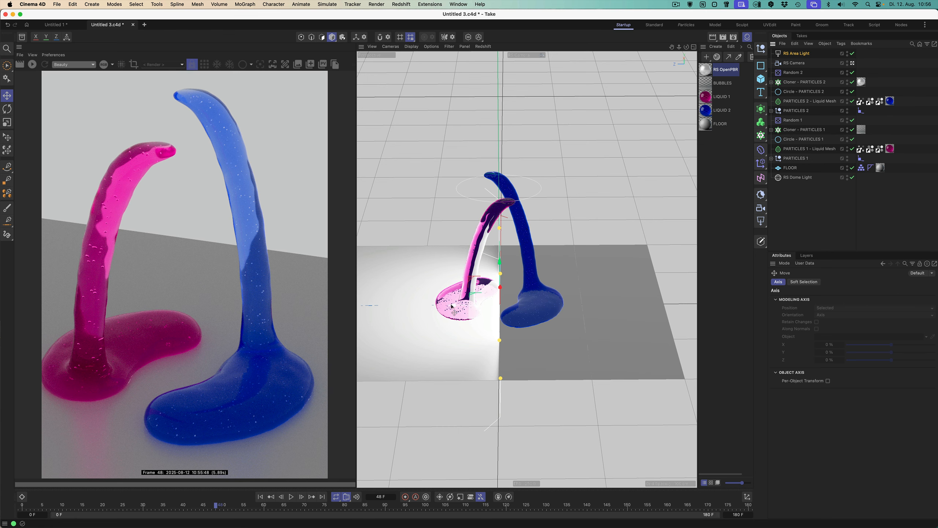
pyautogui.moveTo(452, 306); pyautogui.dragTo(628, 299)
pyautogui.click(32, 64)
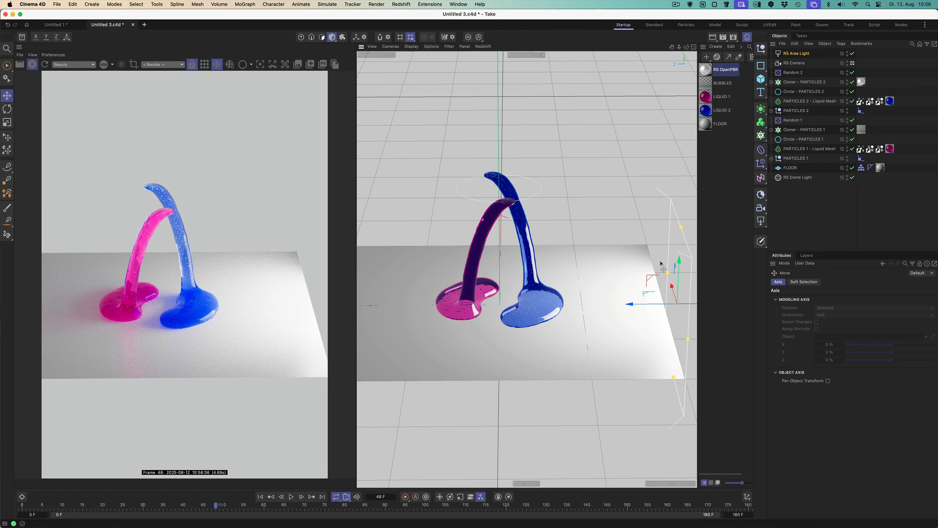
# - Add a Target tag to the RS Area Light
pyautogui.rightClick(795, 54)
pyautogui.moveTo(824, 74)
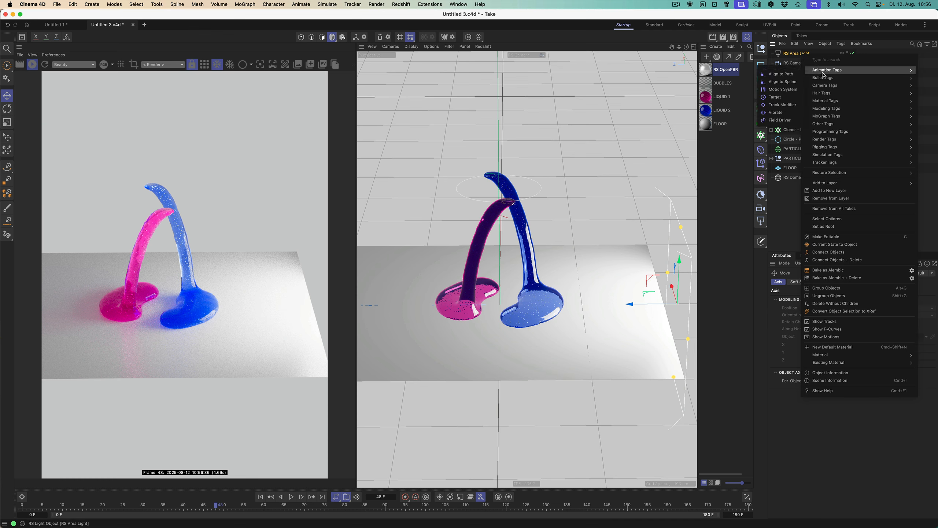
pyautogui.click(775, 97)
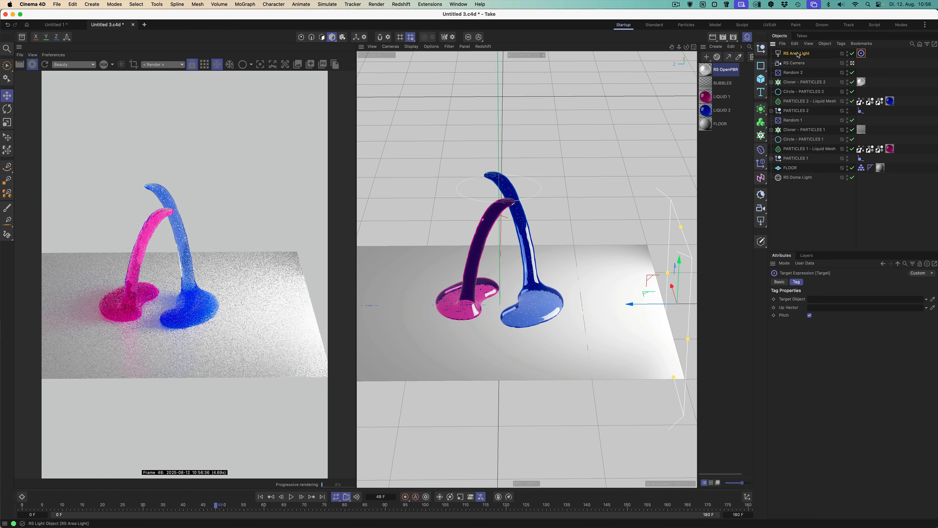
# - Create a null object at the scene origin and rename it TARGET
pyautogui.click(761, 48)
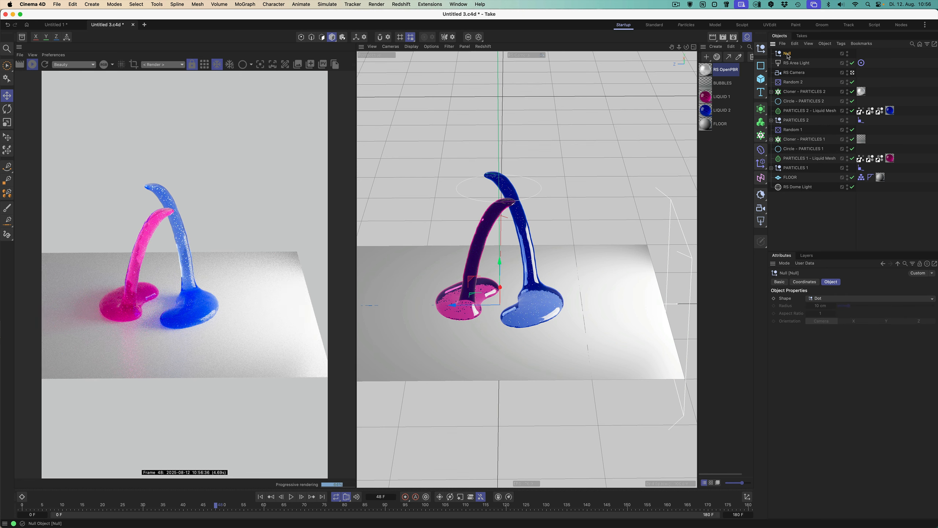
pyautogui.doubleClick(788, 53)
pyautogui.press('BackSpace')
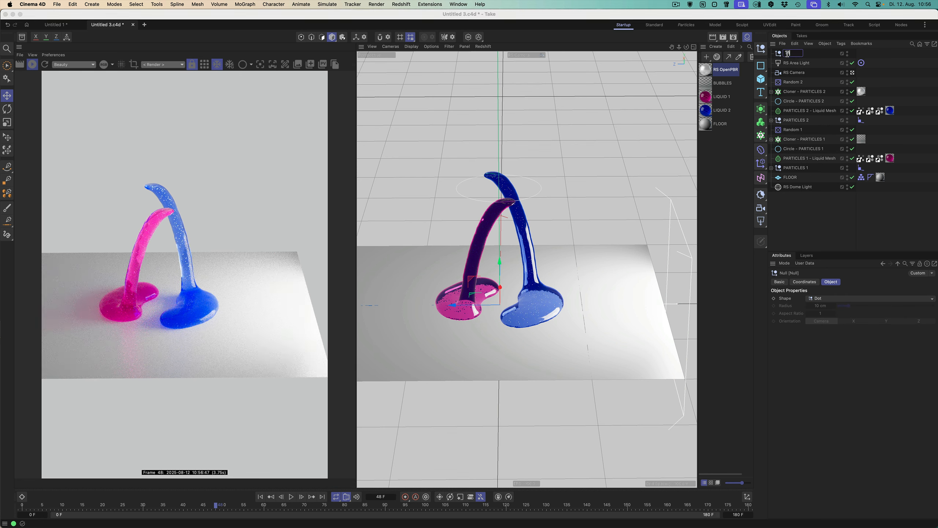
pyautogui.press('Return')
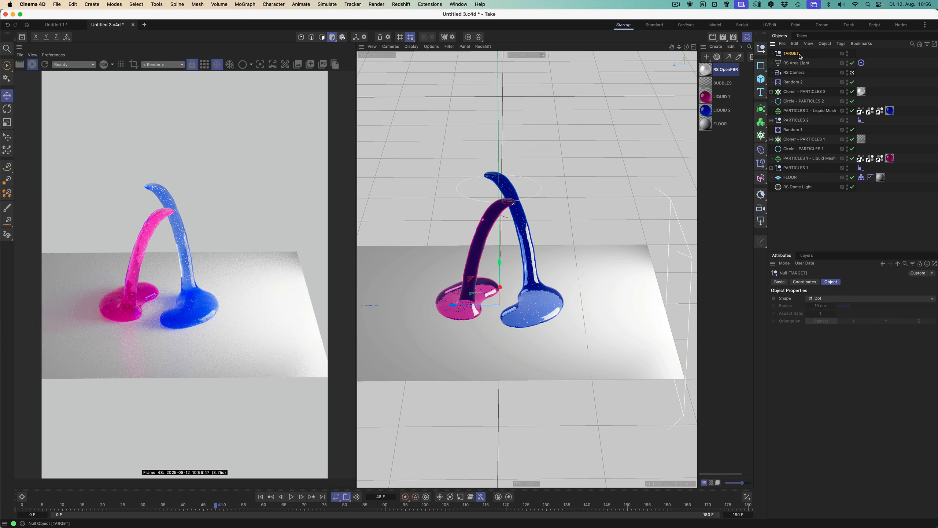
# - Assign the TARGET null as the area light's target object and move the light farther out from the blue stream
pyautogui.click(860, 62)
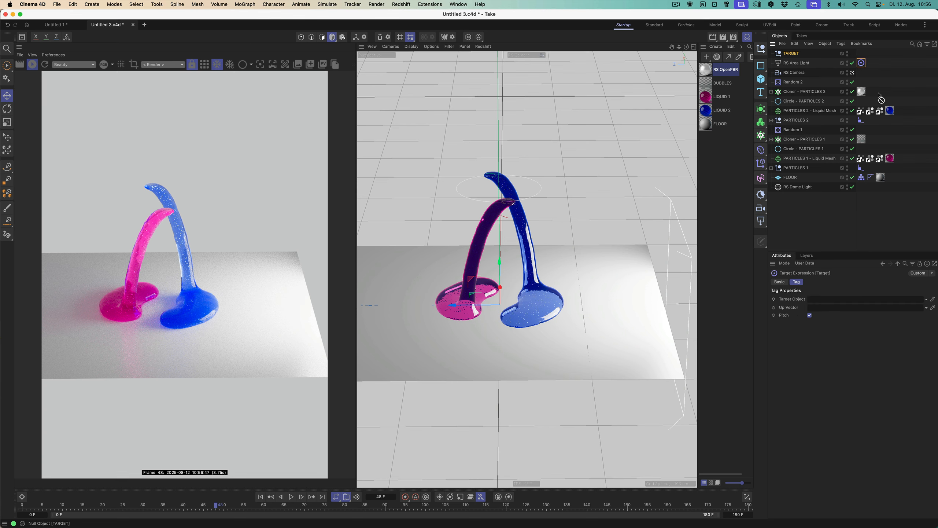
pyautogui.moveTo(881, 98); pyautogui.dragTo(820, 299)
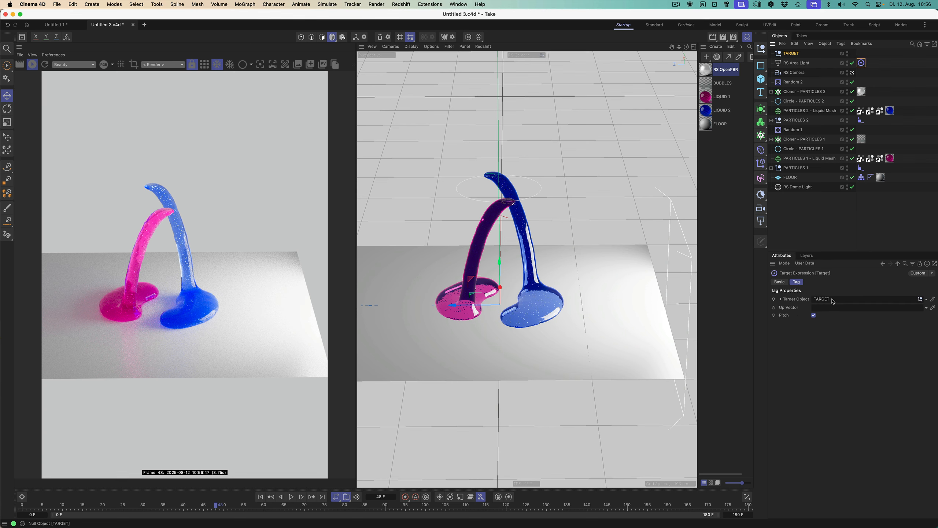
pyautogui.click(796, 65)
pyautogui.moveTo(676, 268)
pyautogui.mouseDown()
pyautogui.moveTo(664, 223)
pyautogui.moveTo(693, 264)
pyautogui.mouseUp()
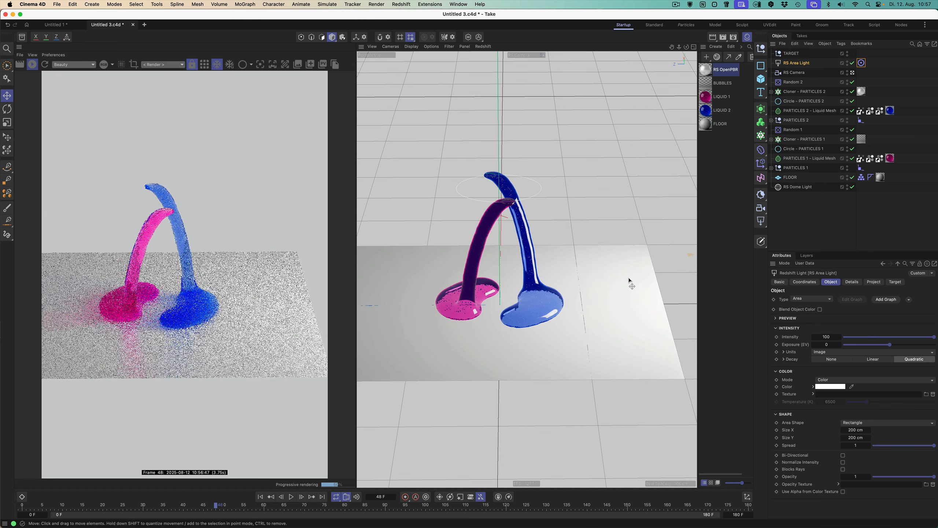
pyautogui.scroll(5, 629, 293)
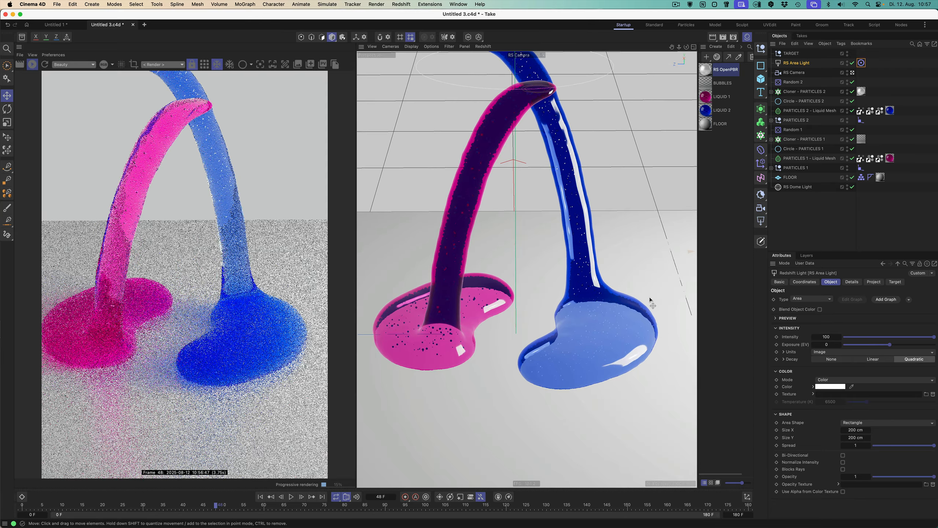
pyautogui.scroll(3, 588, 335)
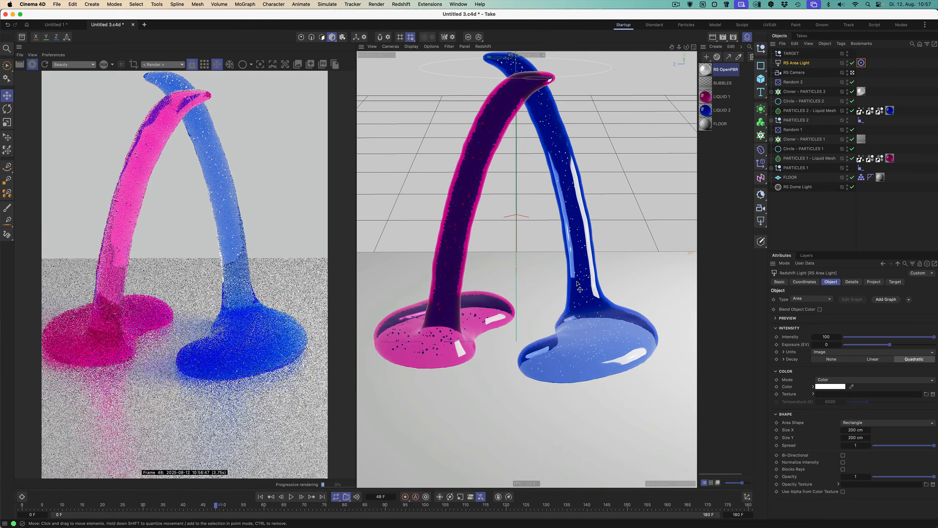
pyautogui.keyDown('alt'); pyautogui.moveTo(576, 282); pyautogui.dragTo(585, 290, button='middle'); pyautogui.keyUp('alt')
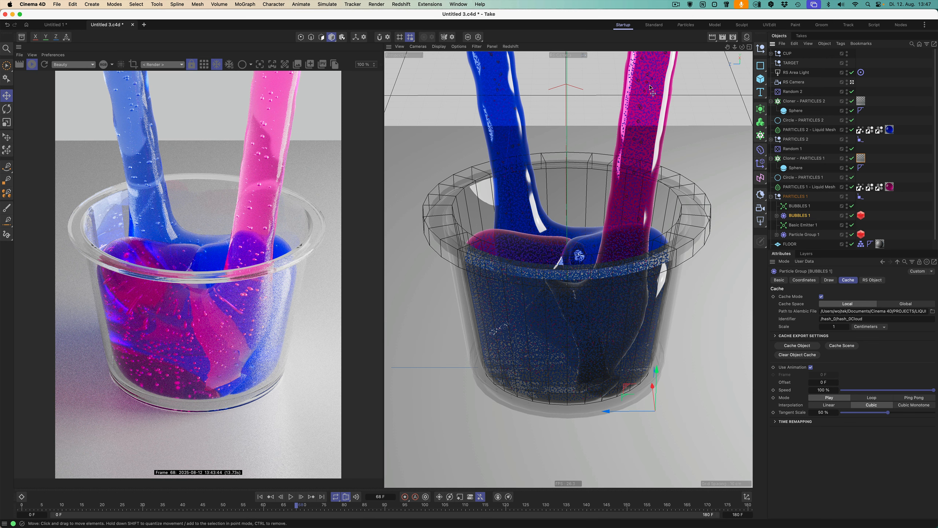
# - Review the CUP null's properties and the BUBBLES 1 particle group's cache settings
pyautogui.click(790, 54)
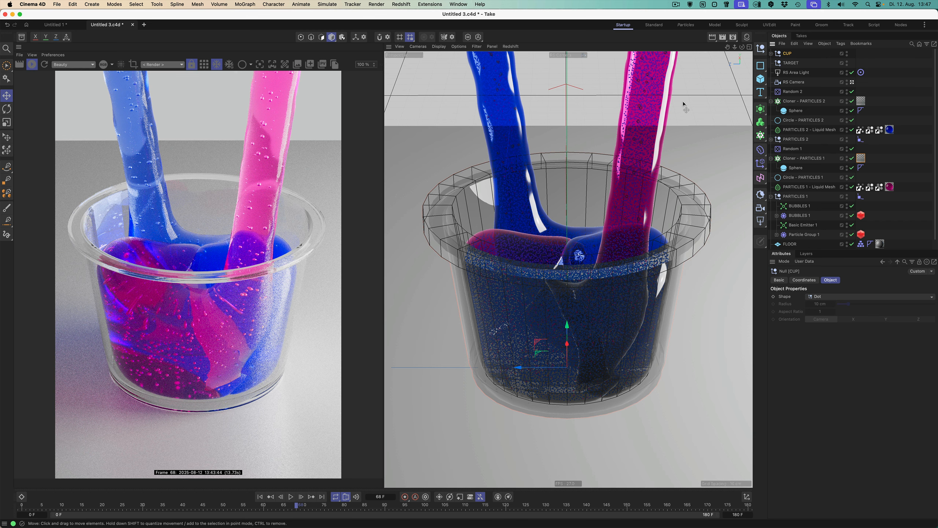
pyautogui.click(804, 216)
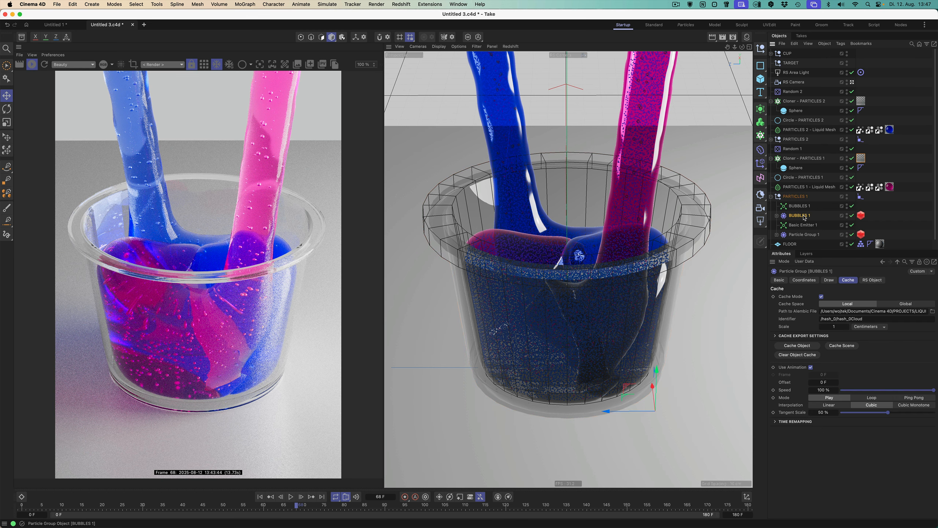